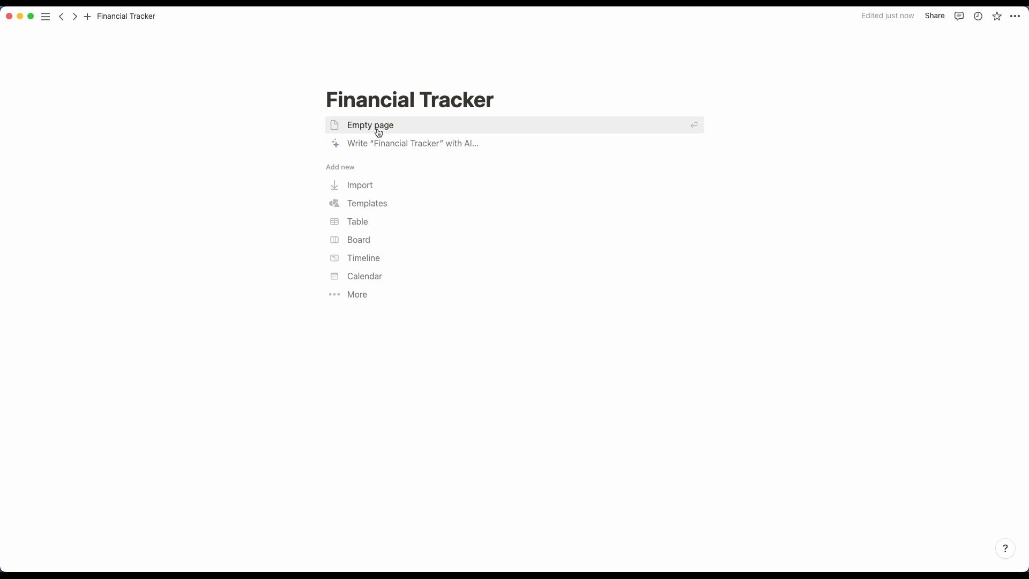
- Start the Financial Tracker page as an empty page and set its icon to the dark gray banknote
click(378, 131)
click(352, 76)
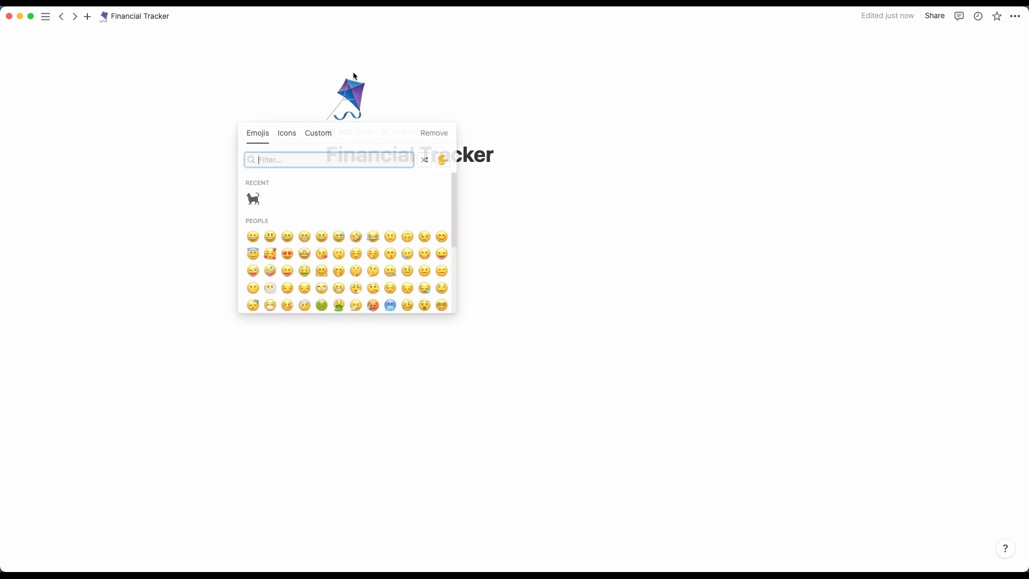
click(284, 134)
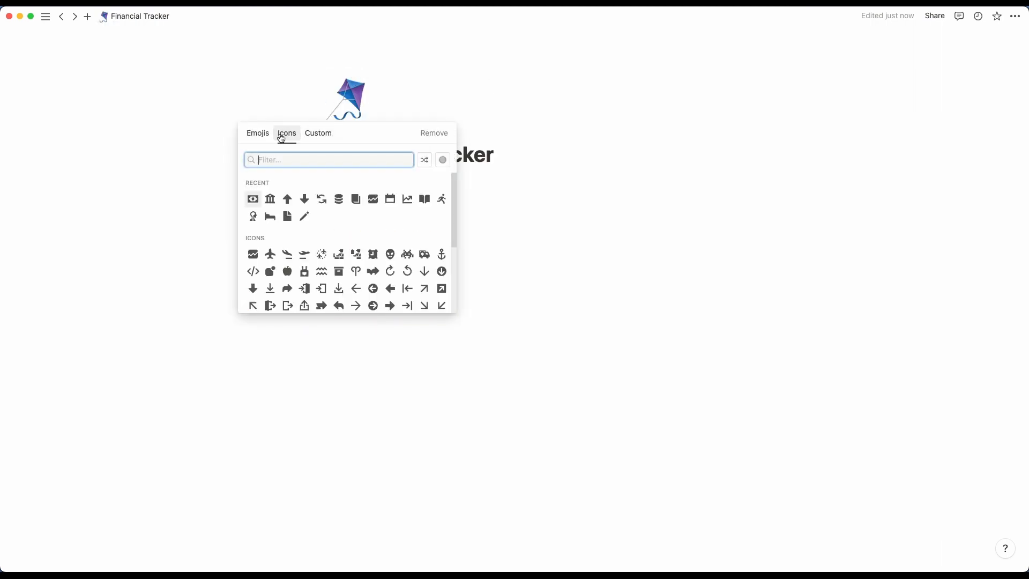
mouse_move(250, 205)
click(221, 217)
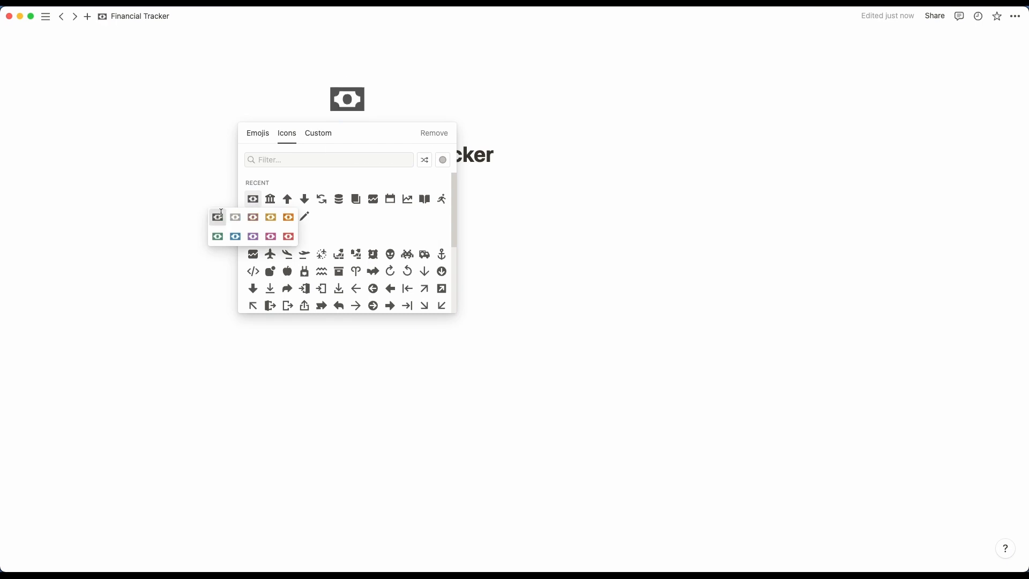
click(215, 172)
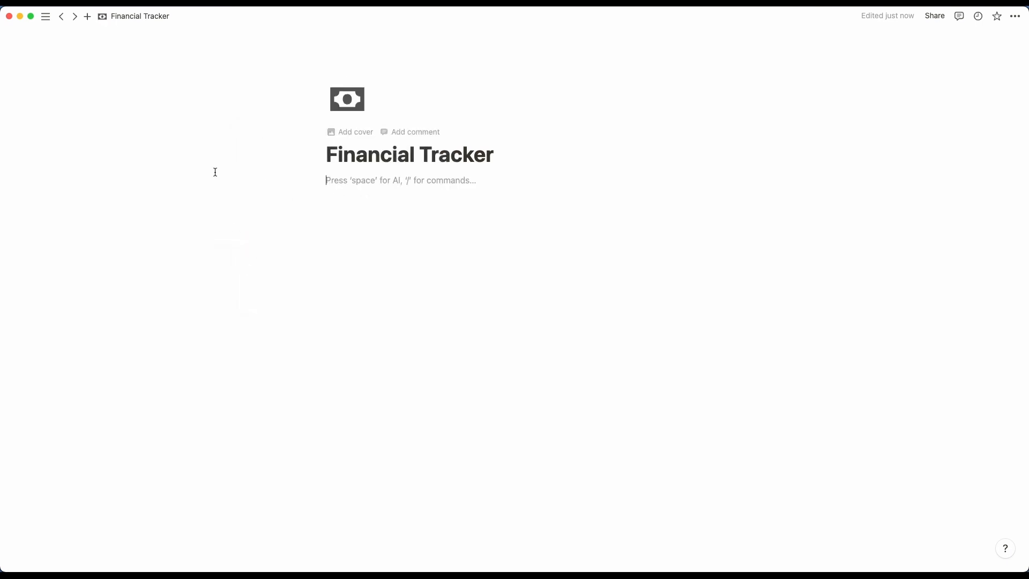
- Set the Financial Tracker page to full width
click(1014, 16)
click(1008, 108)
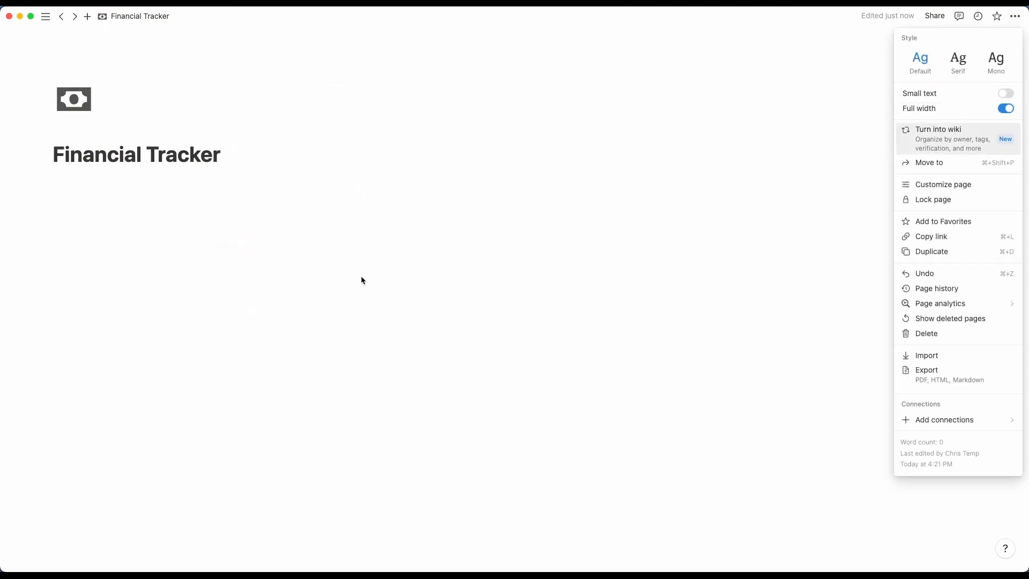
click(130, 183)
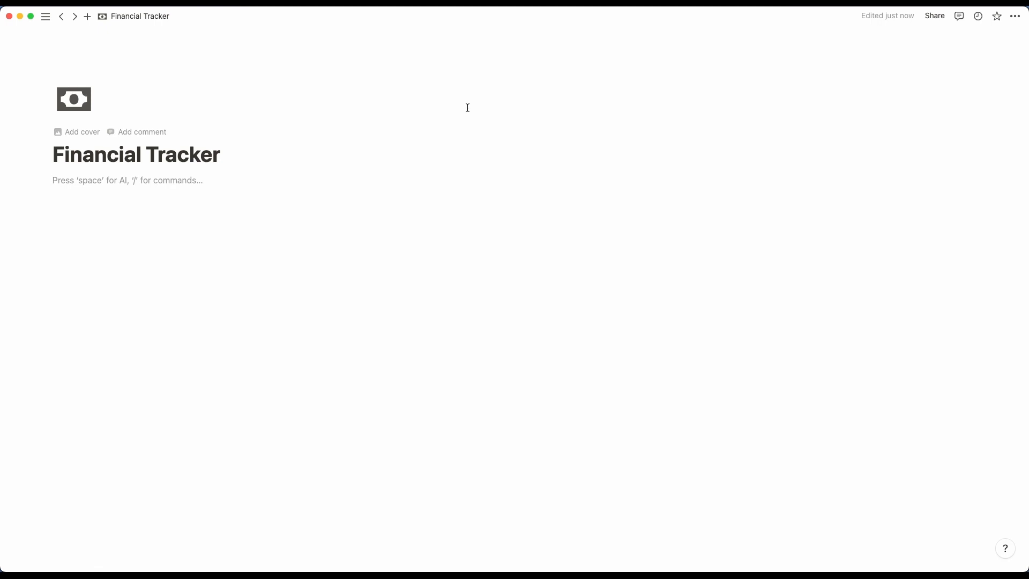
- Insert a table view with a new database under the page title and name it Balance
text(/table)
click(162, 274)
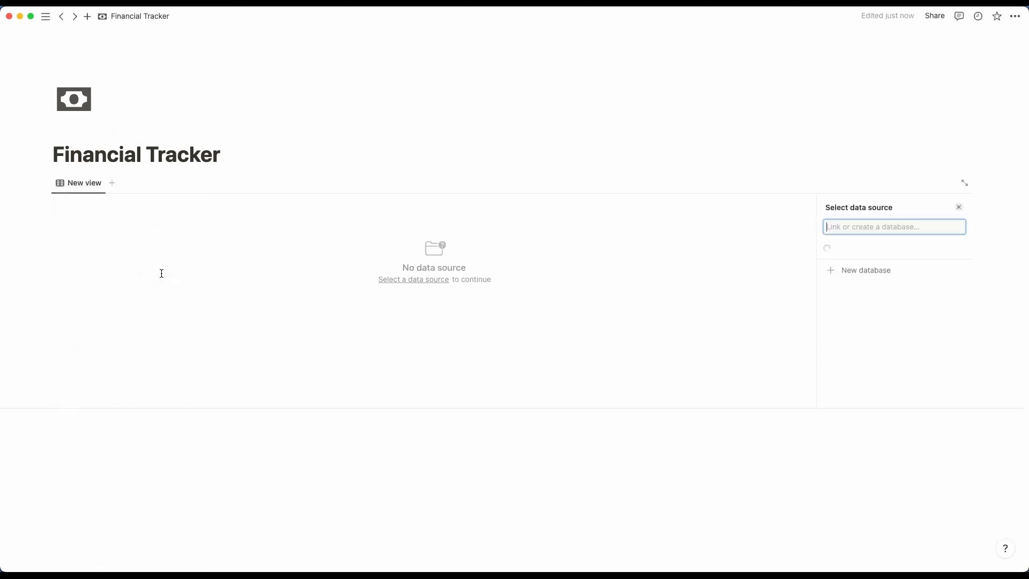
click(869, 396)
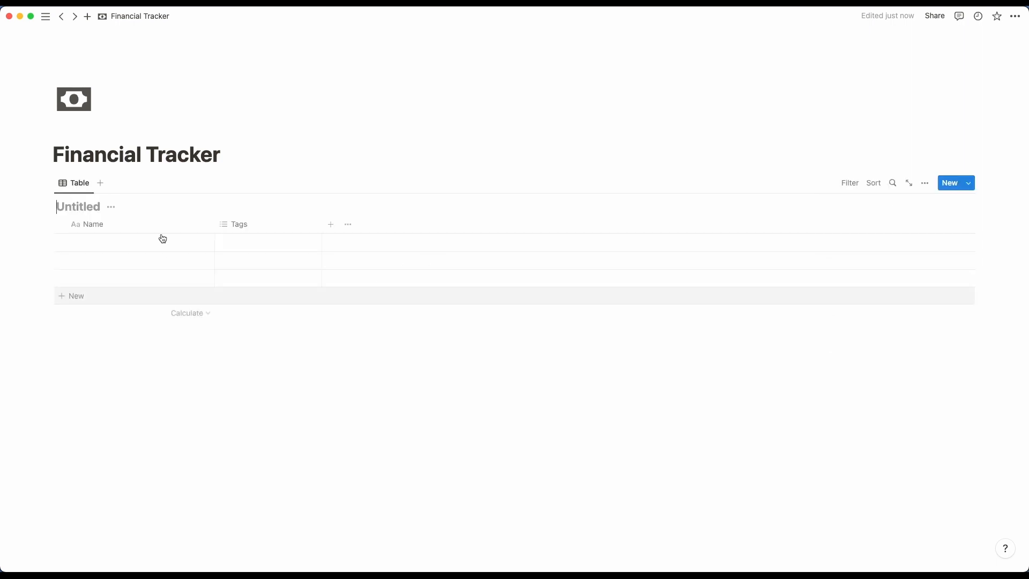
text(Balance)
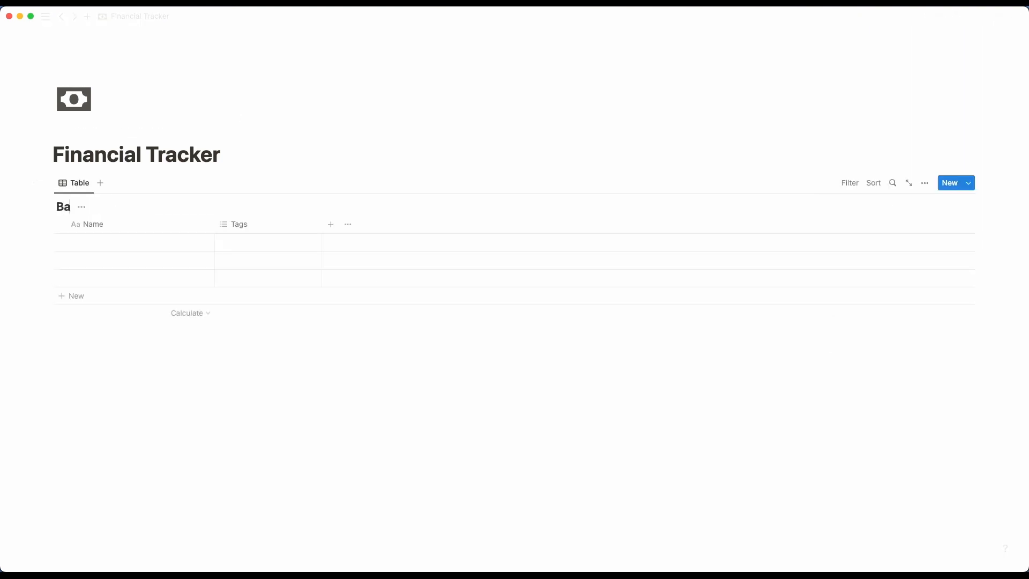
- Insert a divider below the Balance table
click(94, 345)
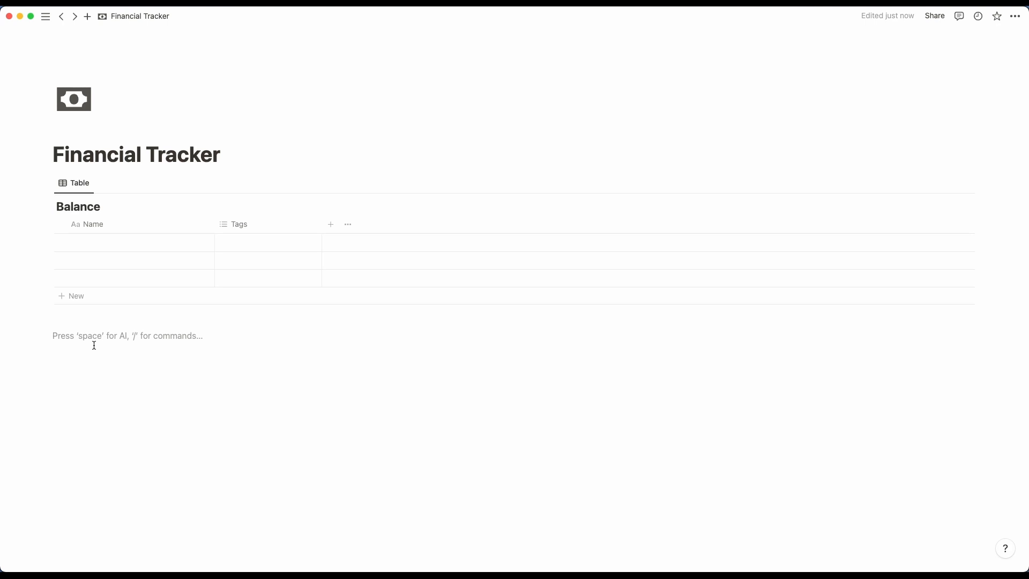
text(/di)
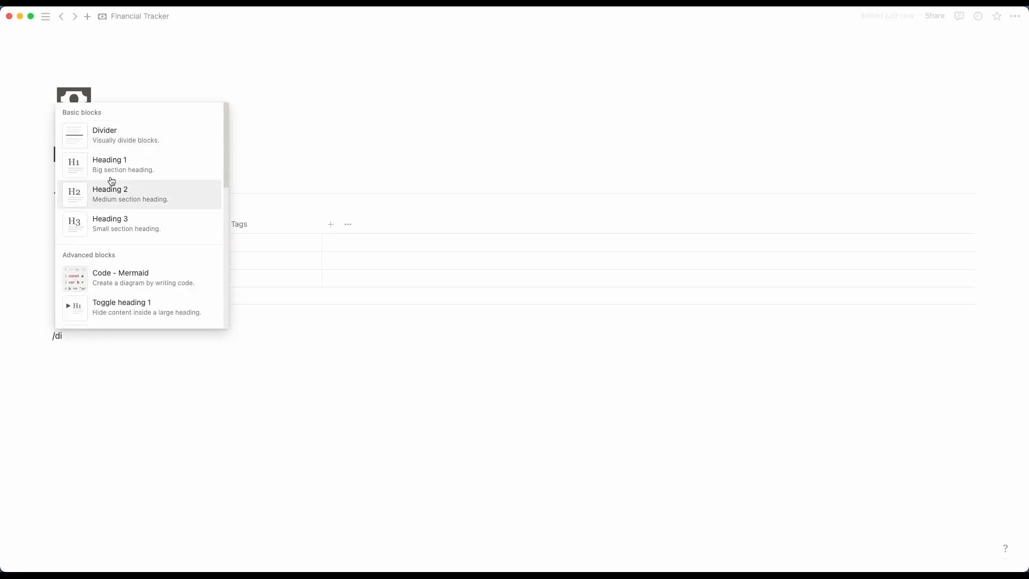
click(144, 130)
- Insert a table view with a new database below the divider and name it Income
text(/table)
click(102, 271)
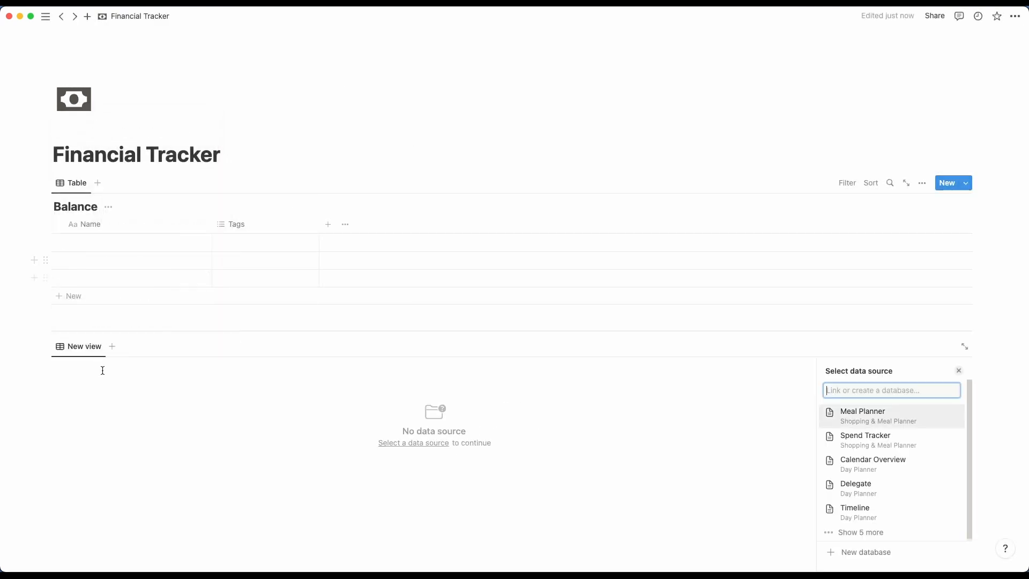
click(858, 552)
text(Income)
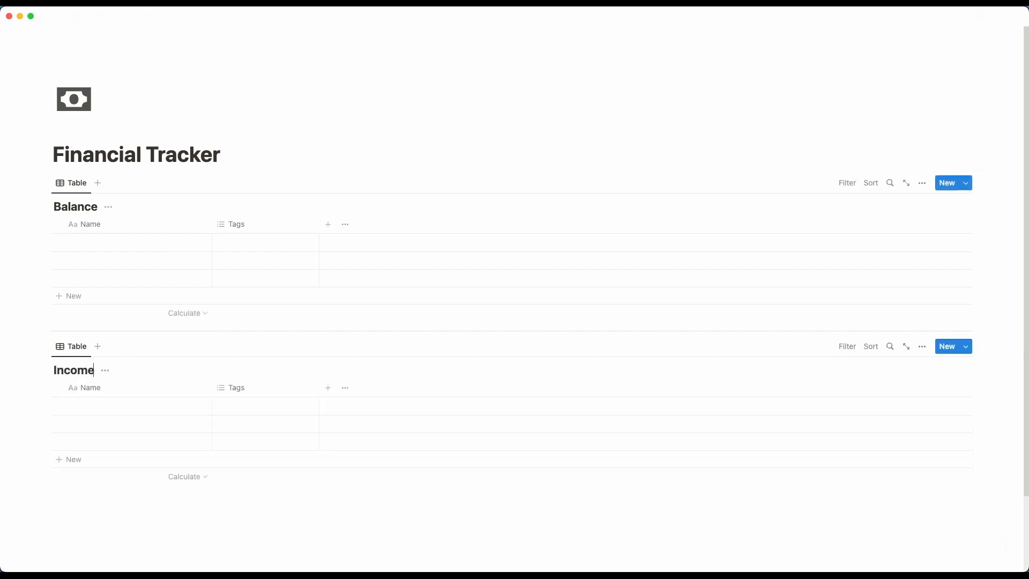
- Insert a table view with a new database below the Income table and name it Expenses
scroll(124, 425, down, 2)
click(124, 425)
text(/ta)
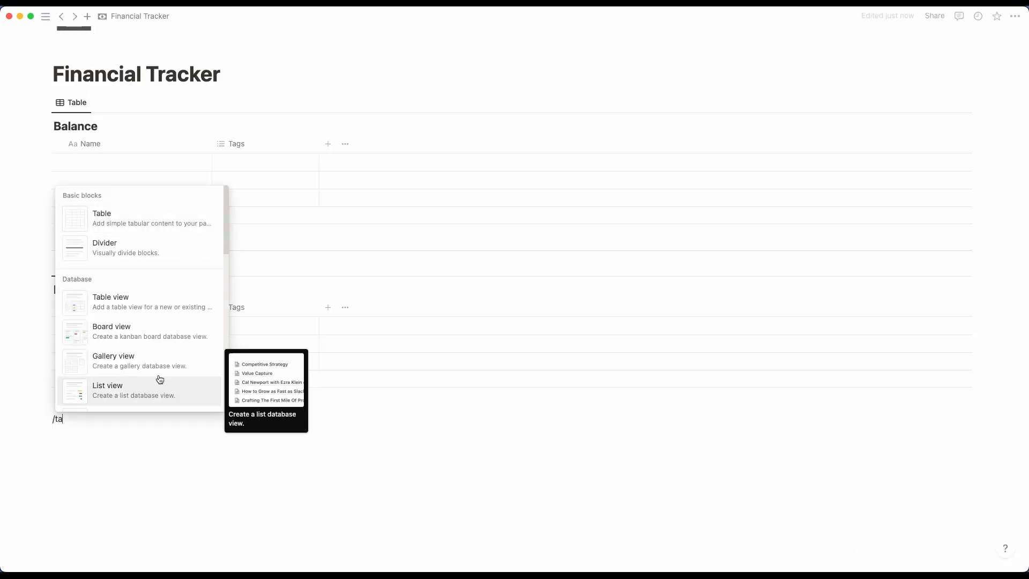
click(139, 303)
click(868, 462)
text(Expenses)
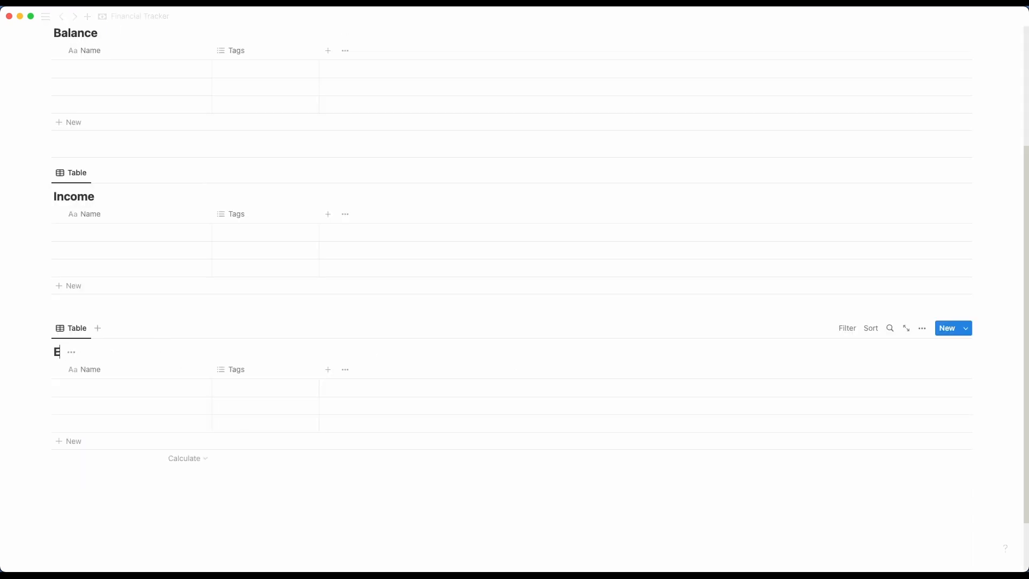
scroll(92, 124, down, 2)
click(92, 123)
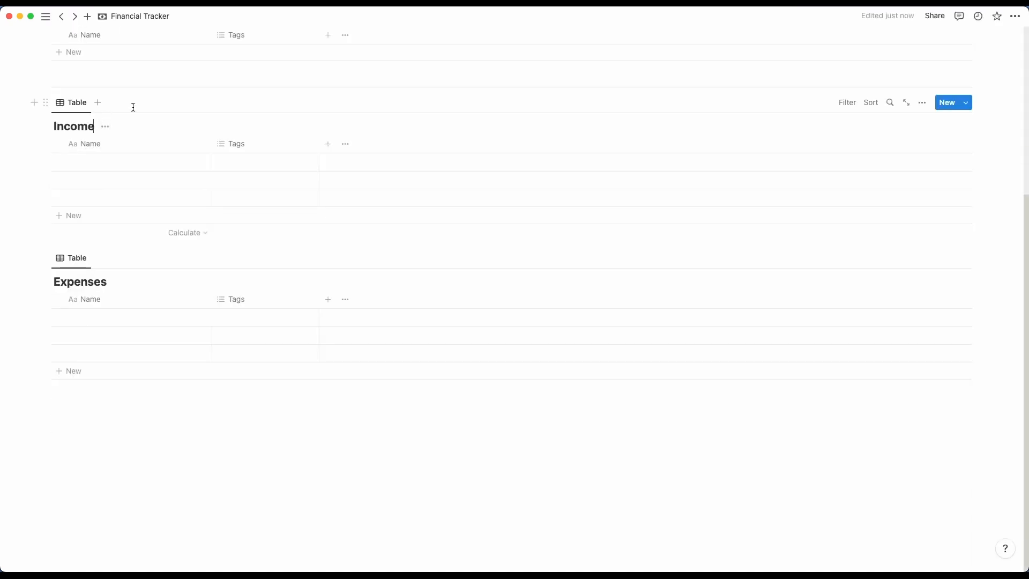
key(Return)
text([])
key(BackSpace)
key(BackSpace)
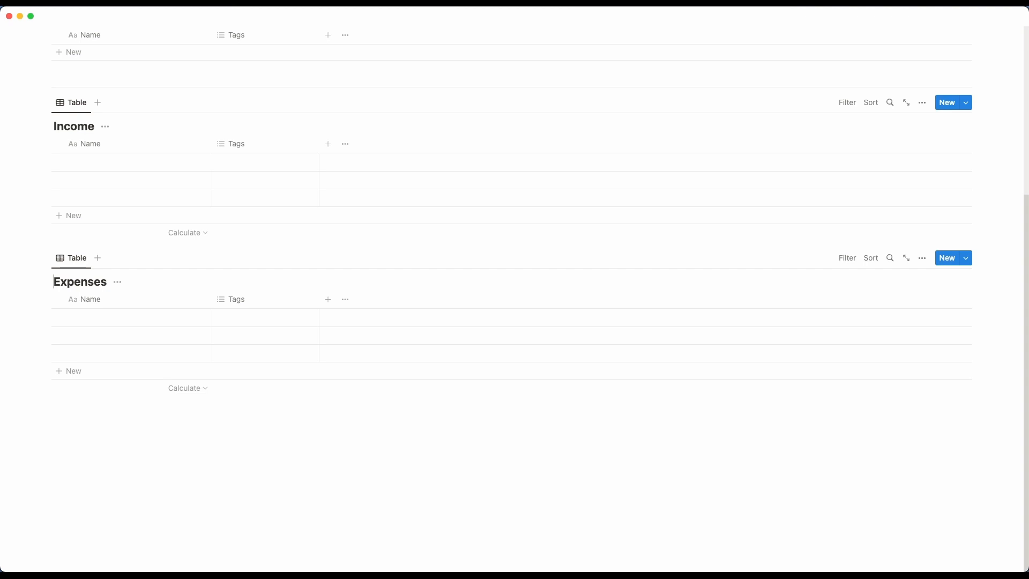
- Append [1] to the Income database title so it reads "Income [1]"
click(100, 131)
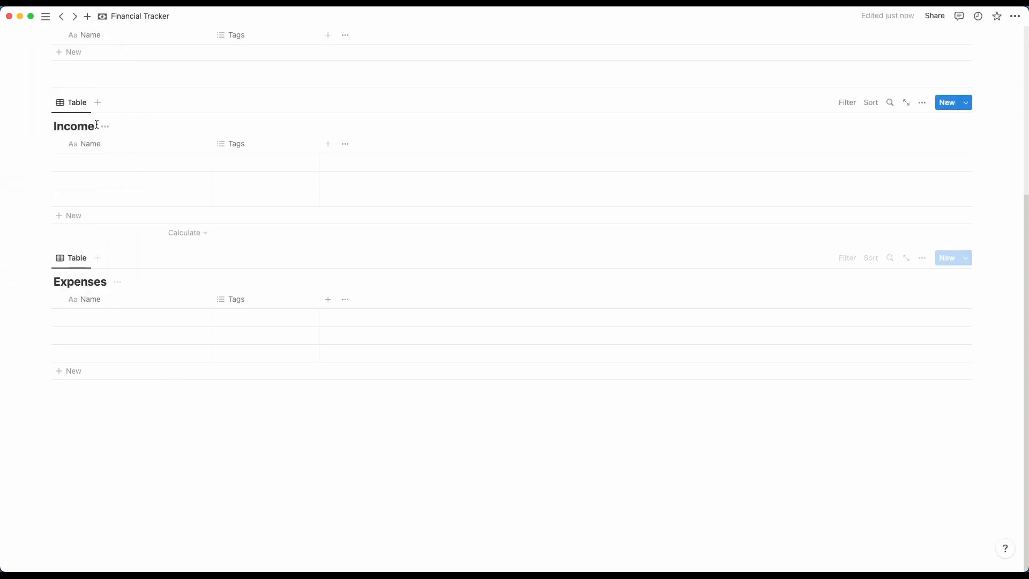
text([1])
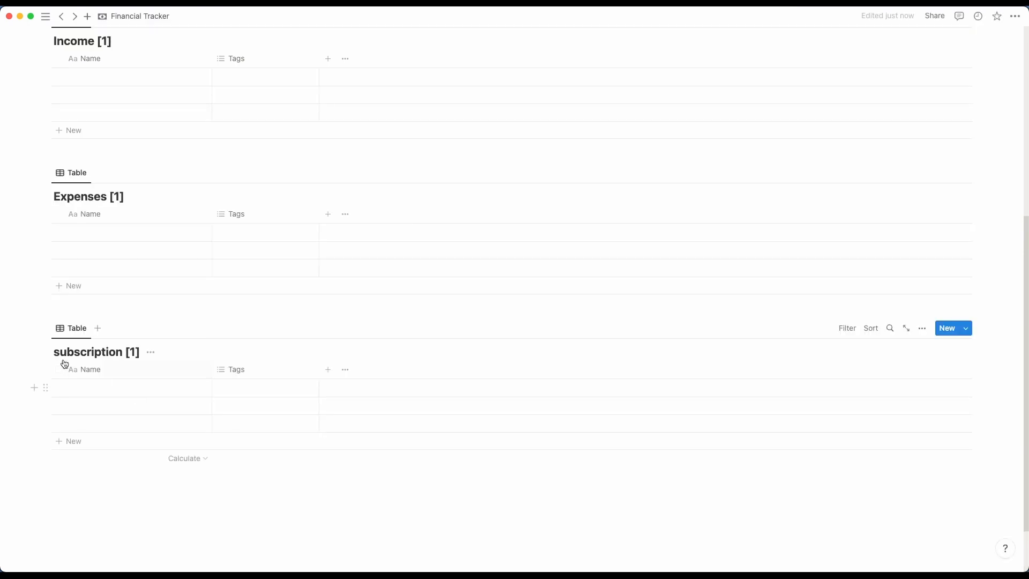
- Capitalize the subscription database title so it reads "Subscription [1]"
drag(61, 353, 48, 353)
text(Subscription [1)
click(218, 519)
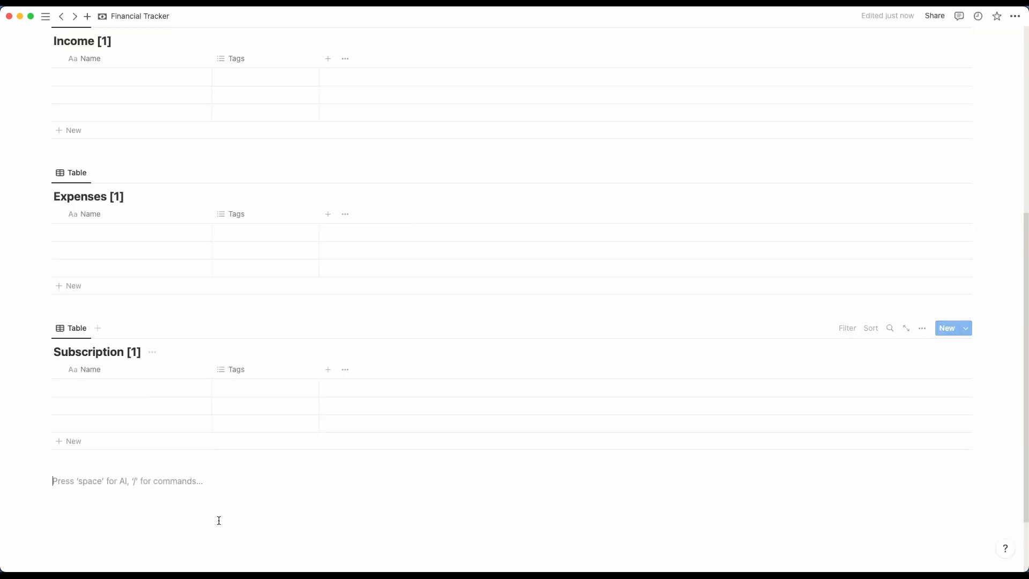
- Delete the Tags property from the Balance table
scroll(221, 523, up, 3)
scroll(221, 524, up, 2)
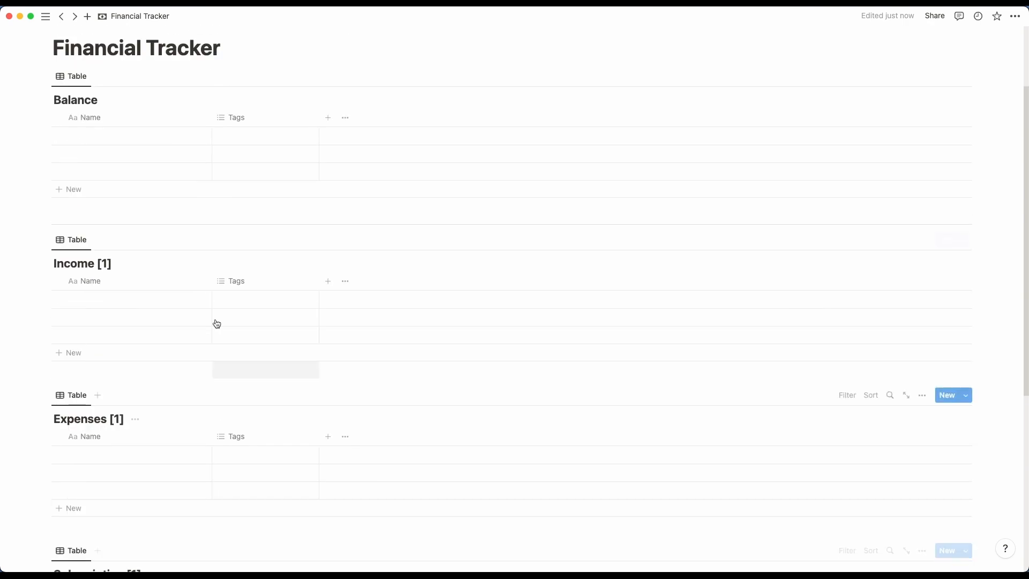
click(243, 121)
click(252, 262)
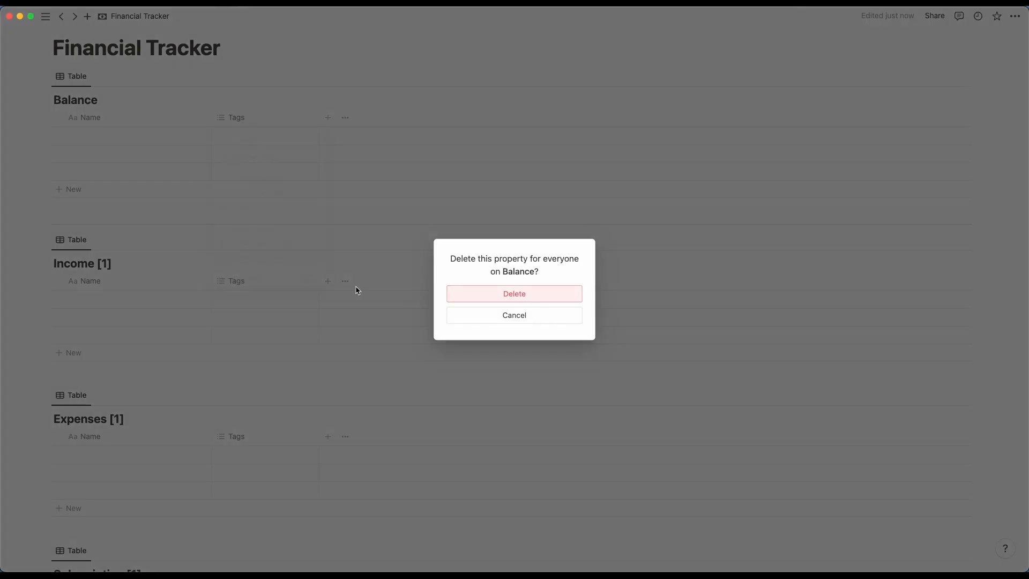
key(Return)
- Delete the Tags property from the Income [1] and Expenses [1] tables
click(252, 282)
click(260, 395)
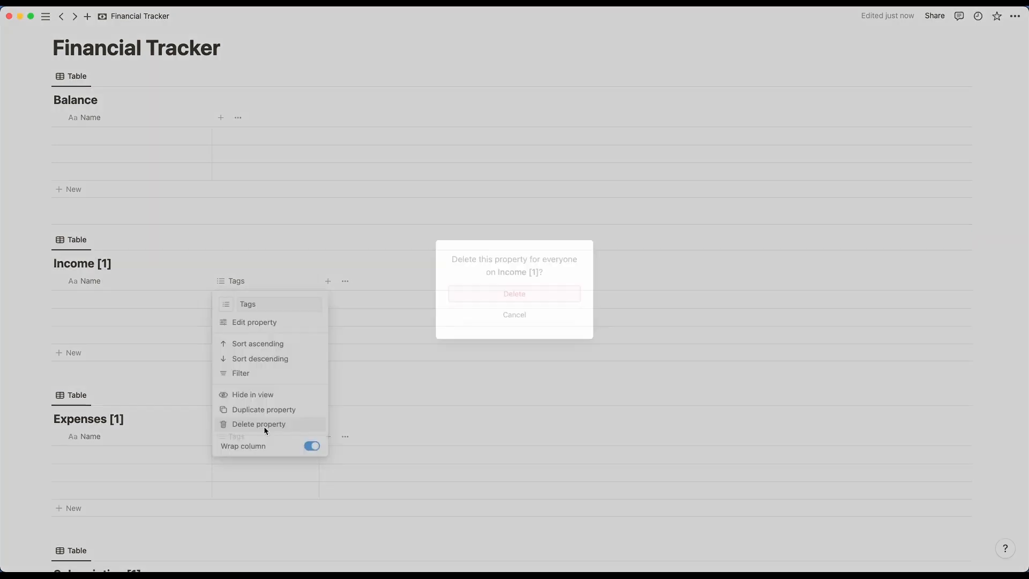
key(Return)
click(259, 395)
key(Return)
- Delete the Tags property from the Subscription [1] table
scroll(265, 450, down, 3)
click(245, 446)
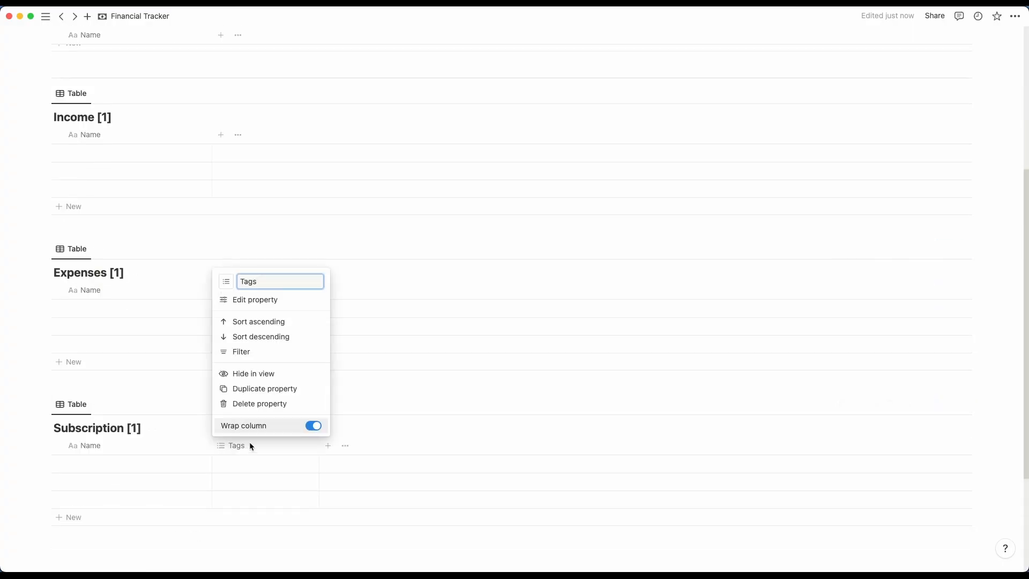
click(247, 462)
click(247, 447)
click(272, 403)
key(Return)
- Name the three rows of the Income [1] table Job 1, Job 2 and Business
scroll(263, 345, up, 5)
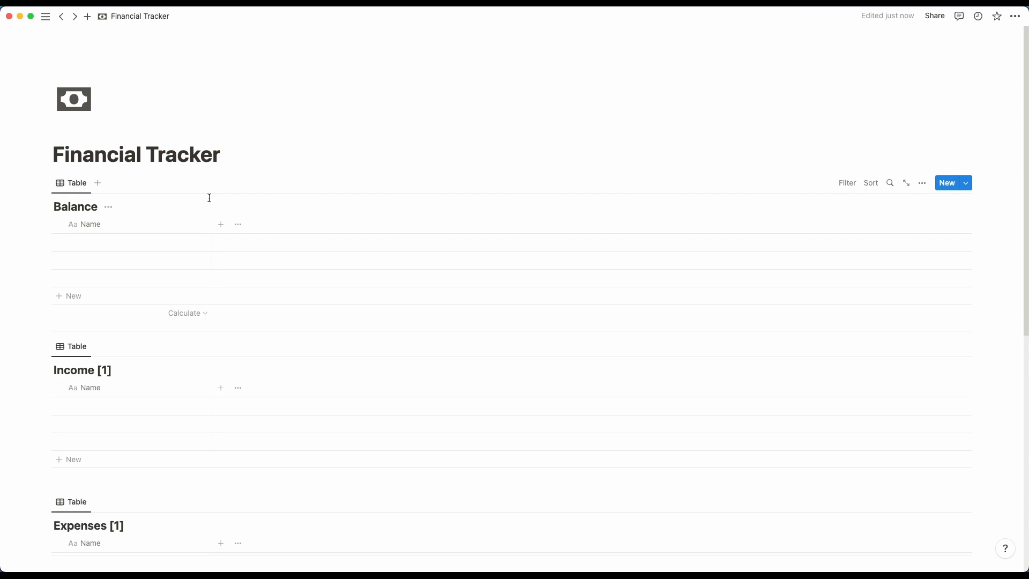
scroll(209, 198, down, 3)
click(85, 329)
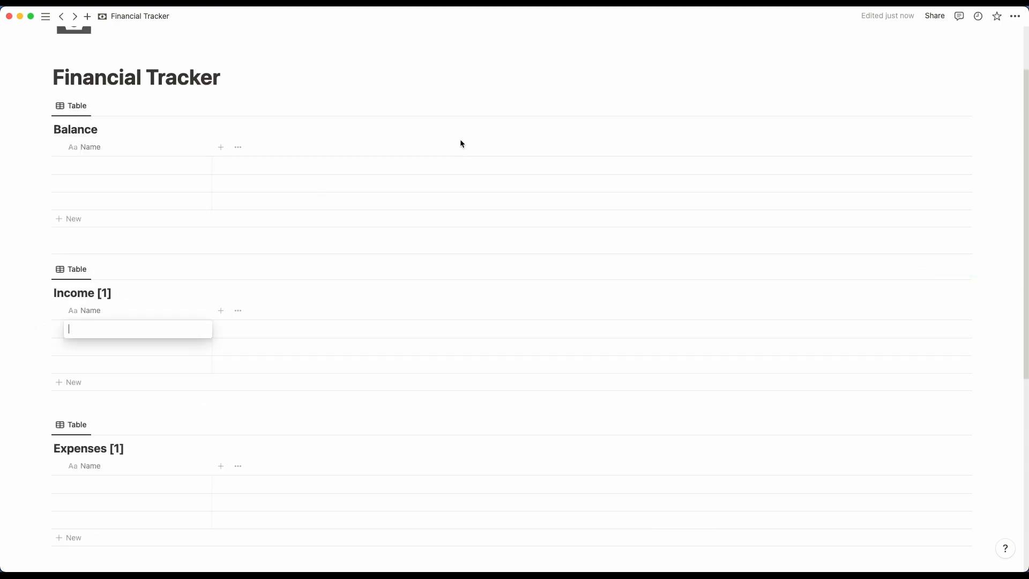
text(Job 1)
key(Return)
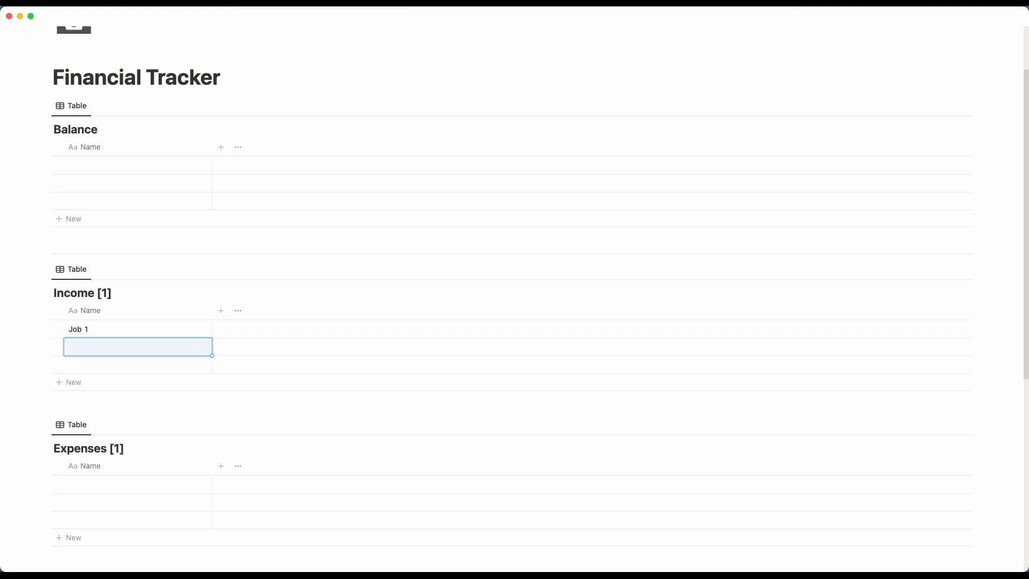
text(Job 2)
key(Return)
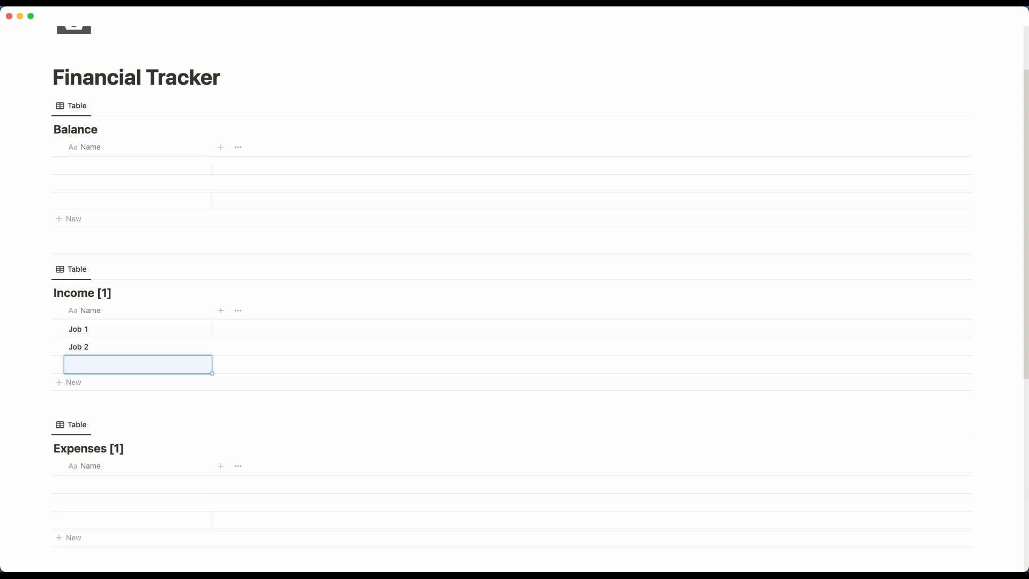
text(Bsu)
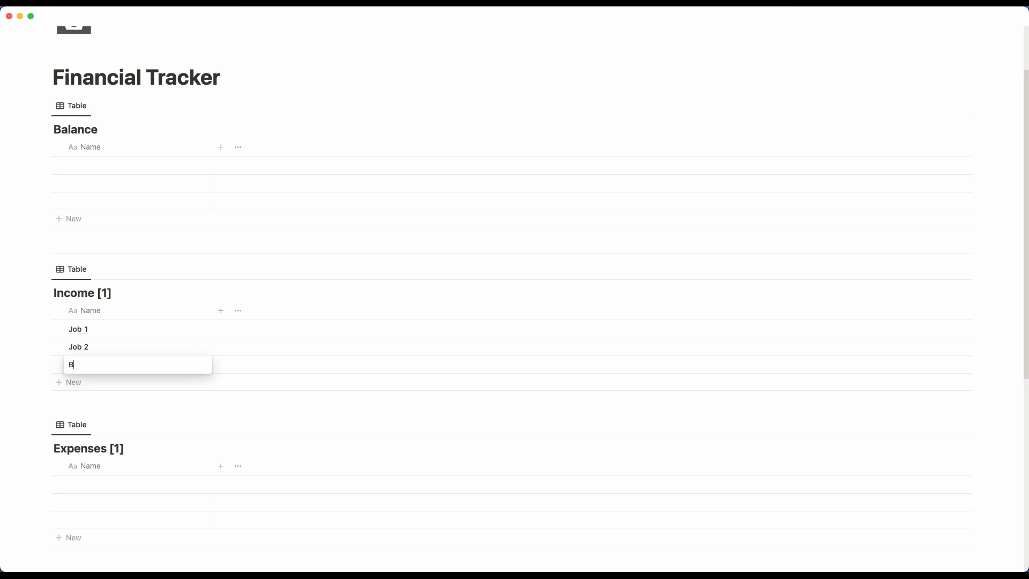
text(usiness)
key(Return)
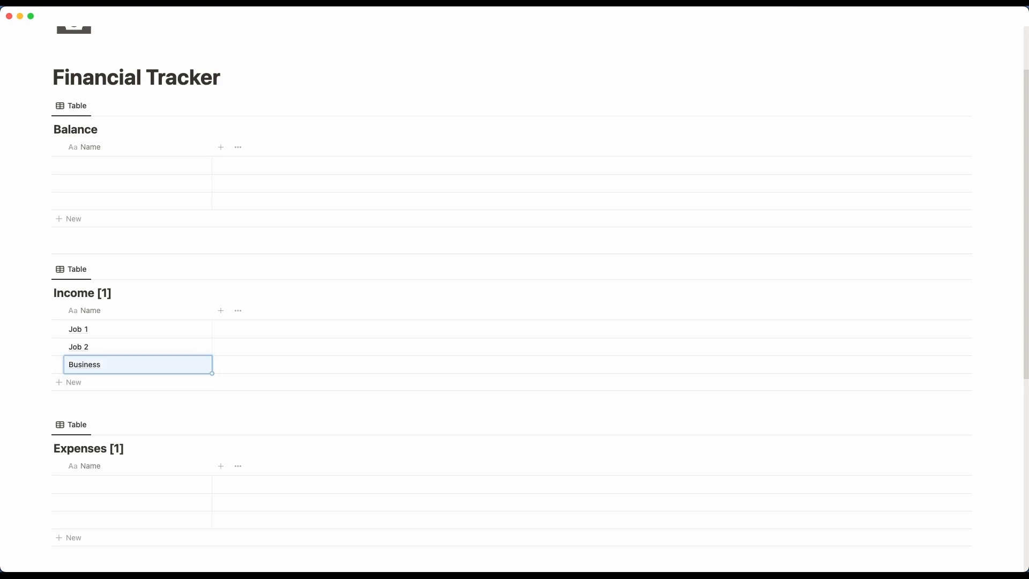
- Add a Number property named Amount to the Income [1] table and set its number format to Euro
scroll(227, 311, down, 3)
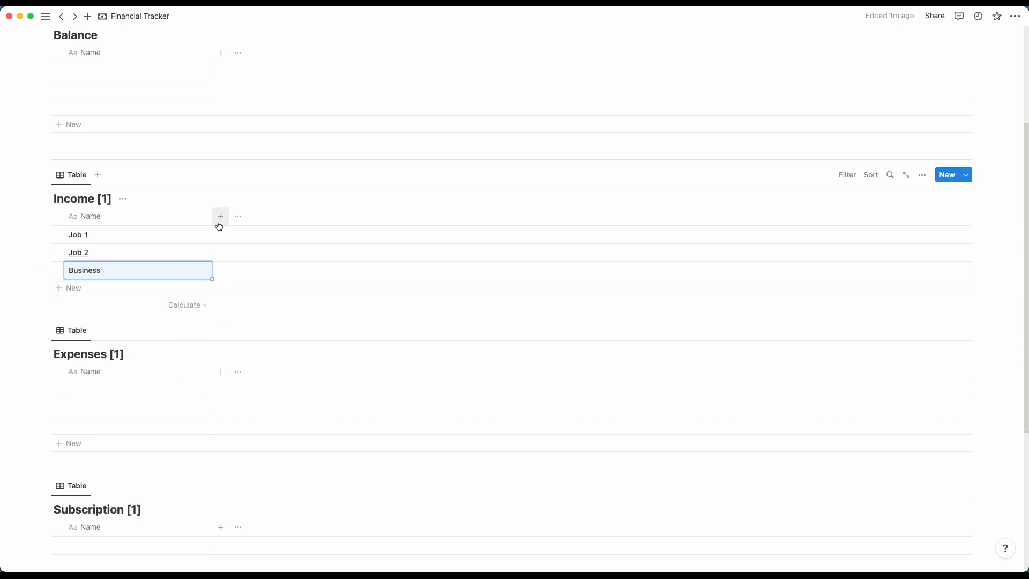
scroll(218, 223, up, 1)
click(220, 240)
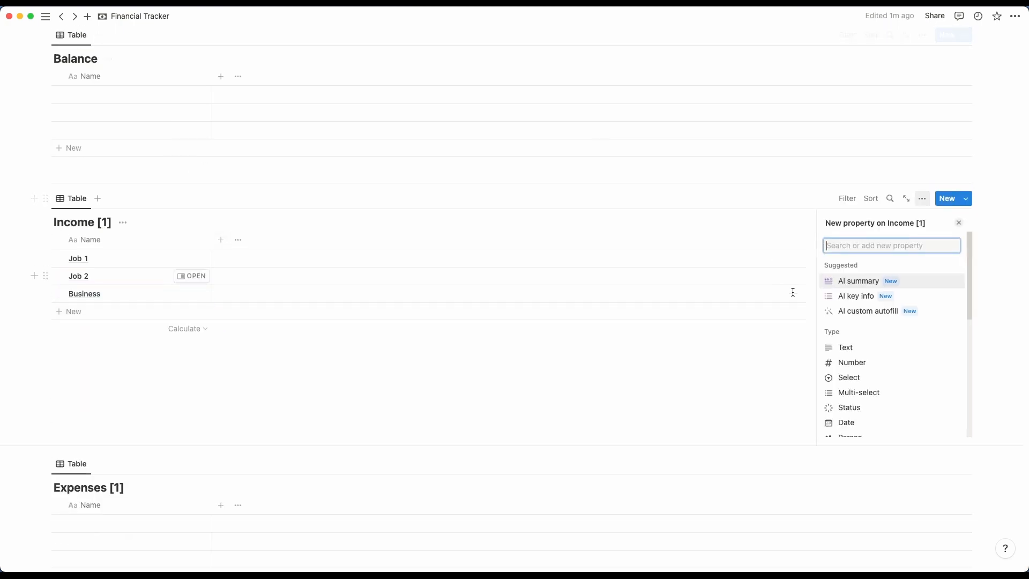
click(870, 361)
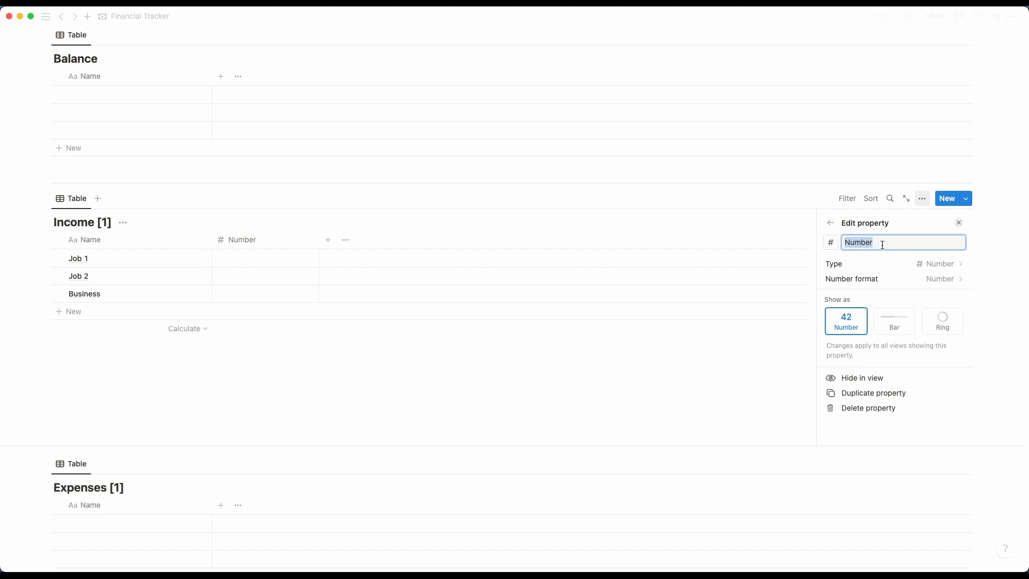
text(Amount)
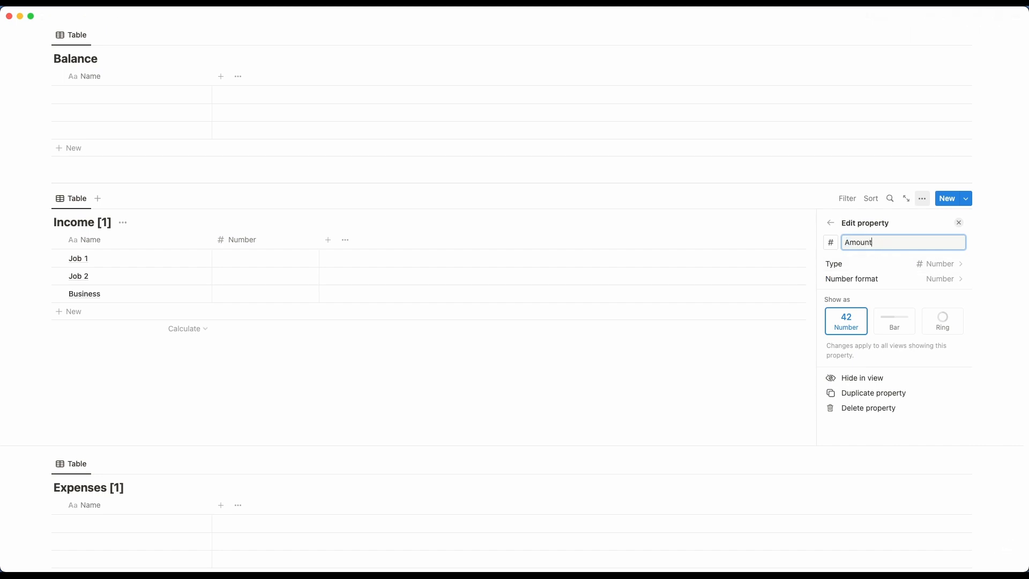
click(941, 281)
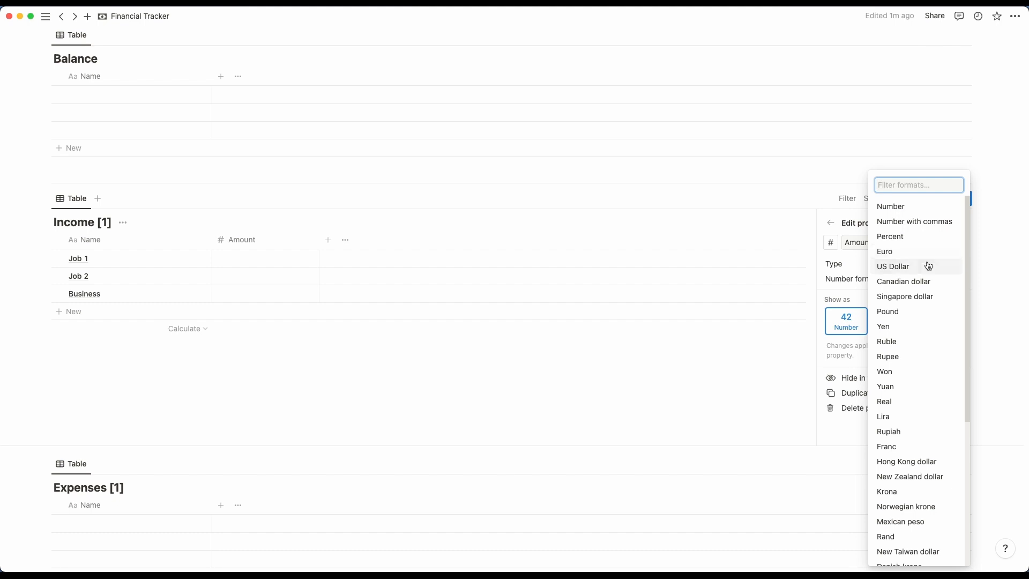
click(916, 256)
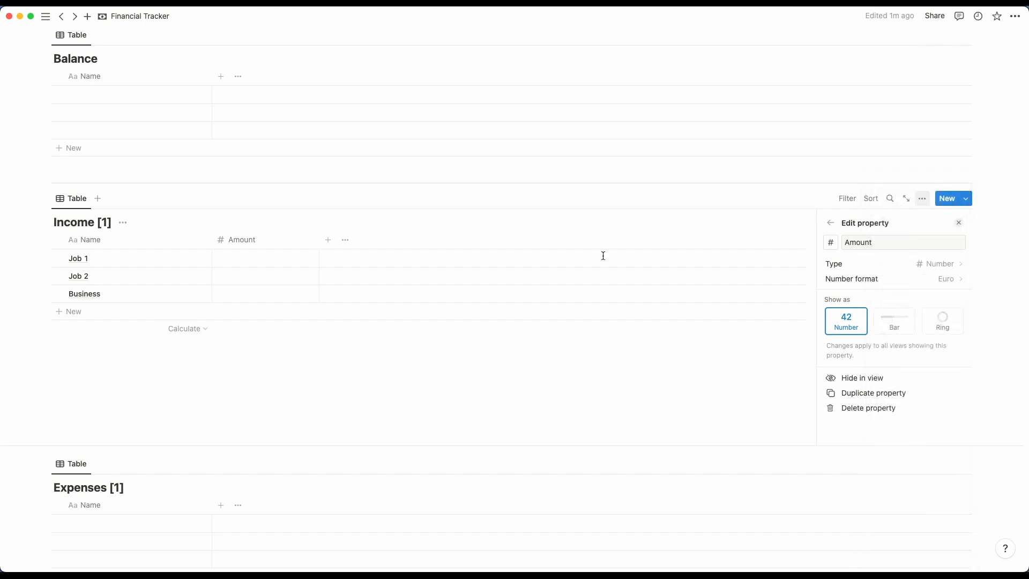
- Enter the Income [1] amounts: 1000 for Job 1, 1000 for Job 2 and 500 for Business
click(266, 259)
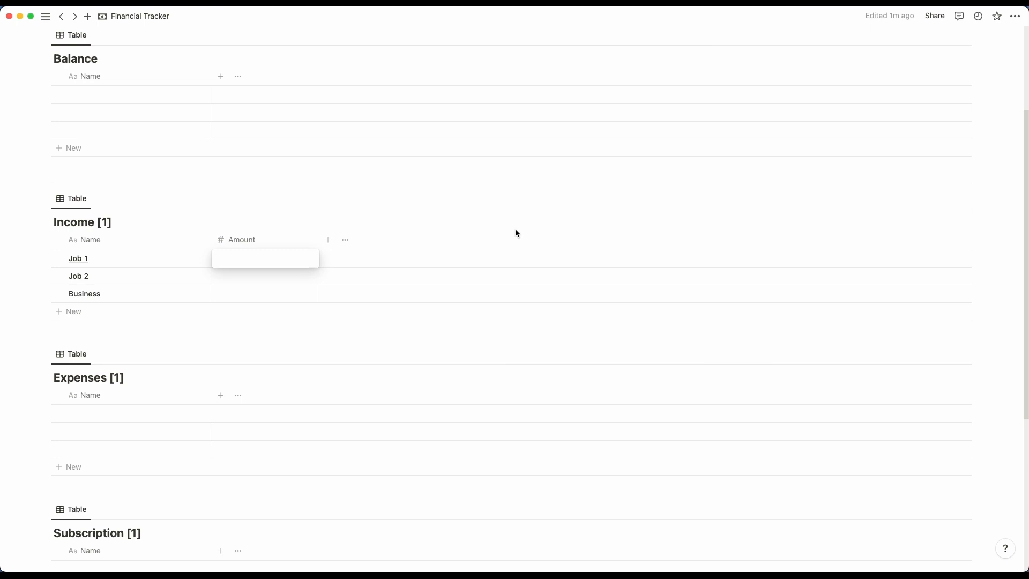
text(1000)
key(Return)
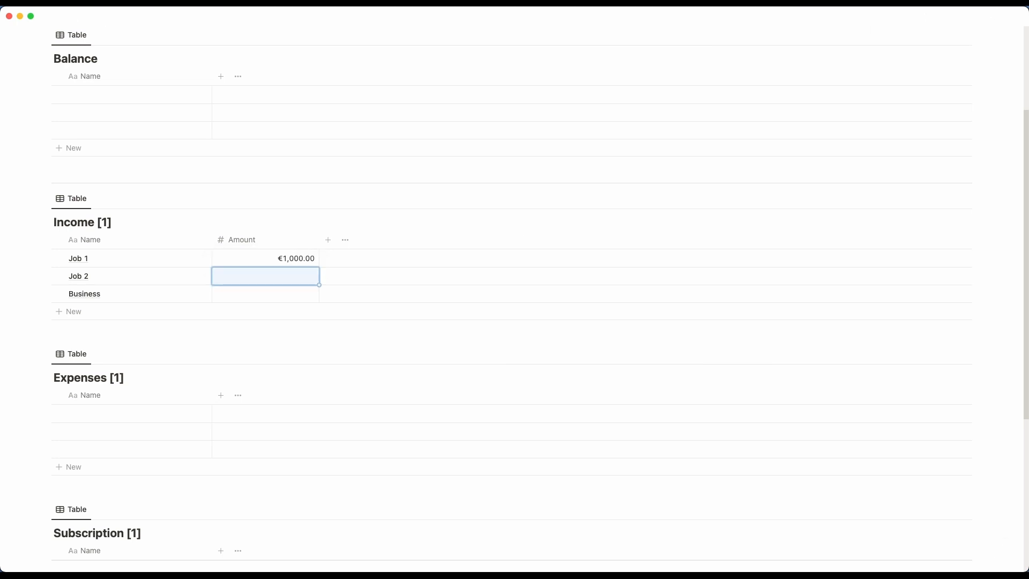
text(1,00)
text(000)
key(Return)
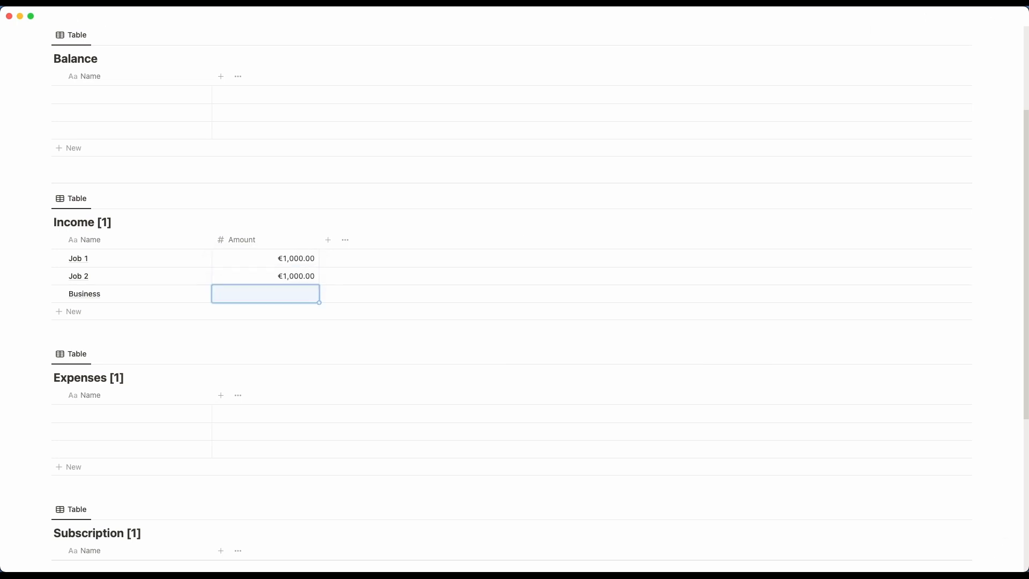
text(500)
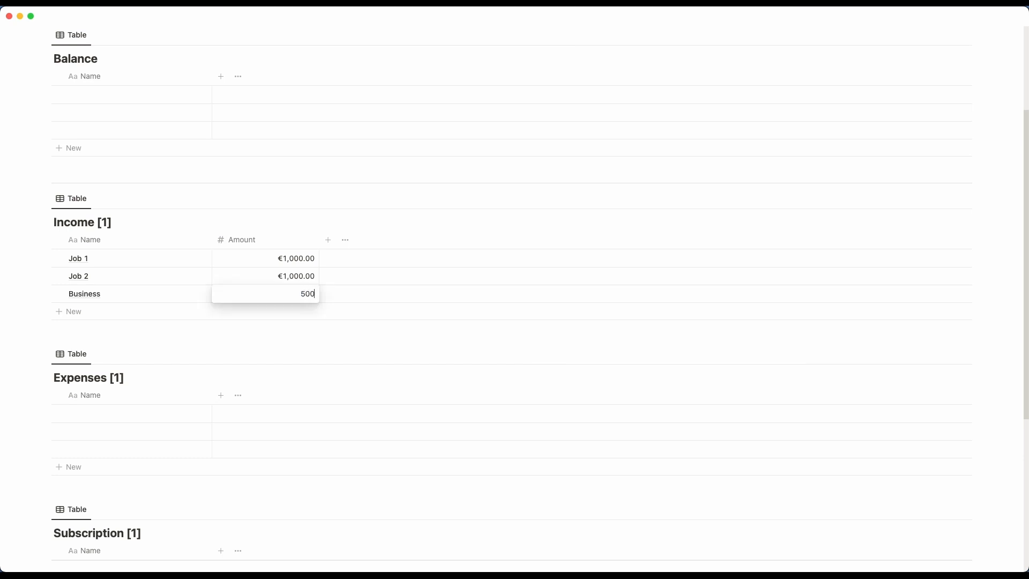
key(Return)
- Name the three rows of the Expenses [1] table Petrol, Food and Gas
scroll(397, 315, down, 1)
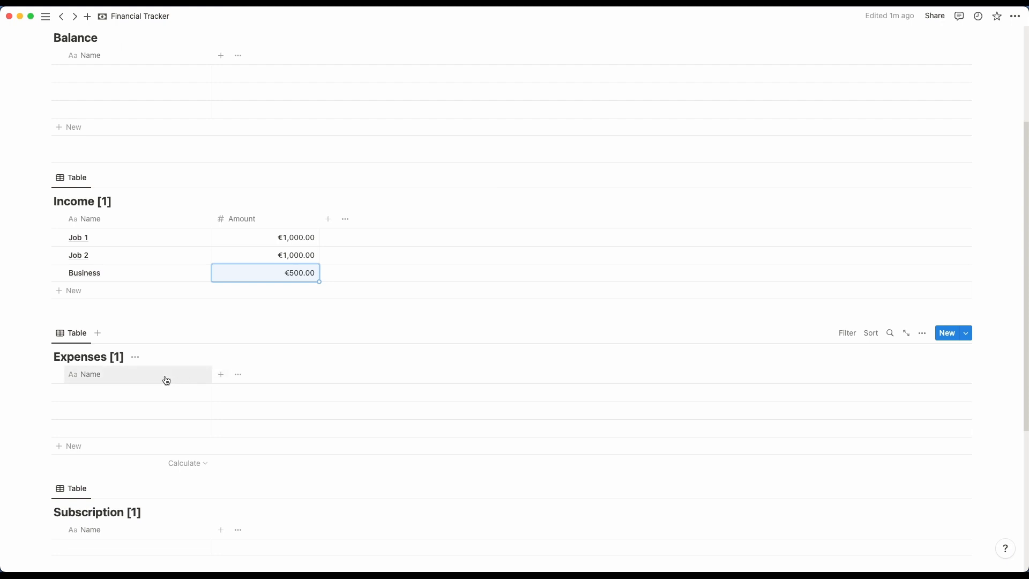
click(97, 398)
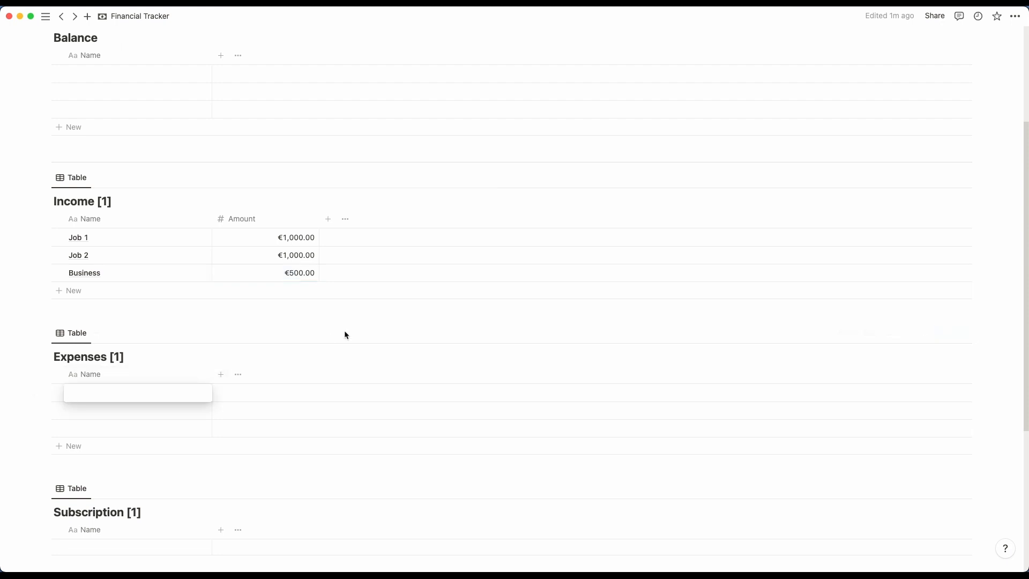
text(Petrol)
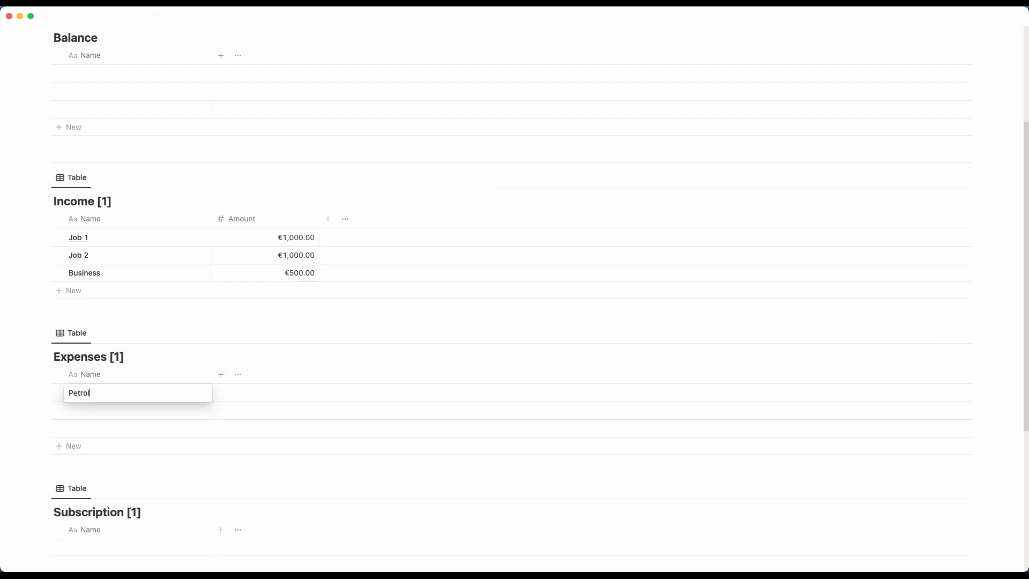
key(Return)
text(Food)
key(Return)
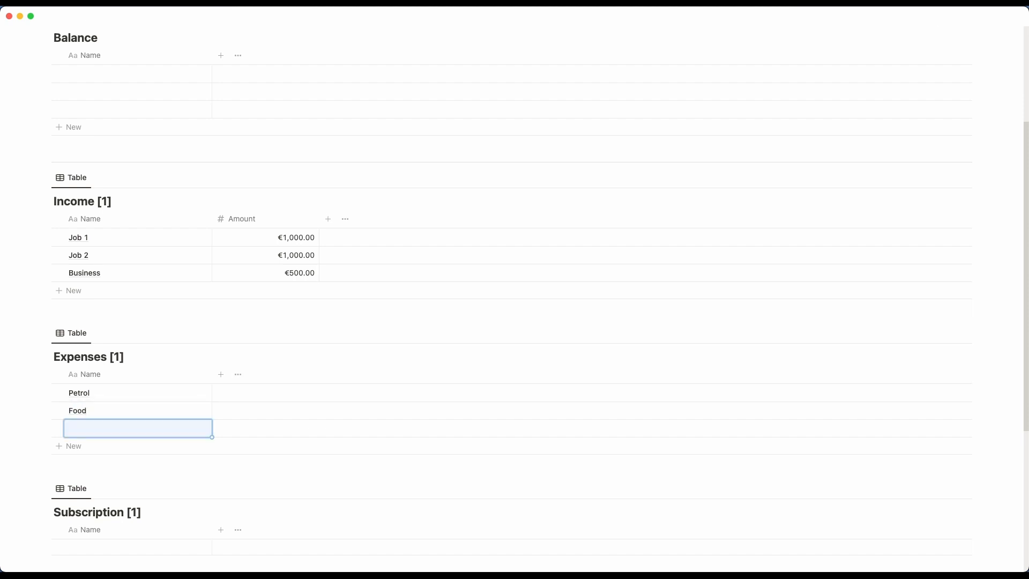
text(Gas)
key(Escape)
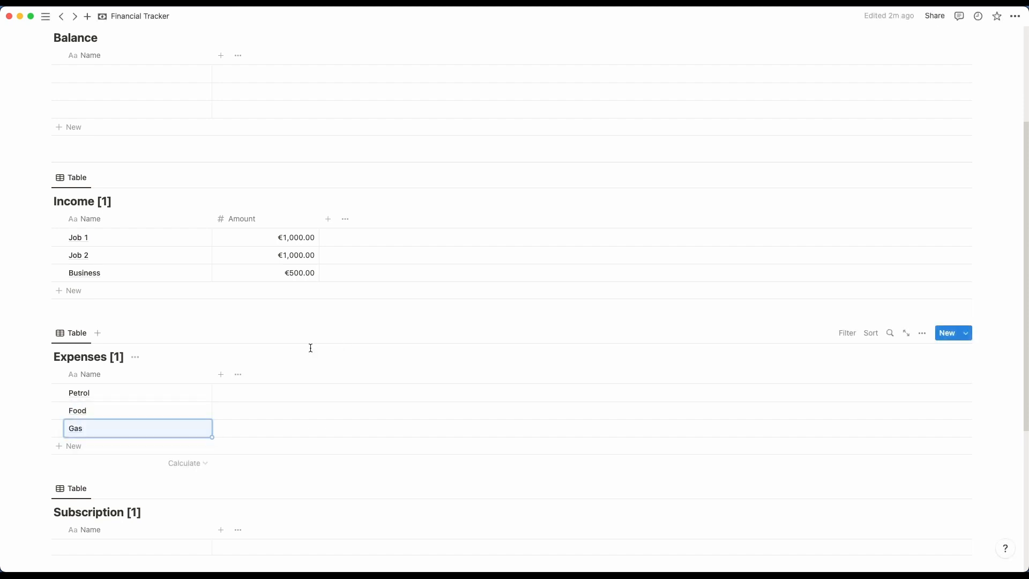
- Add a Number property named Amount in Euro format to the Expenses [1] table
click(220, 374)
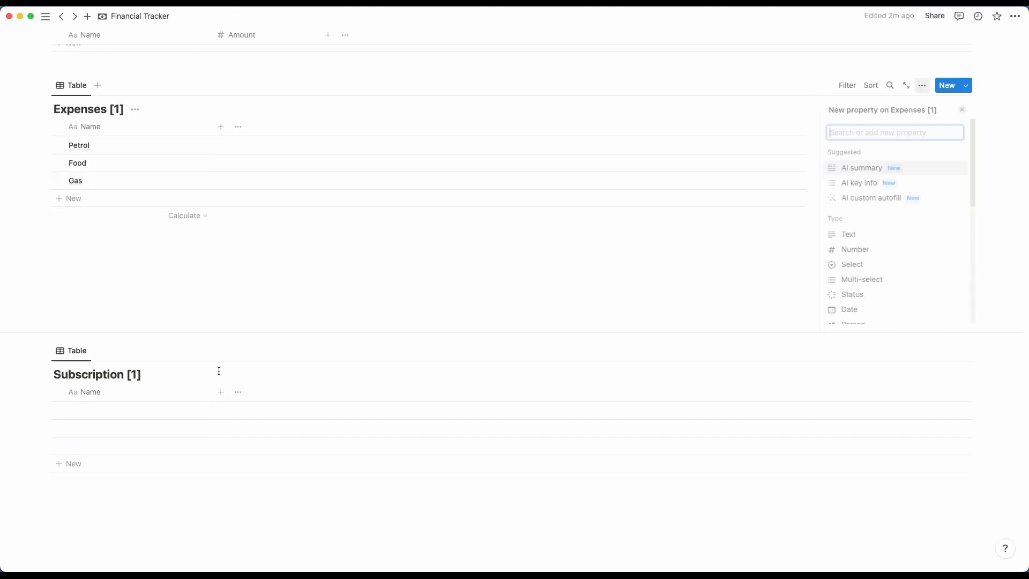
click(866, 248)
text(Amount)
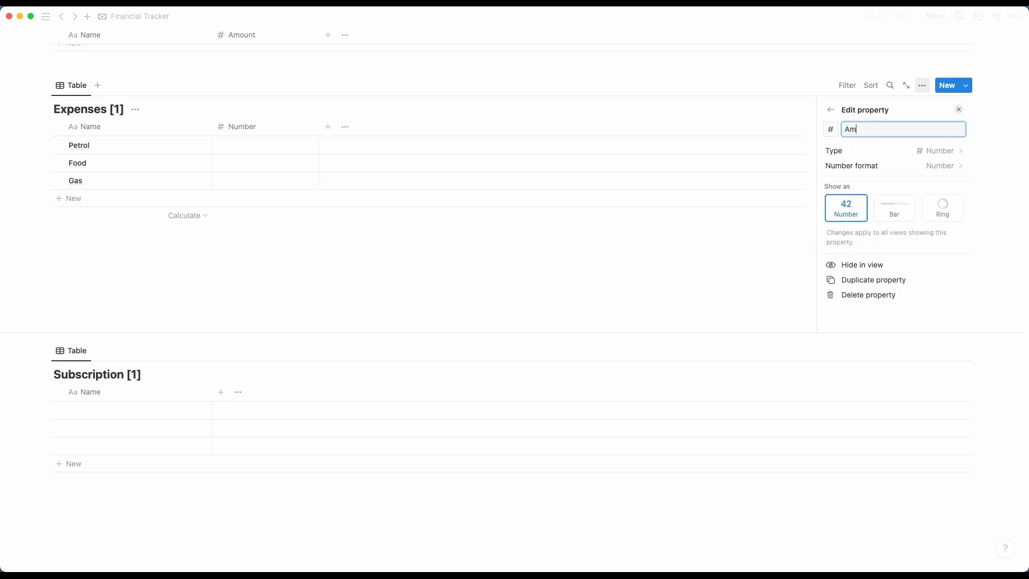
click(926, 167)
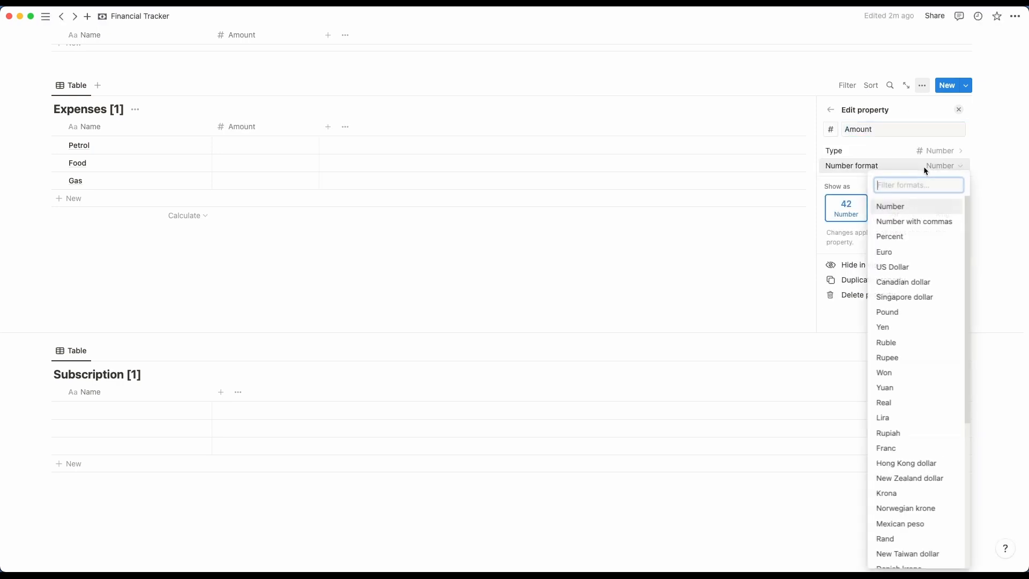
click(903, 250)
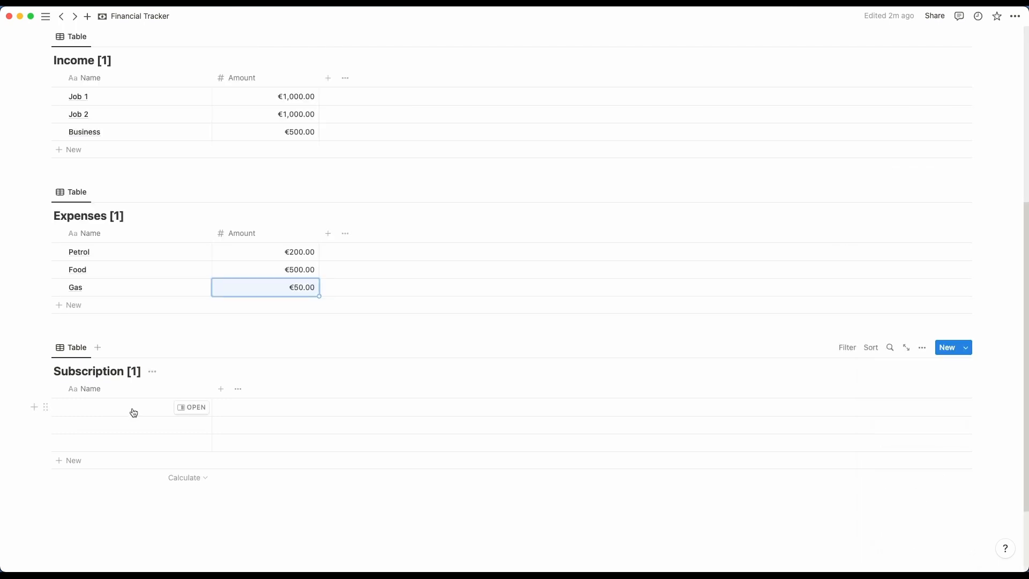
- Name the Subscription [1] rows Phone, Gym and Netflix, and add a fourth row named Fishing Club
click(133, 412)
text(Phone)
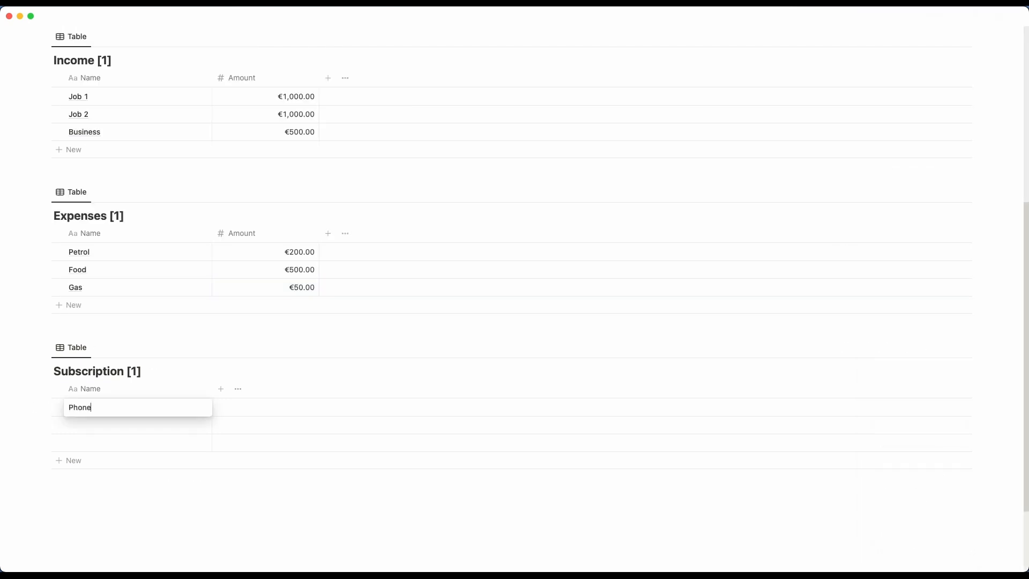
key(Return)
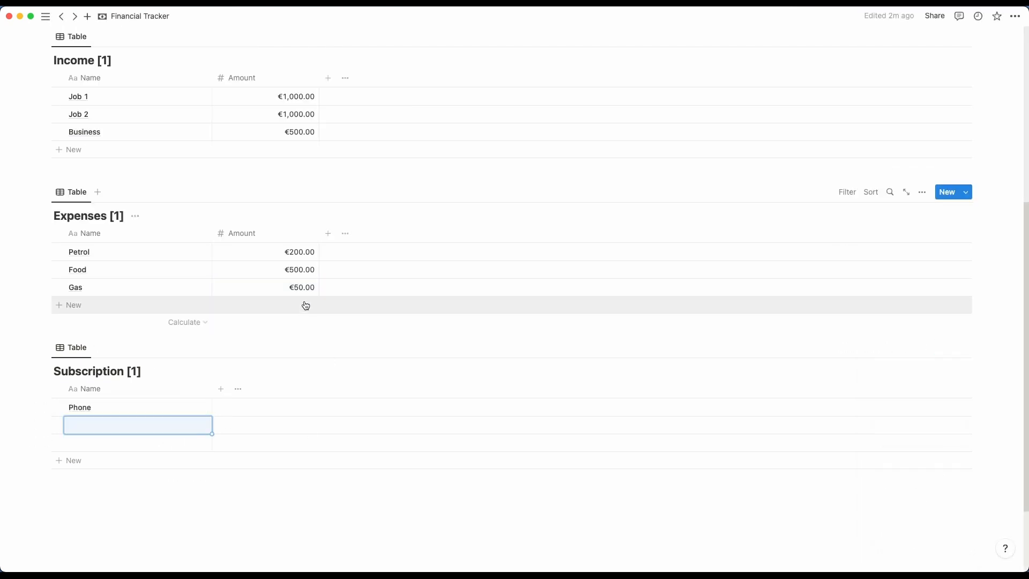
text(Gym)
key(Return)
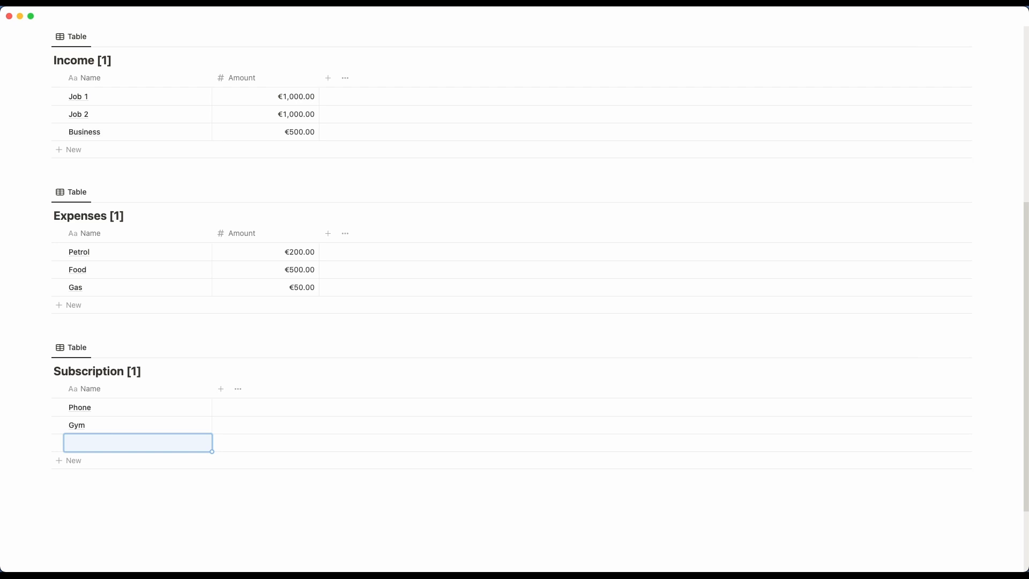
text(Netflix)
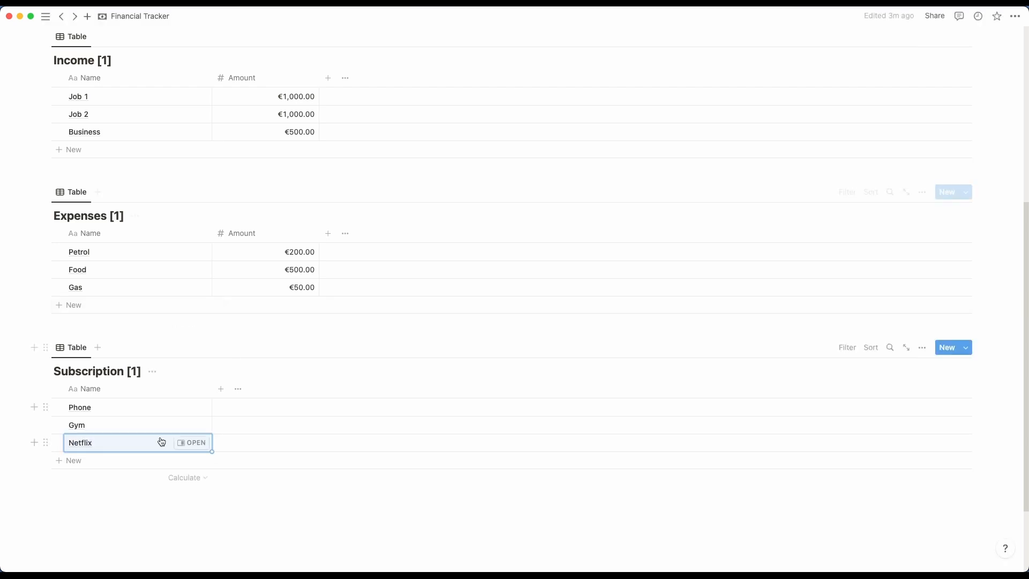
key(Return)
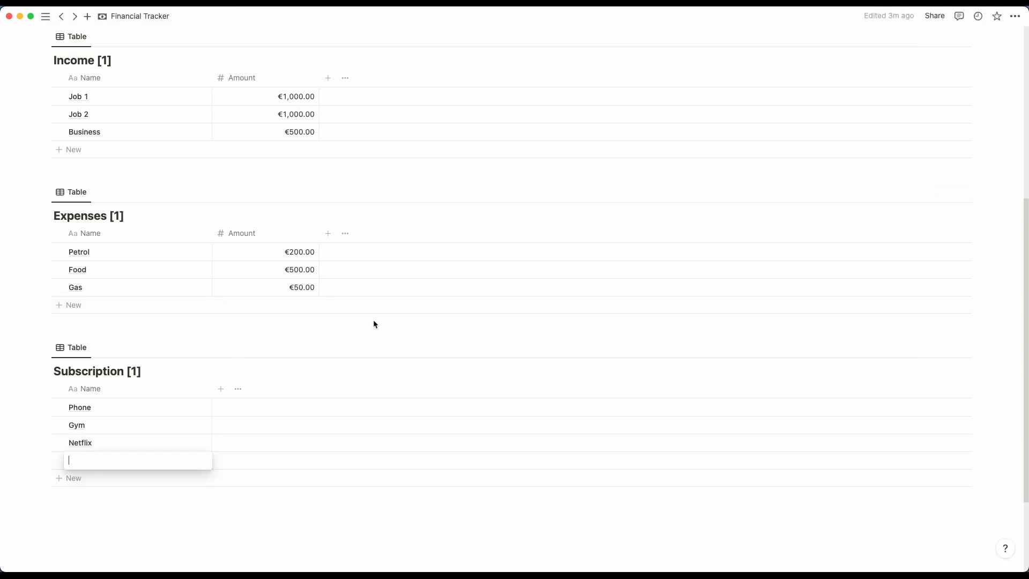
text(F)
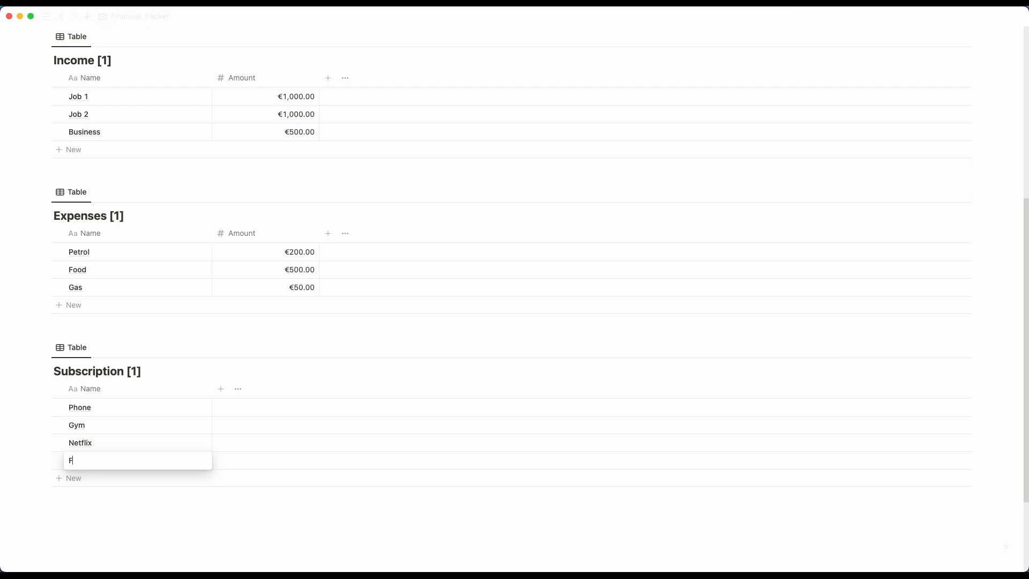
text(ishing Club)
key(Escape)
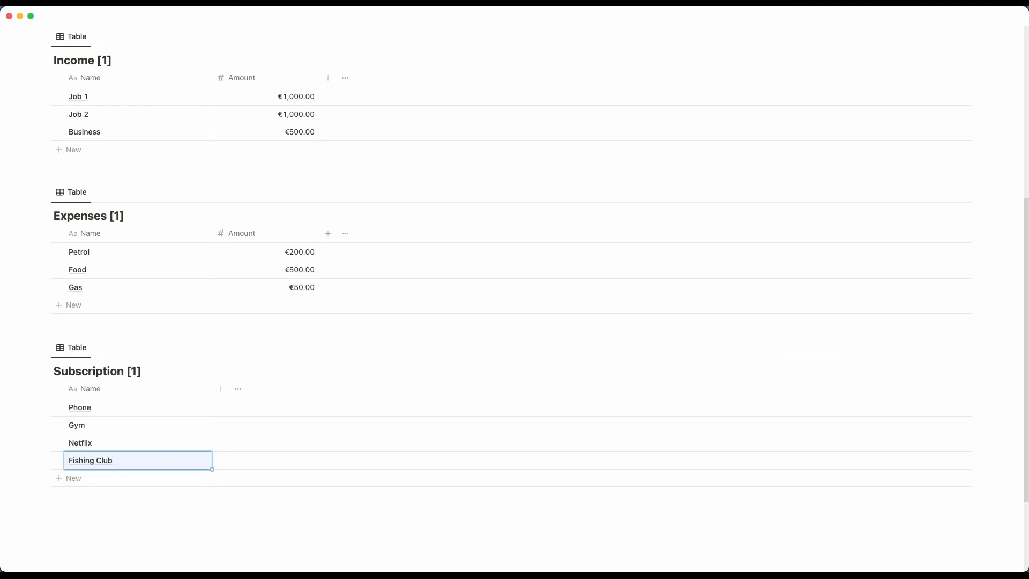
- Add a Select property named Categories to the Subscription [1] table
click(219, 392)
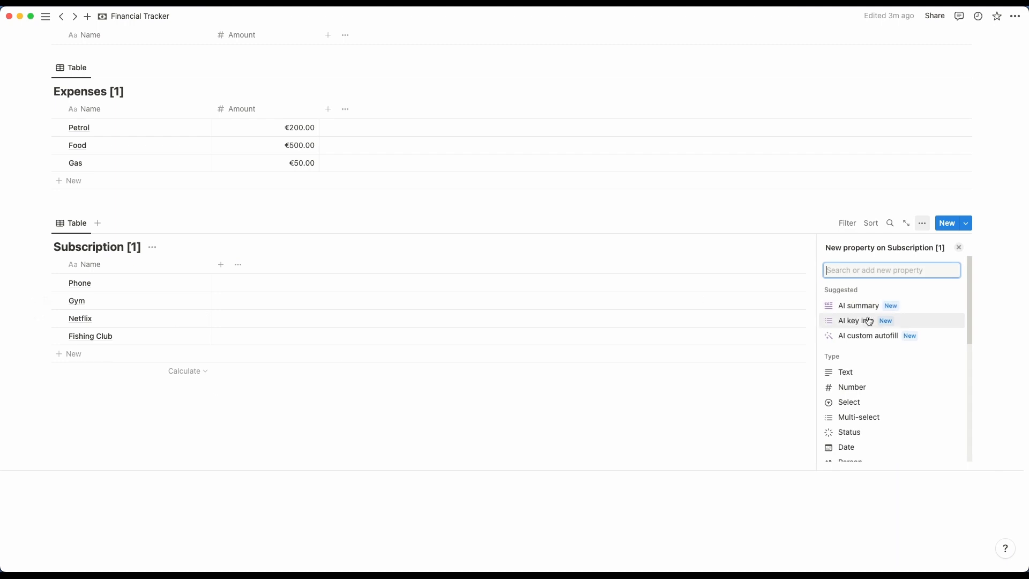
click(873, 401)
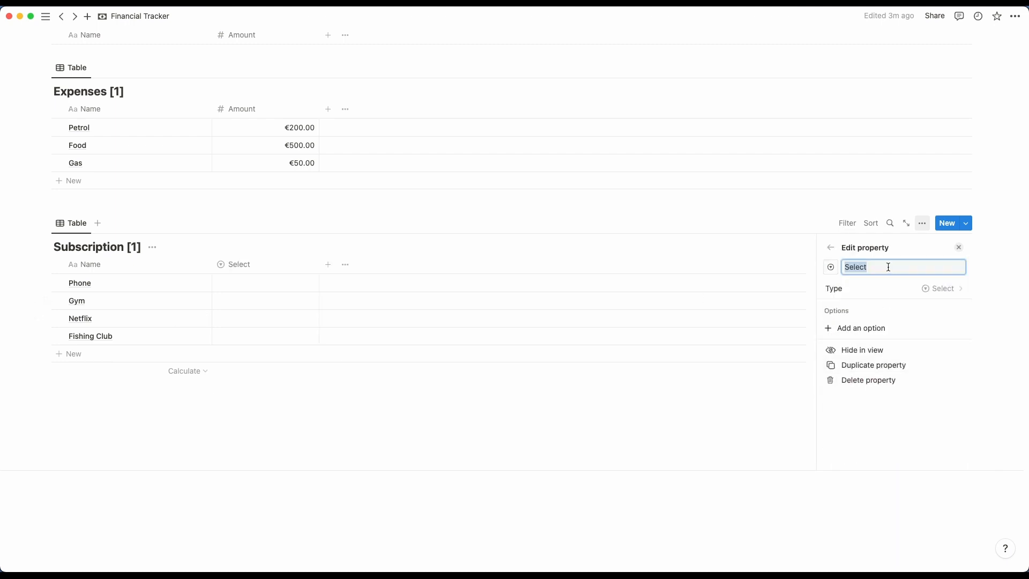
text(Categories)
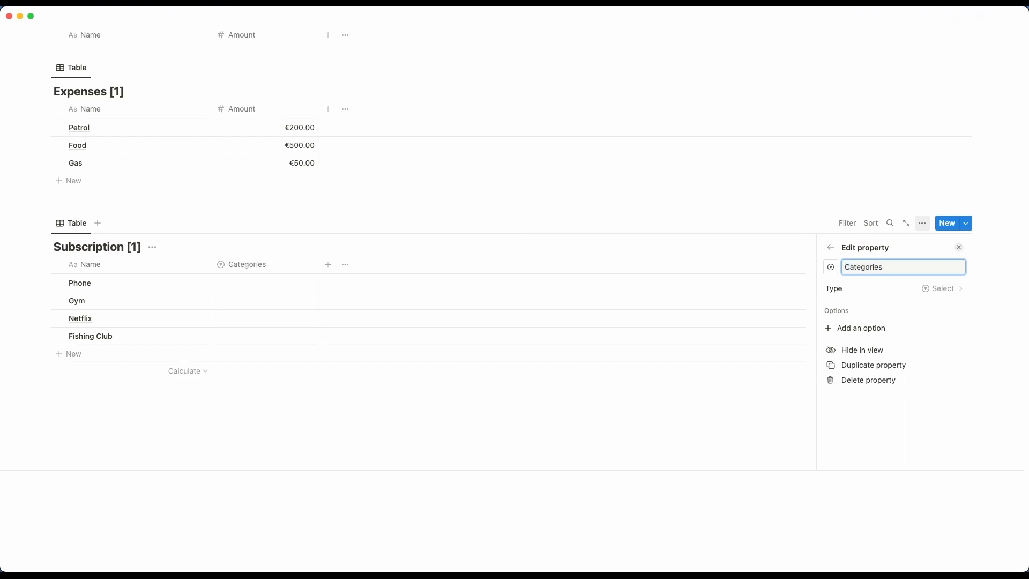
click(349, 482)
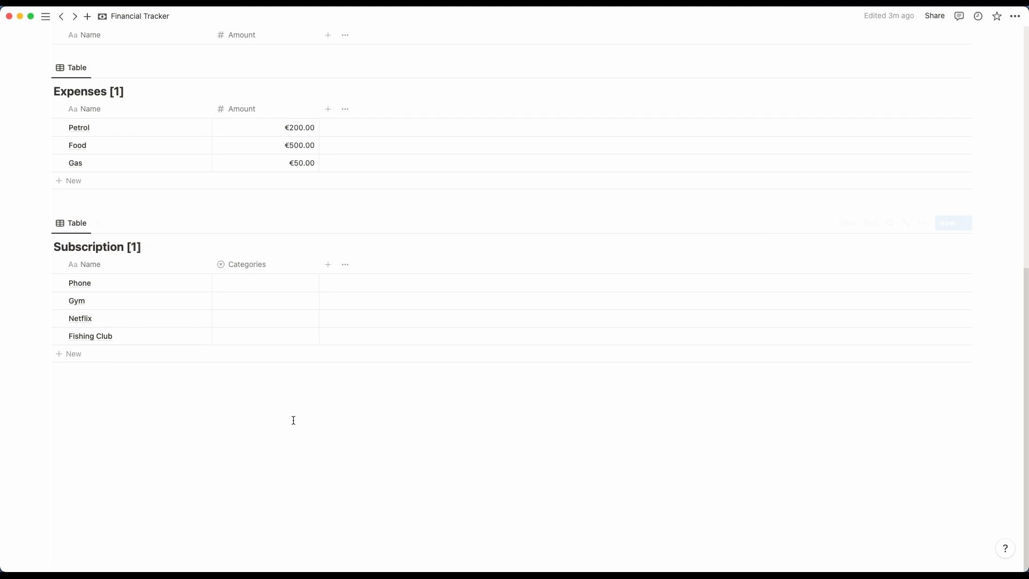
- Create the category option Personal and assign it to the Phone subscription
click(257, 283)
text(PErsona)
key(BackSpace)
key(BackSpace)
key(BackSpace)
key(BackSpace)
key(BackSpace)
key(BackSpace)
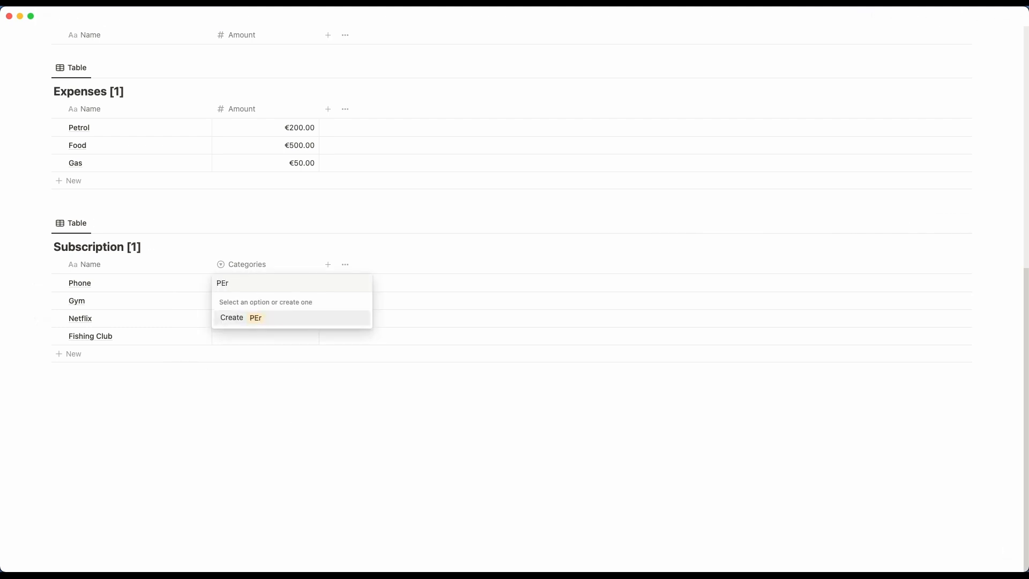
text(ersonal)
key(Return)
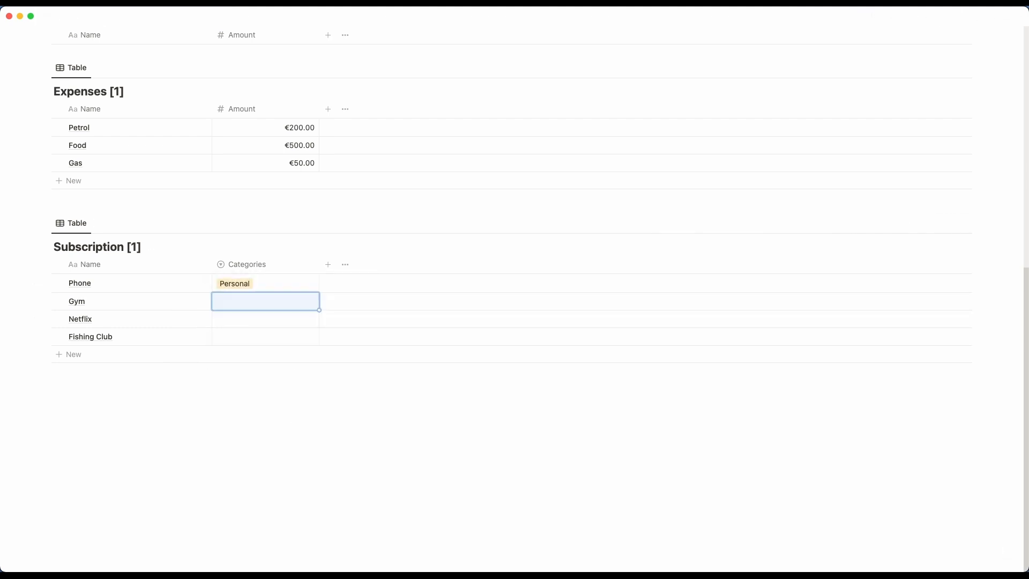
- Create the category options Health for the Gym subscription and Entertainment for the Netflix subscription
click(262, 307)
text(Health)
key(Return)
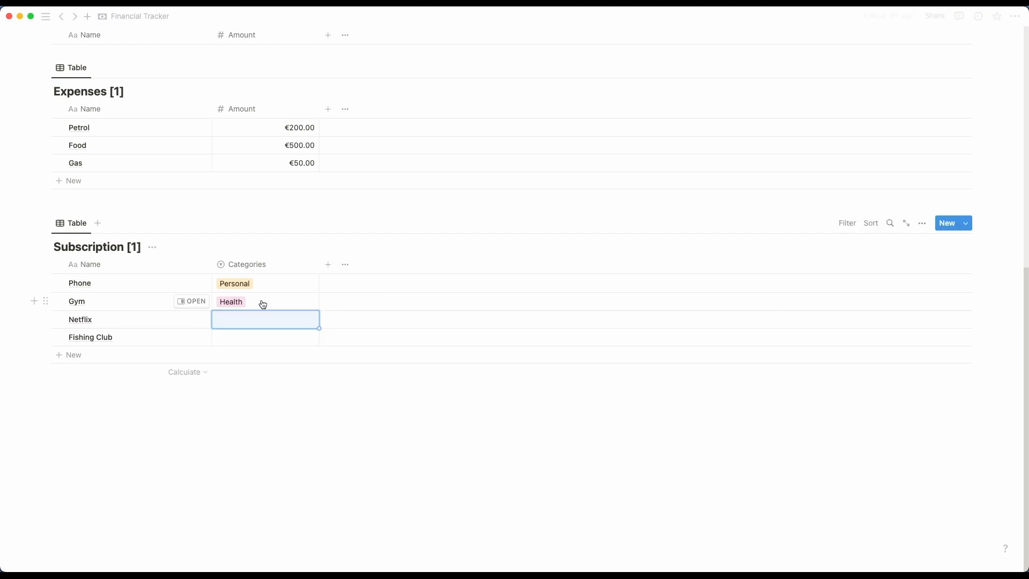
click(252, 315)
text(en)
key(BackSpace)
key(BackSpace)
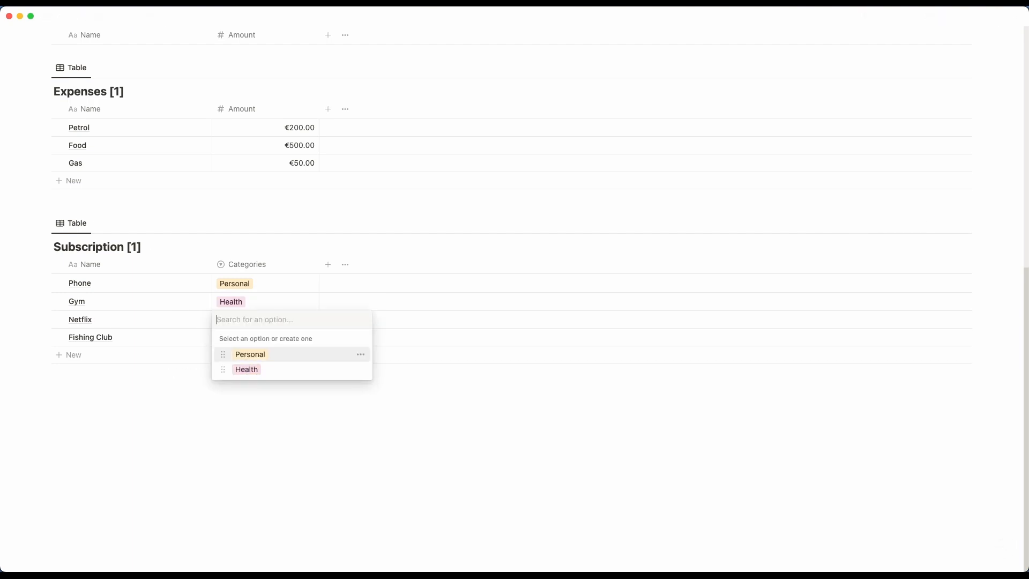
text(Entertainment)
key(Return)
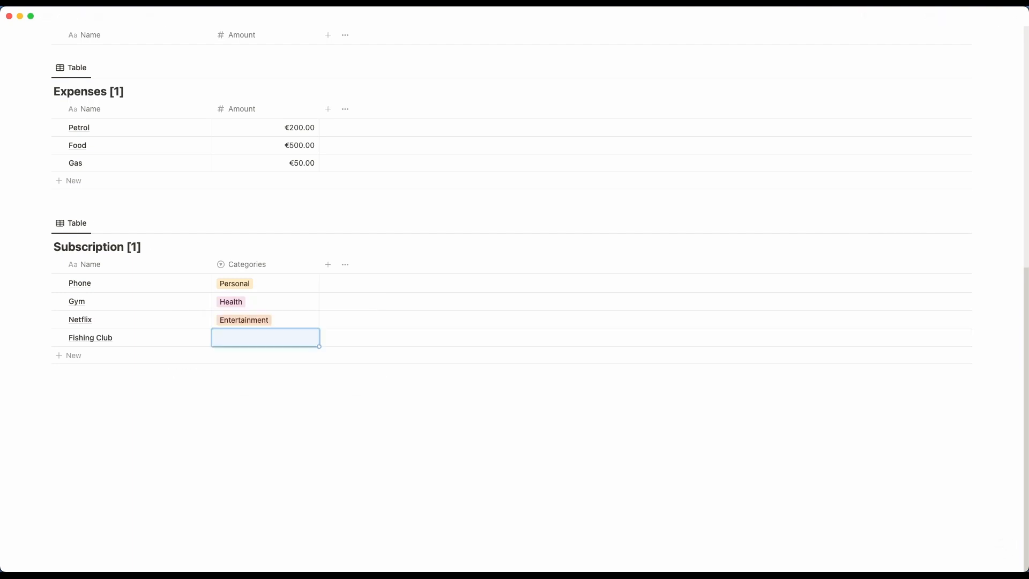
- Create the category option Hobby and assign it to the Fishing Club subscription
key(Return)
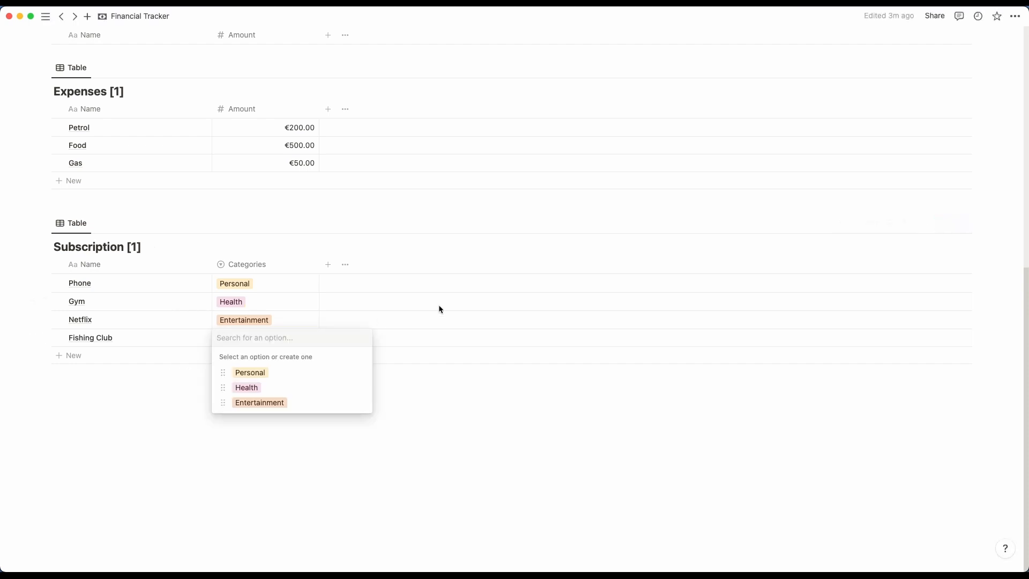
text(Hobby)
key(Return)
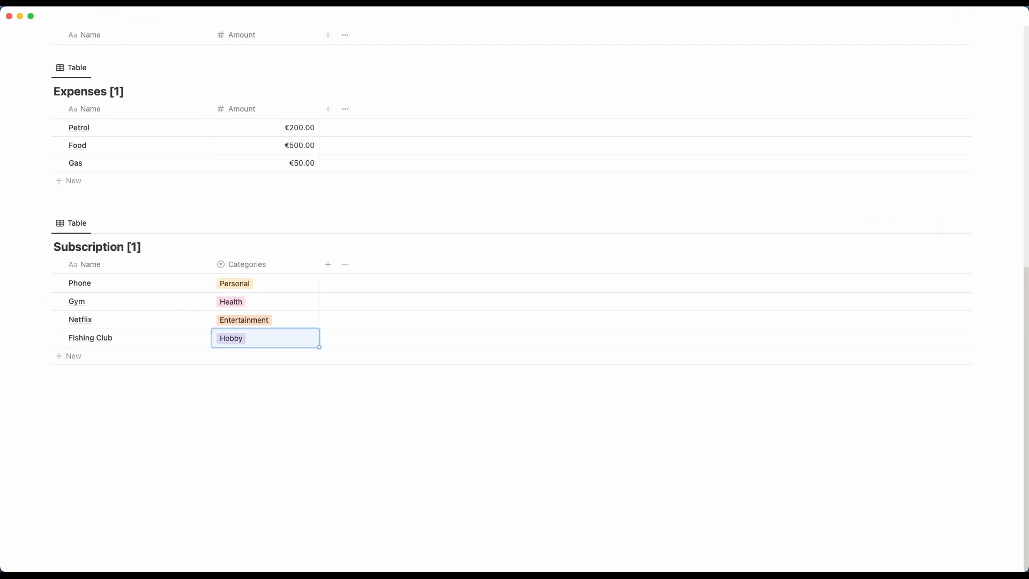
click(397, 455)
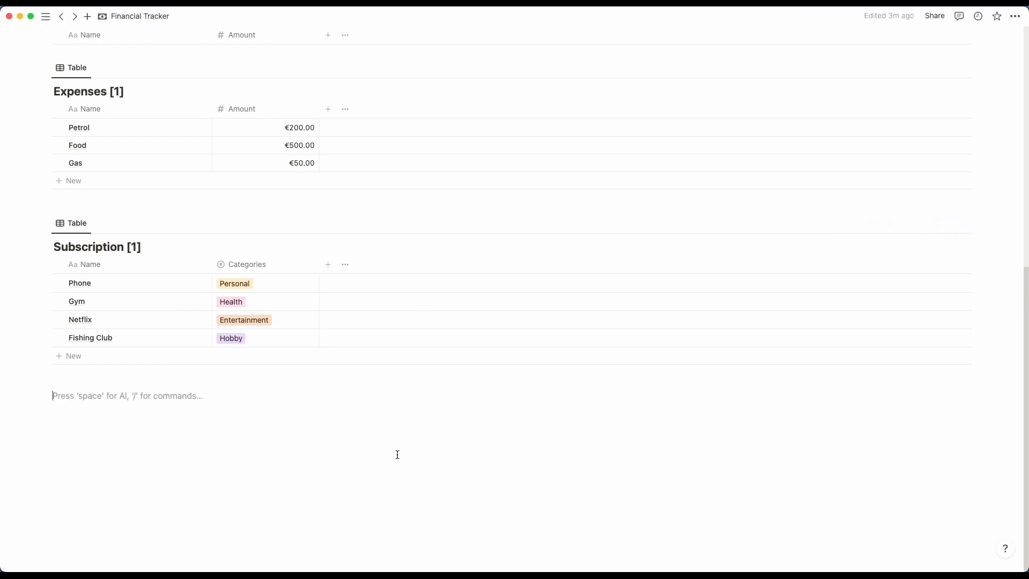
- Add a Number property named Amount in Euro format to the Subscription [1] table
click(328, 265)
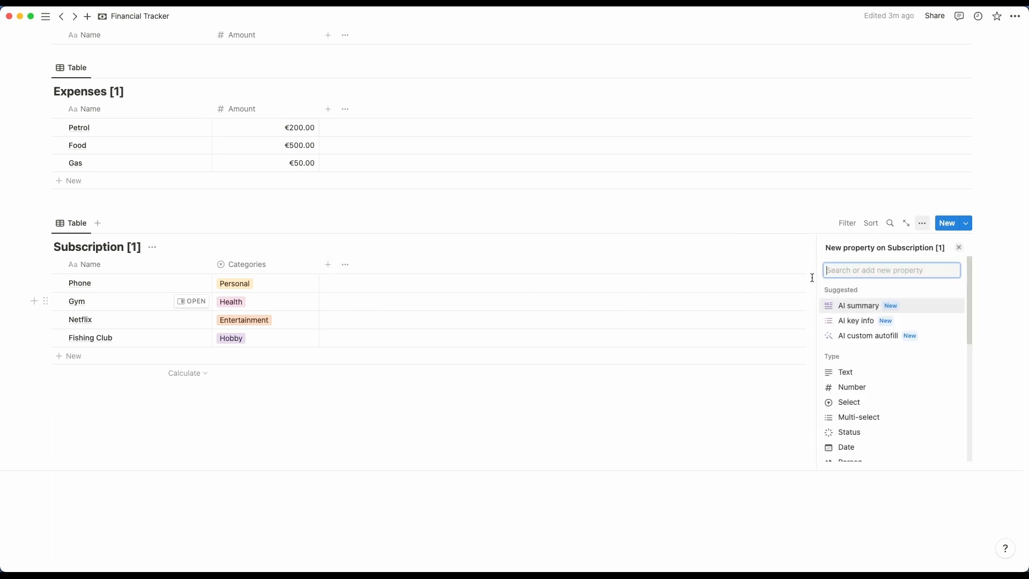
click(902, 386)
text(Amount)
key(BackSpace)
key(BackSpace)
key(BackSpace)
key(BackSpace)
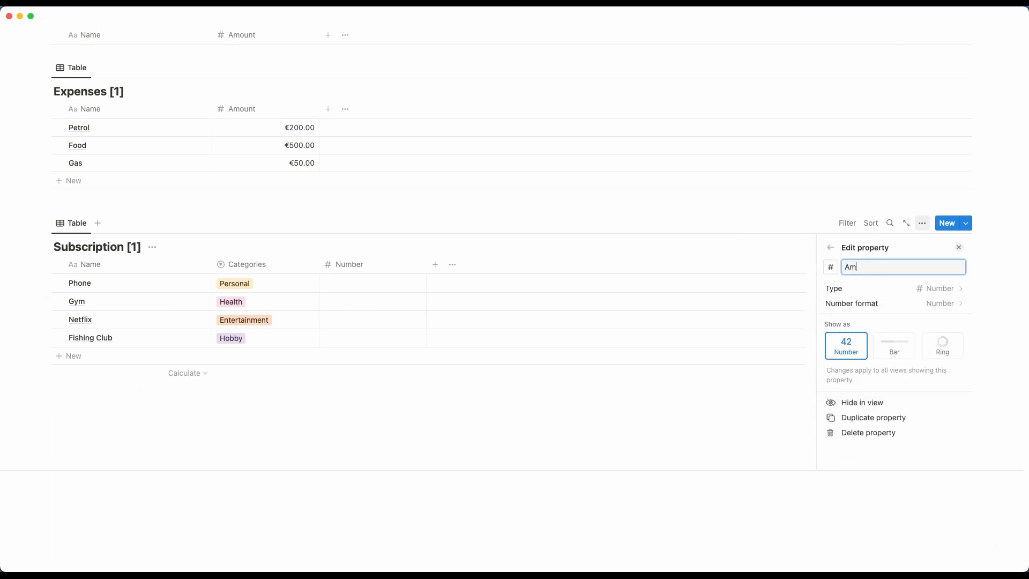
text(ount)
click(941, 303)
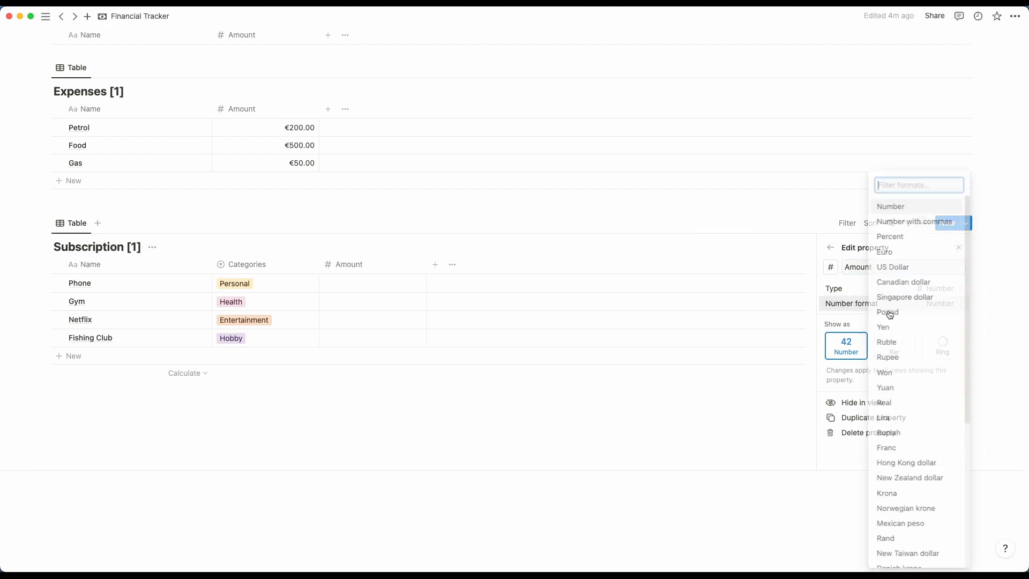
click(424, 436)
- Enter the subscription amounts: 50 for Phone, 50 for Gym, 10 for Netflix and 20 for Fishing Club
click(363, 289)
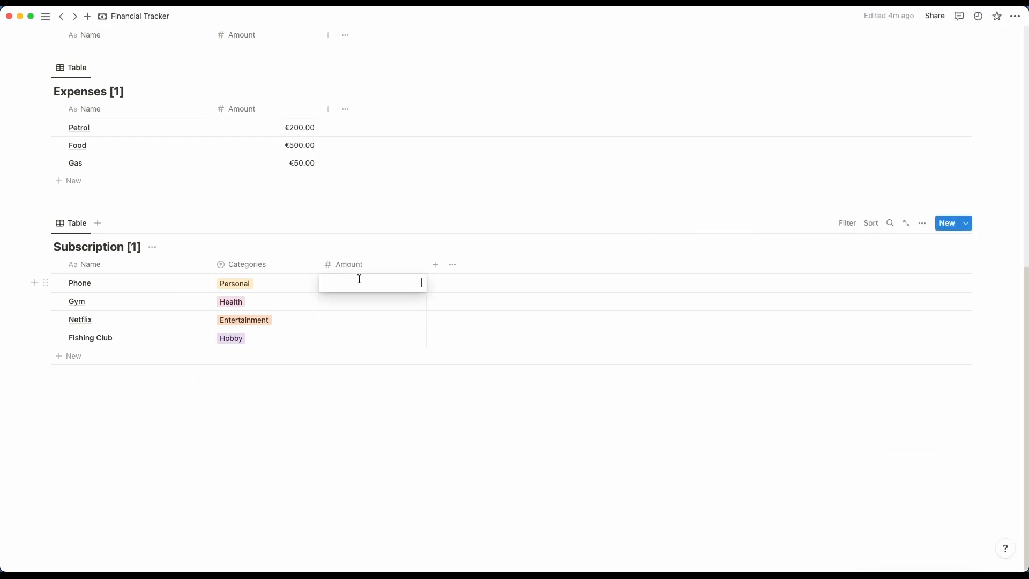
text(50)
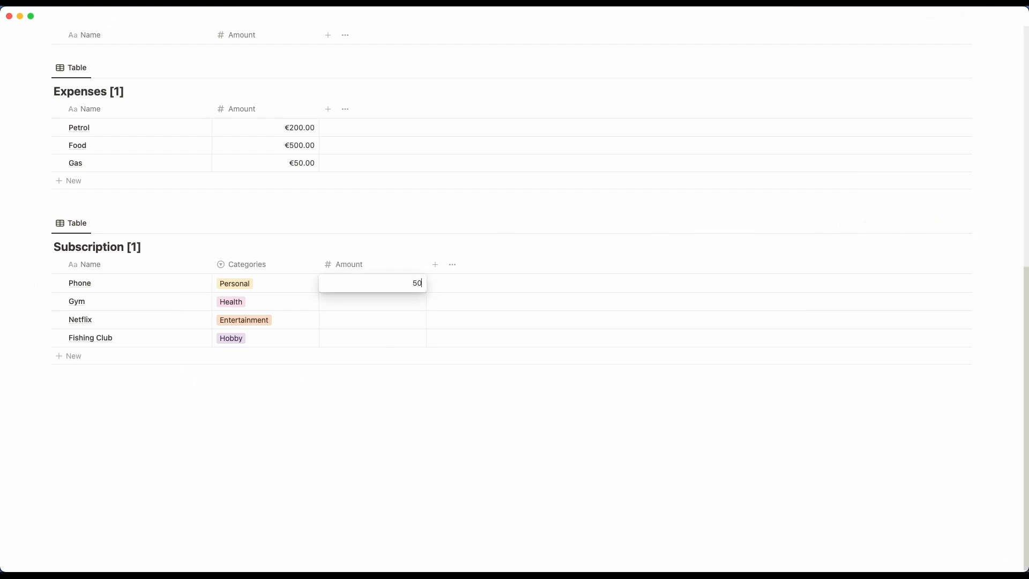
key(Return)
text(50)
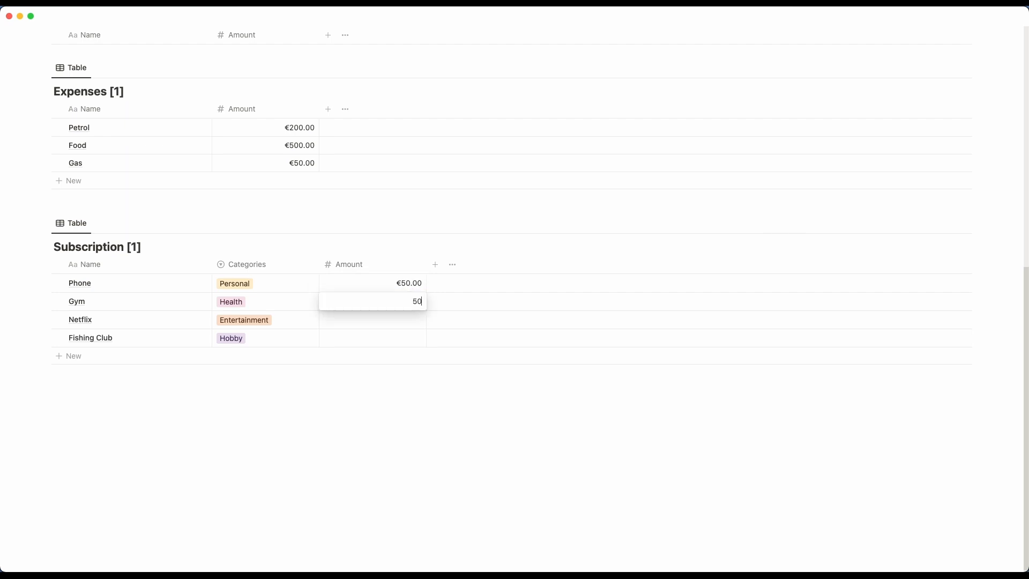
key(Return)
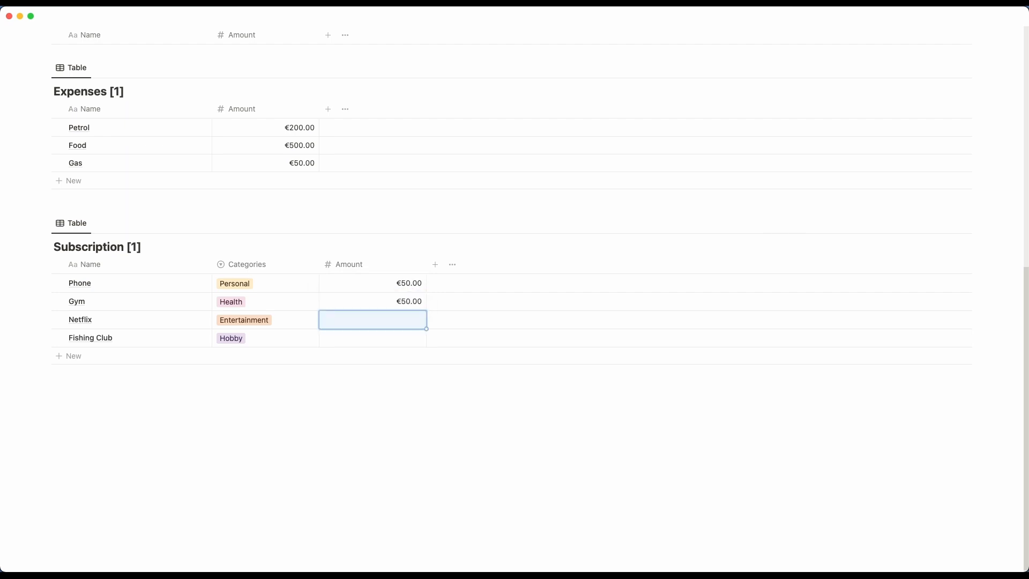
text(10)
key(Return)
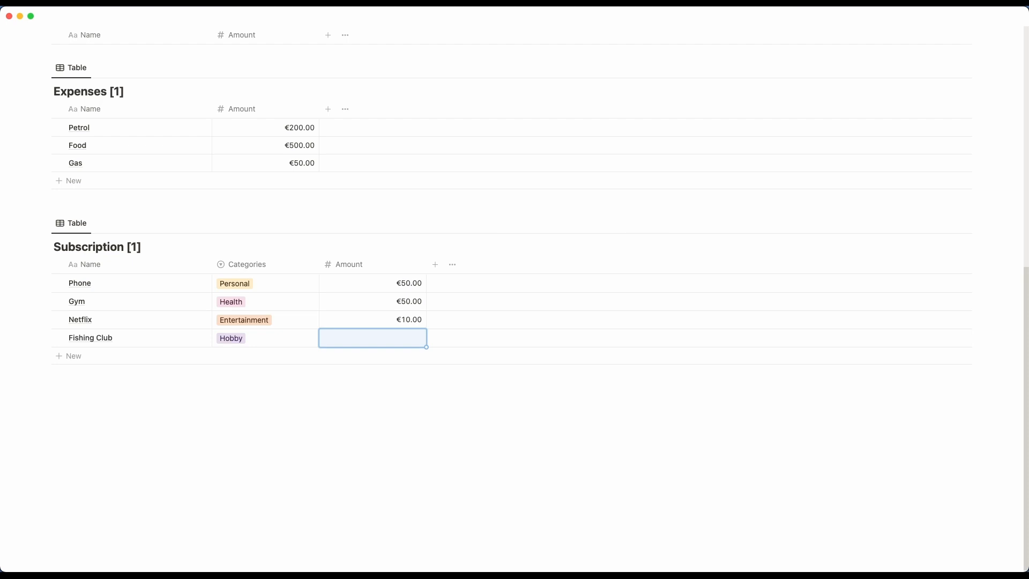
text(2900)
key(Return)
- Try a Sum calculation on the Income [1] Amount column and reset it to None
scroll(303, 177, up, 3)
click(309, 194)
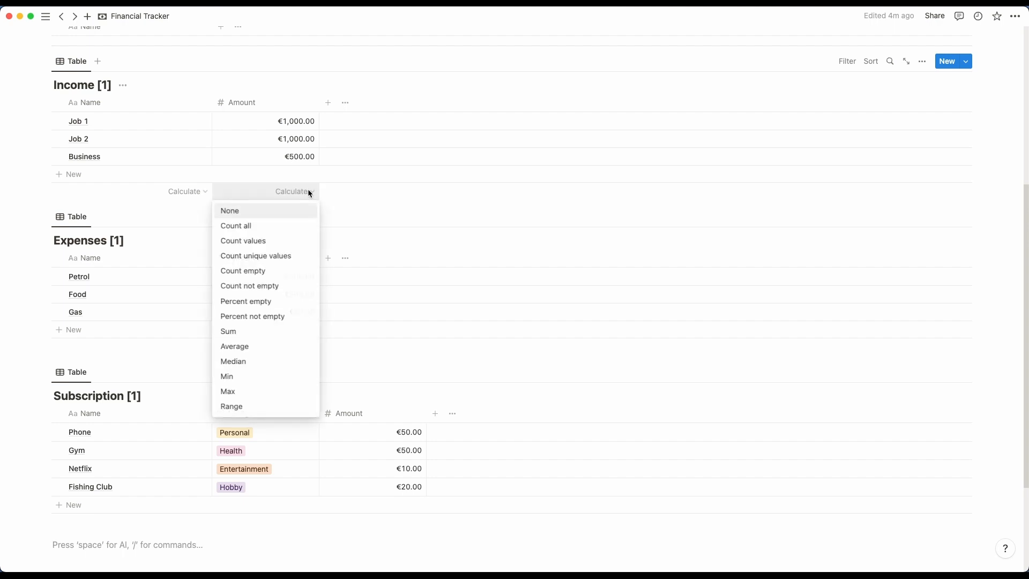
click(269, 329)
scroll(270, 329, up, 5)
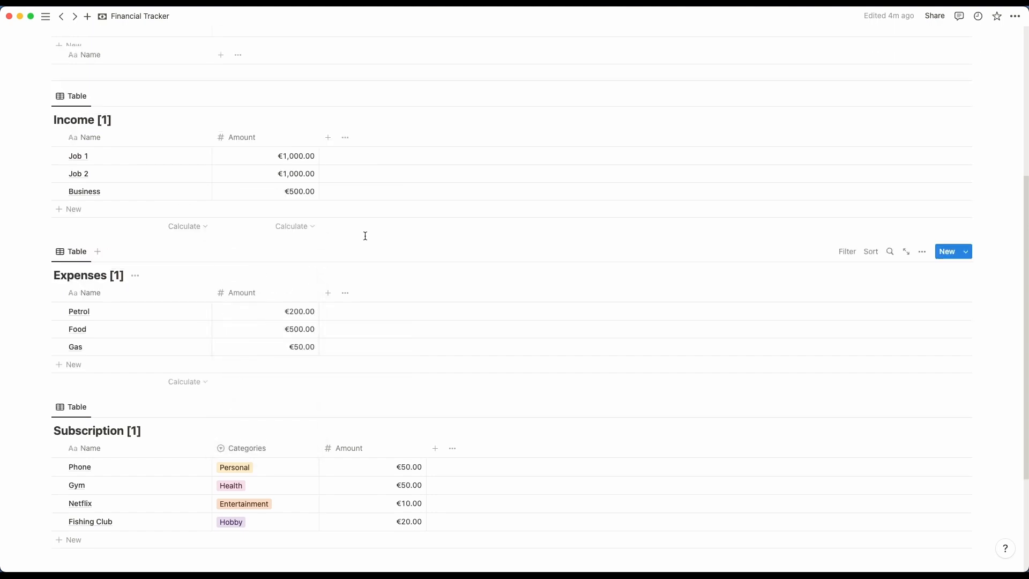
scroll(251, 251, down, 3)
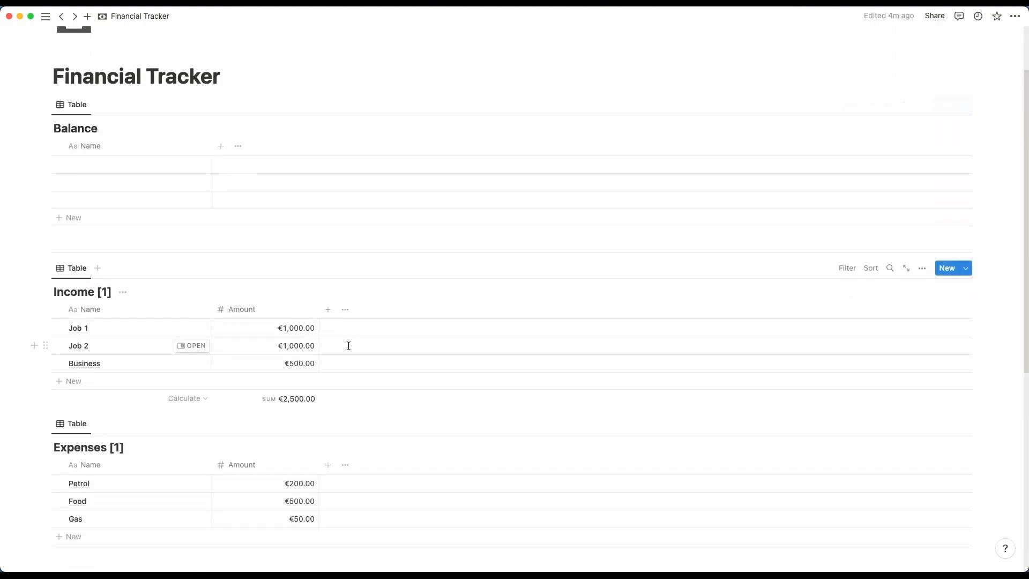
click(314, 398)
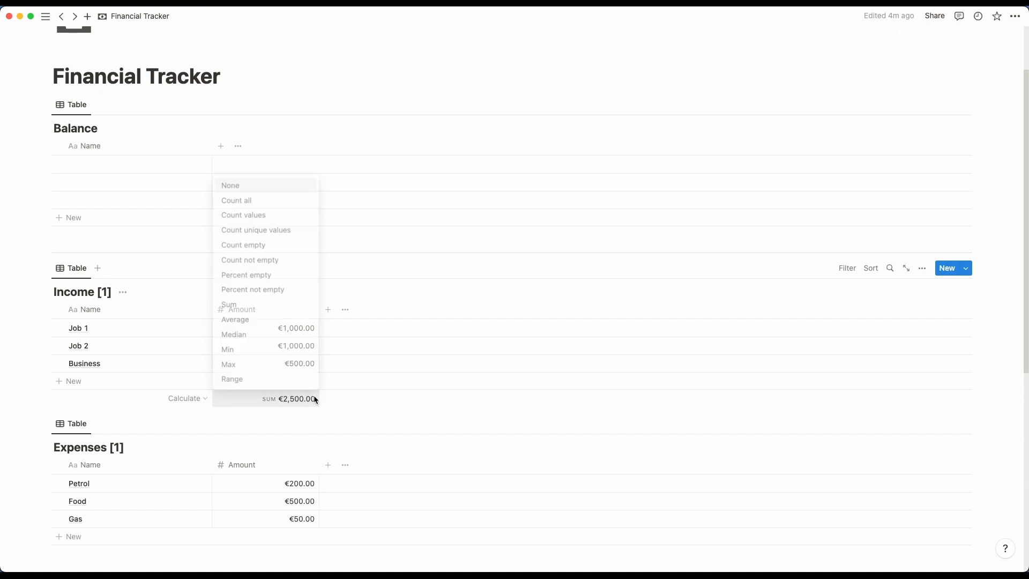
click(252, 184)
- Name the first row of the Balance table Main Account
click(138, 165)
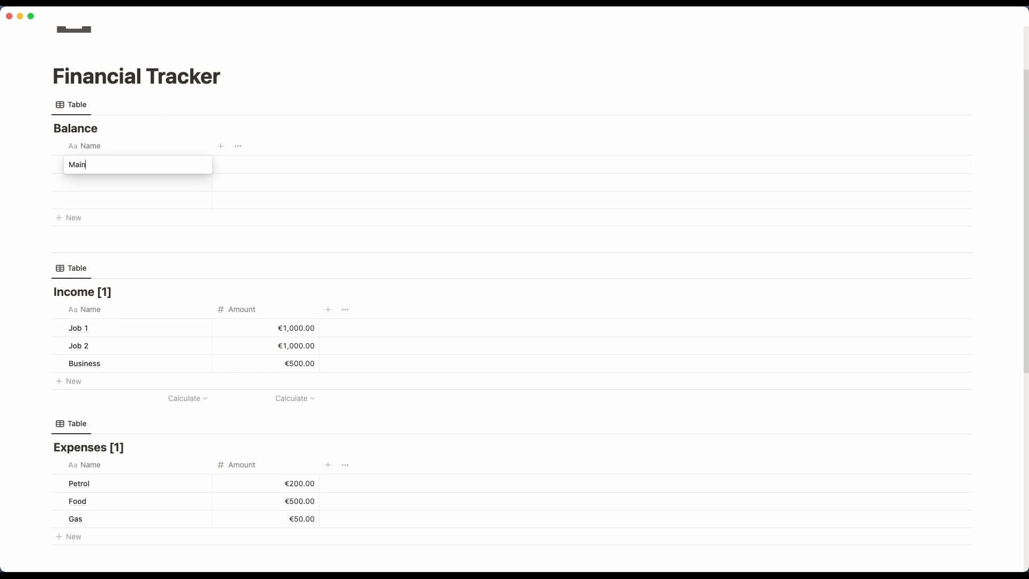
text(unt)
key(Return)
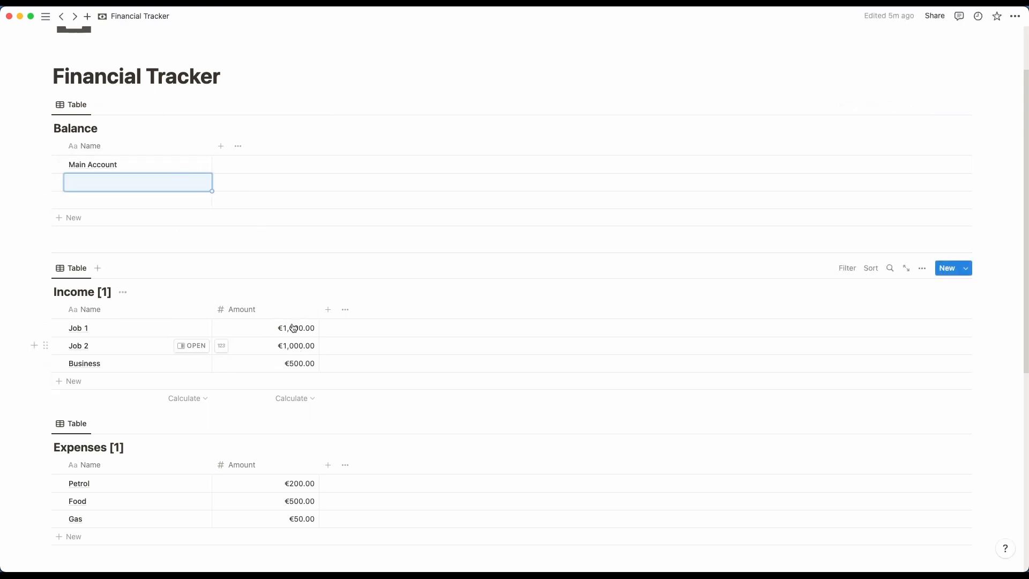
- Set up a new Relation property on the Balance table related to the Income [1] database
scroll(299, 418, down, 2)
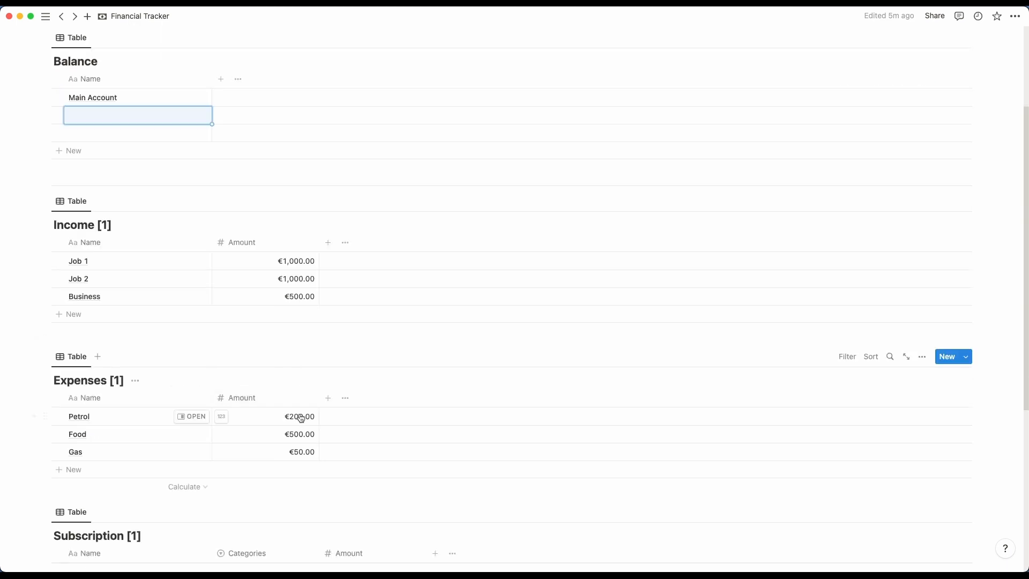
scroll(239, 450, down, 3)
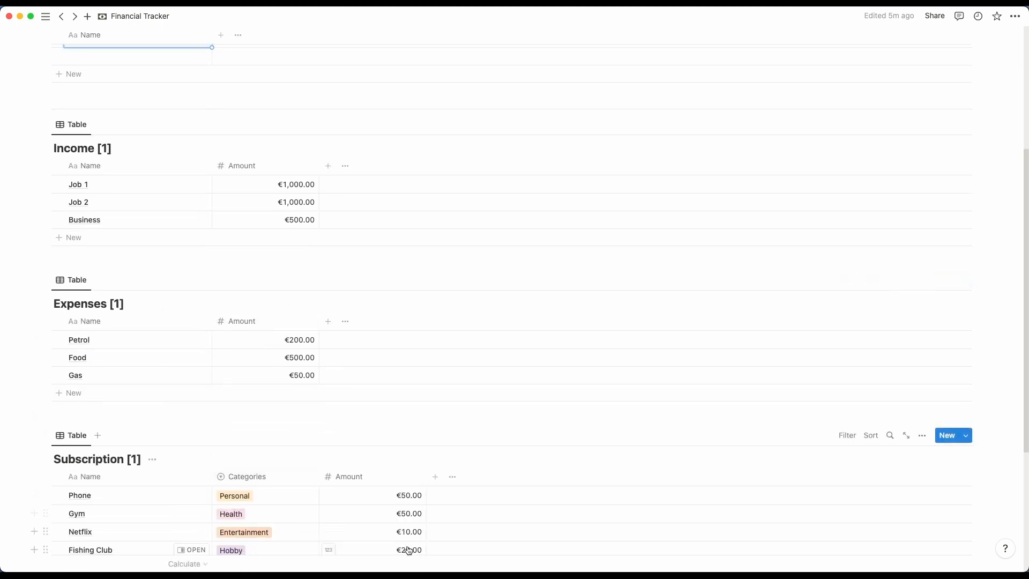
scroll(306, 313, up, 3)
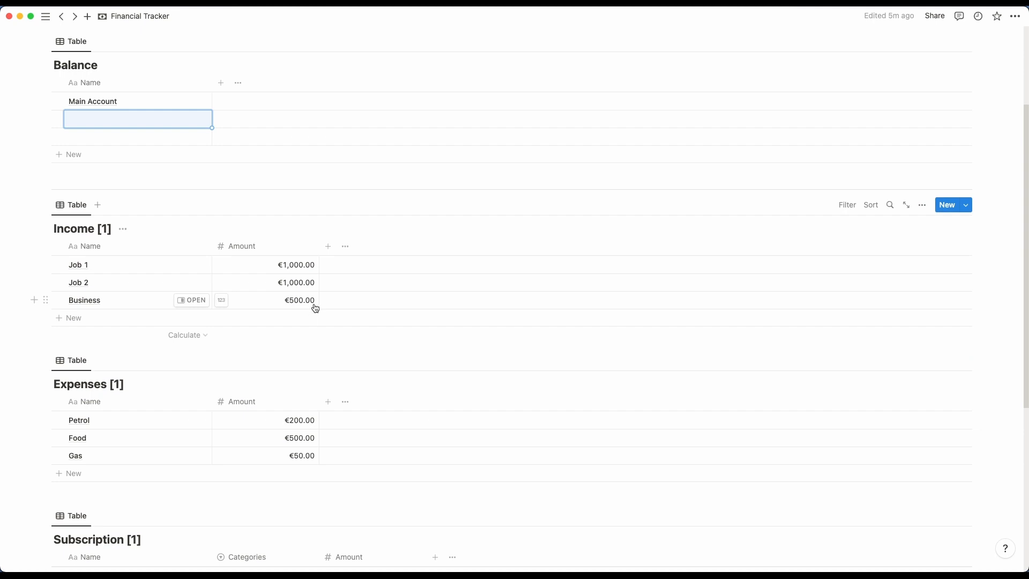
scroll(315, 308, up, 3)
click(310, 187)
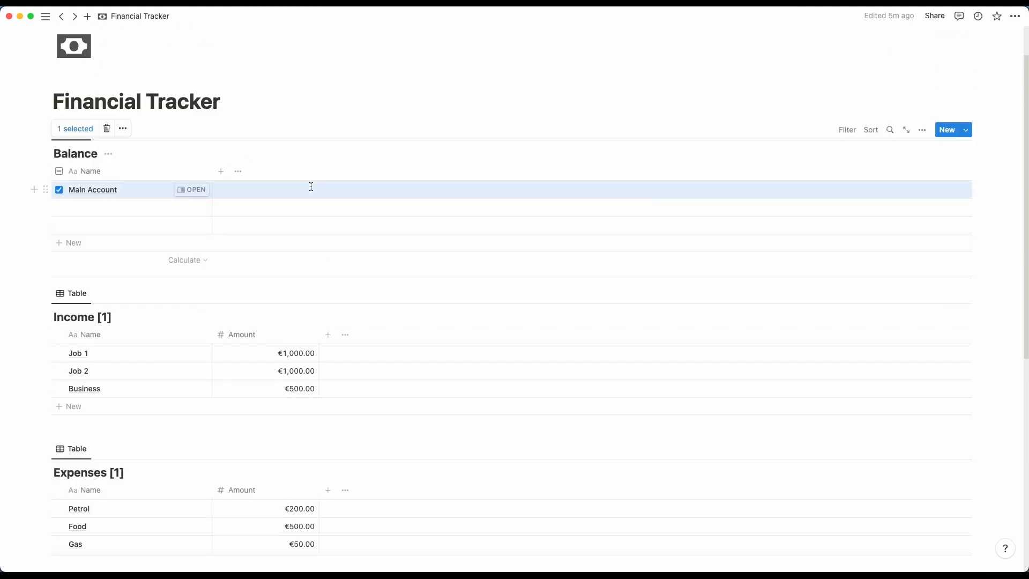
click(221, 171)
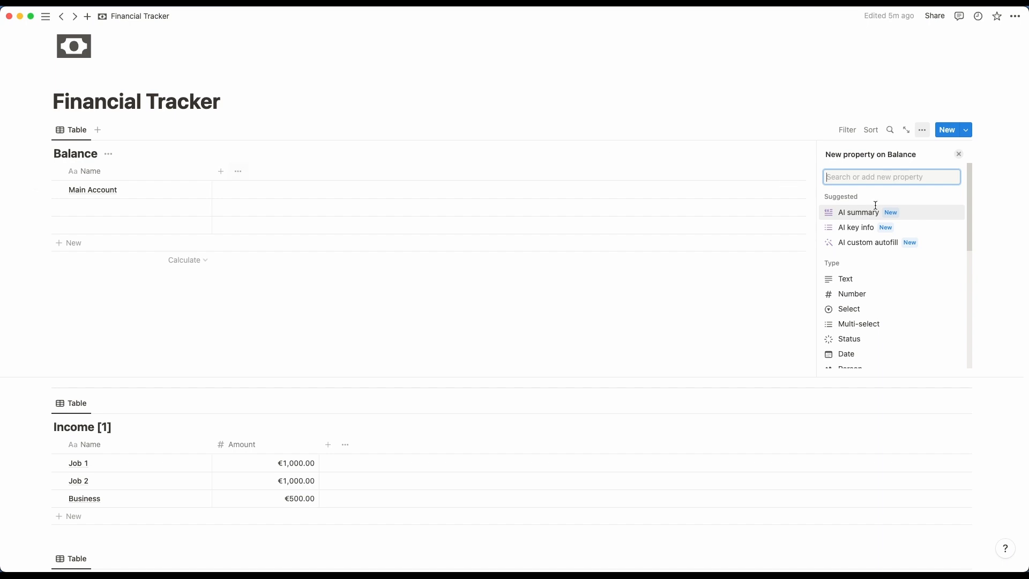
text(r)
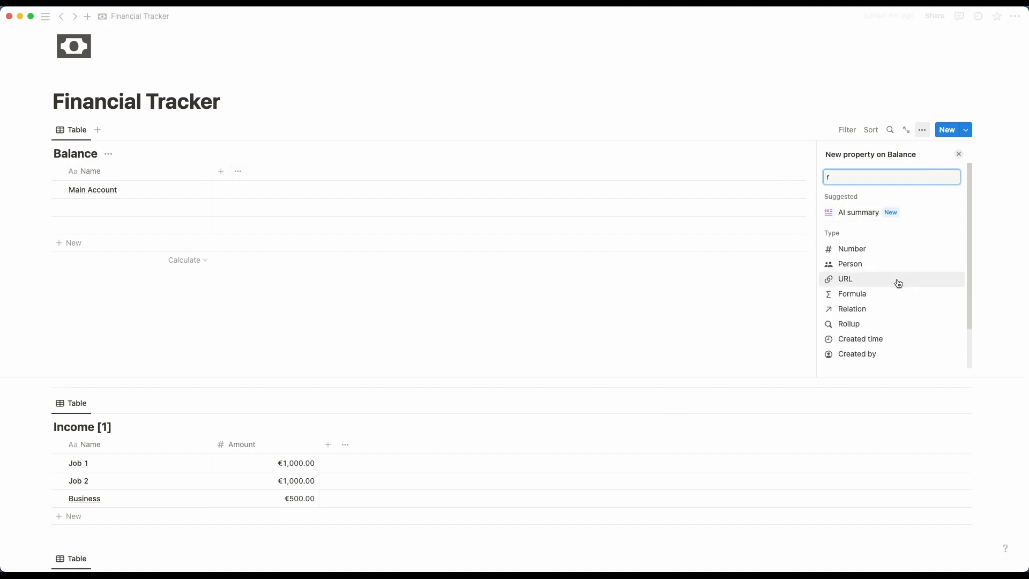
click(886, 307)
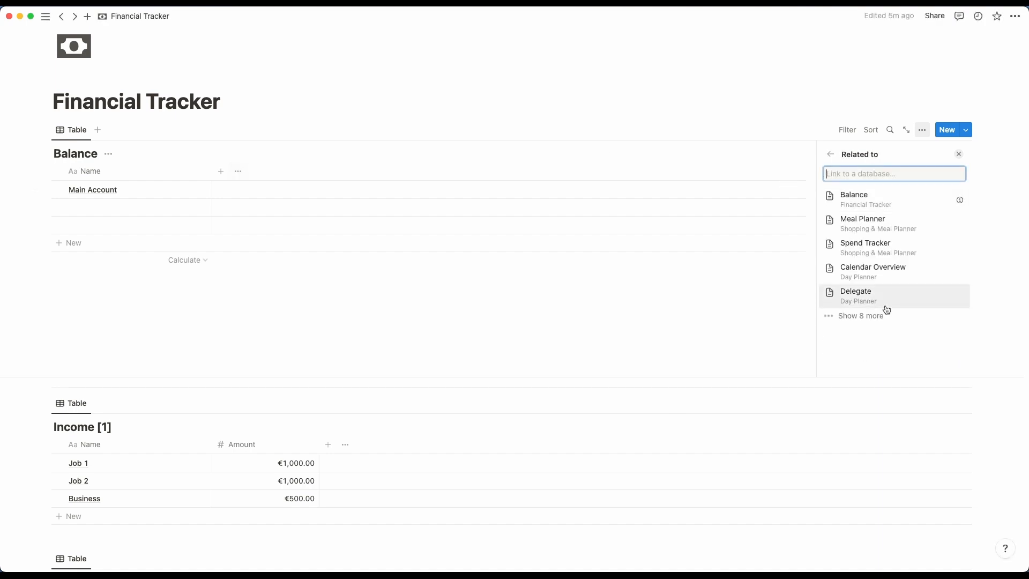
text(inc)
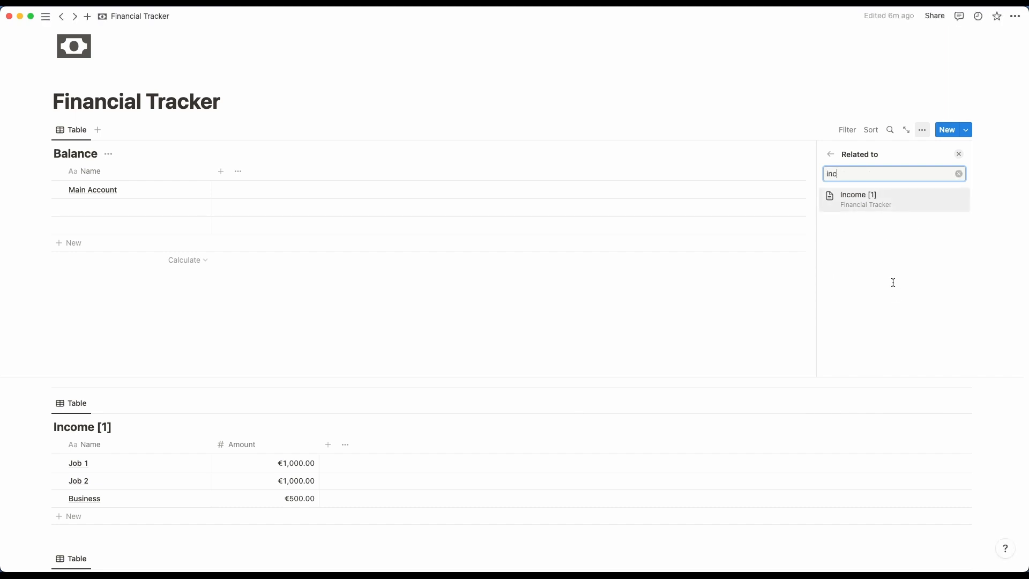
click(849, 205)
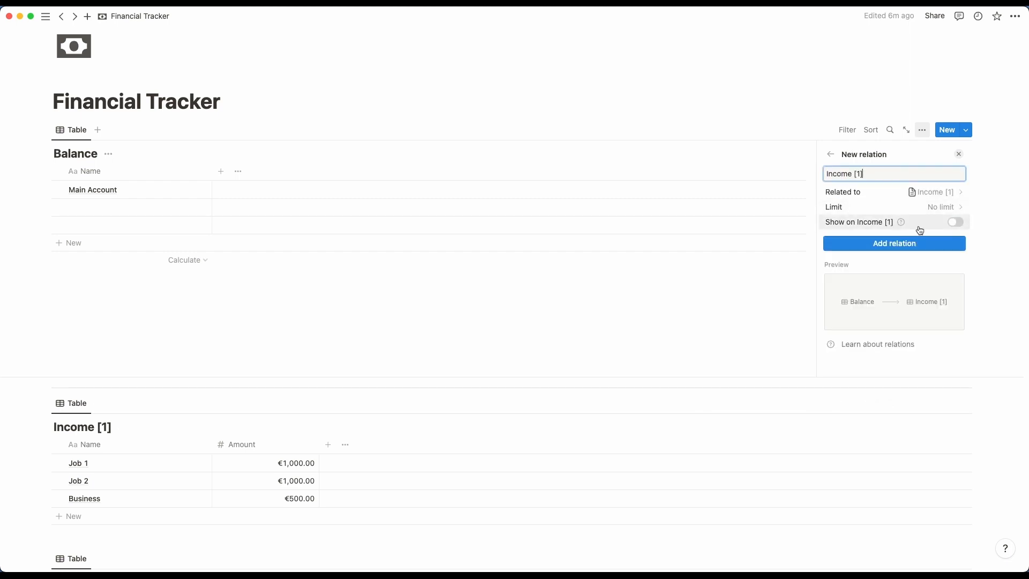
- Make the relation two-way by showing it on Income [1], and add it to the Balance table
click(956, 222)
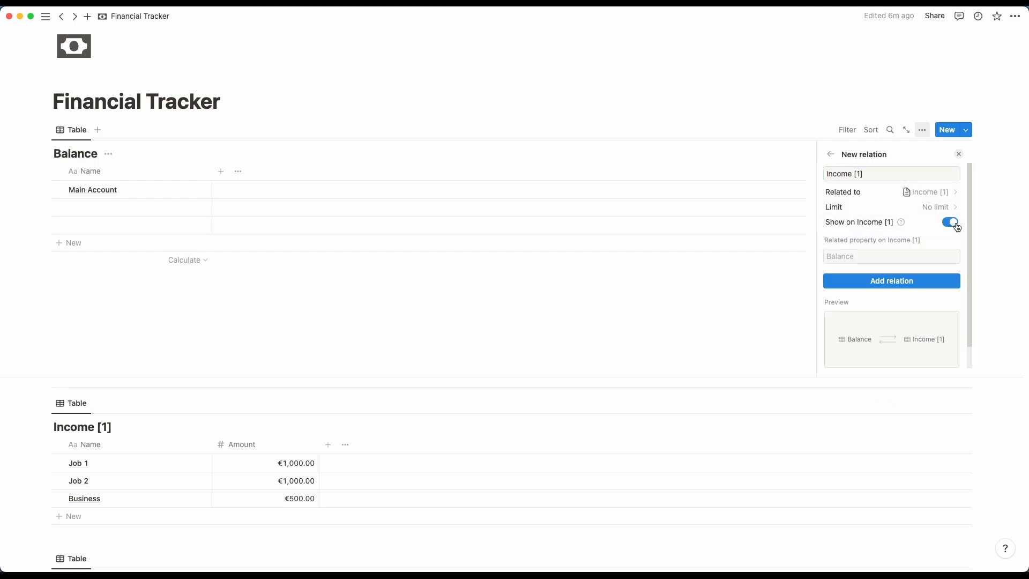
click(921, 286)
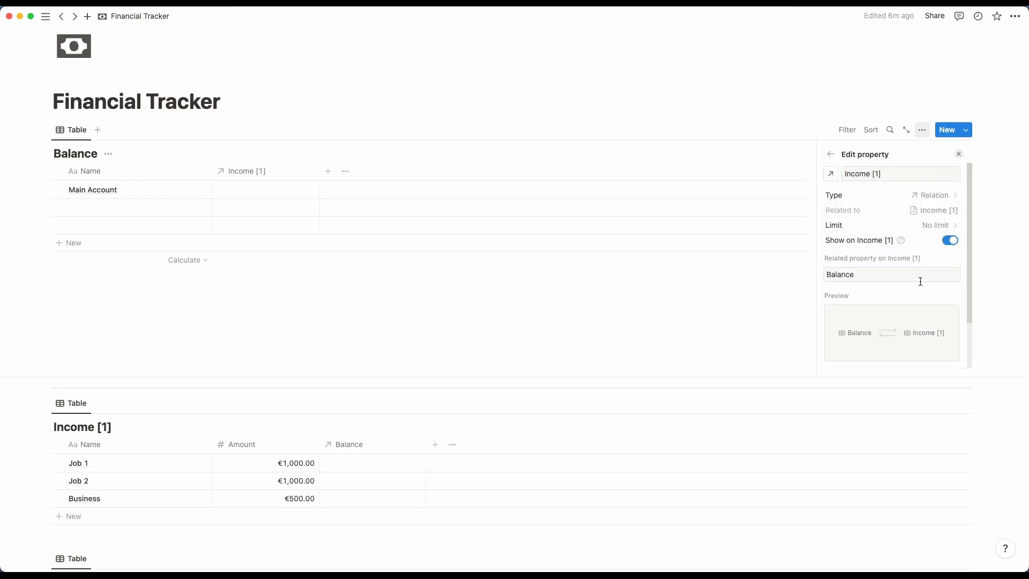
click(475, 292)
- Link the Job 1 income entry to Main Account through its Balance relation
scroll(473, 291, down, 1)
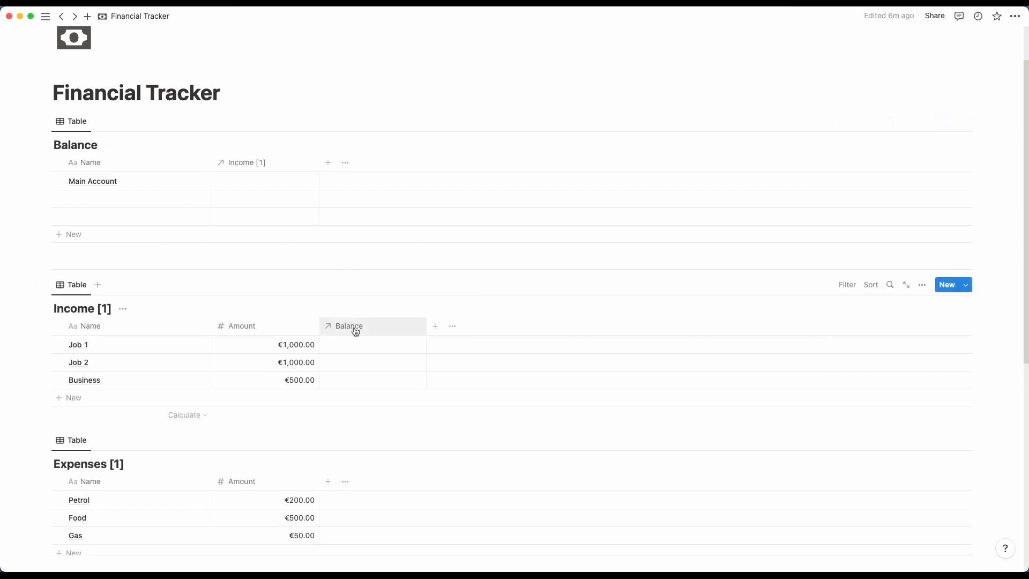
drag(384, 343, 396, 301)
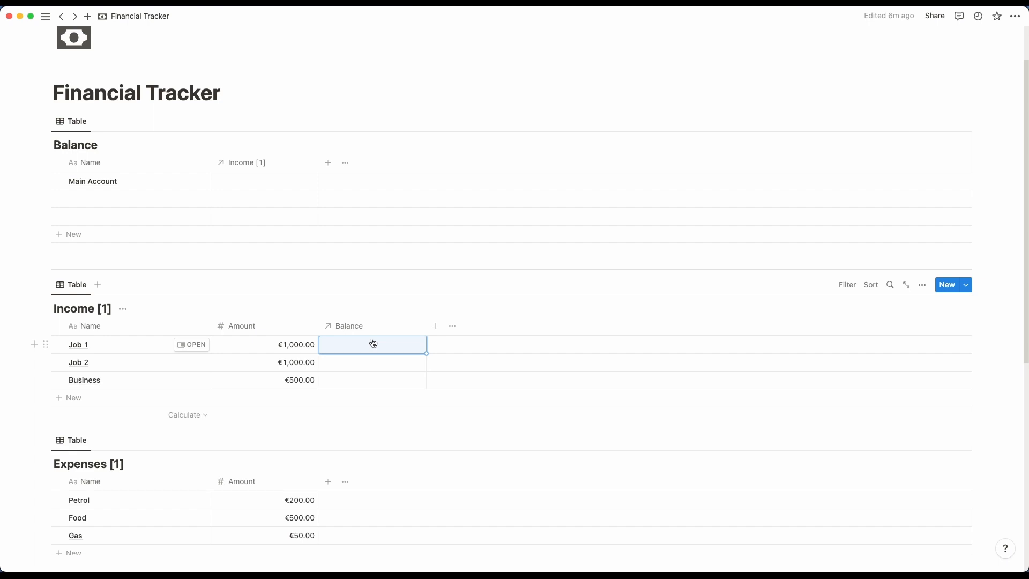
click(337, 344)
click(371, 381)
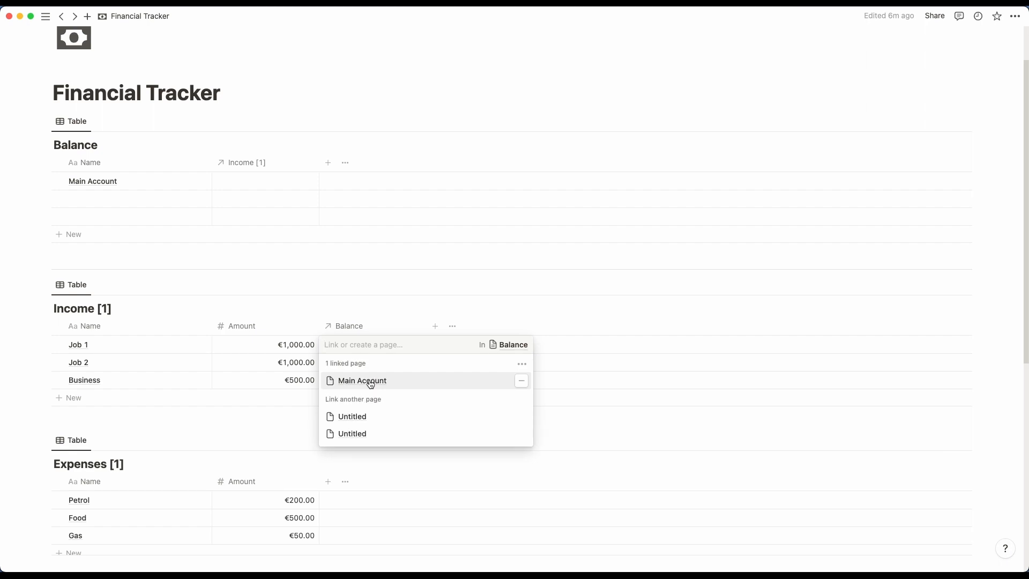
click(85, 222)
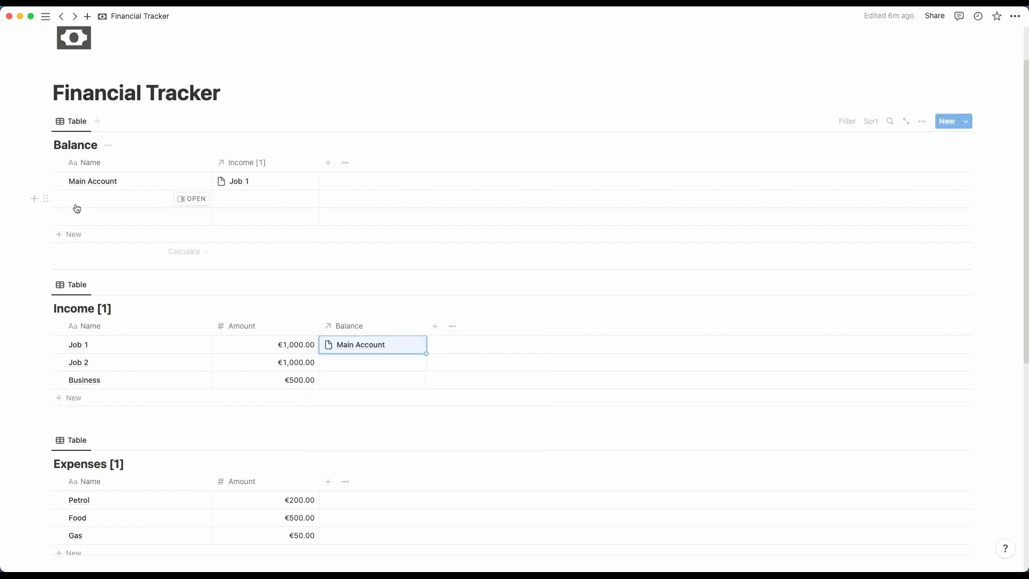
- Delete the two empty rows below Main Account in the Balance table
click(59, 198)
click(59, 217)
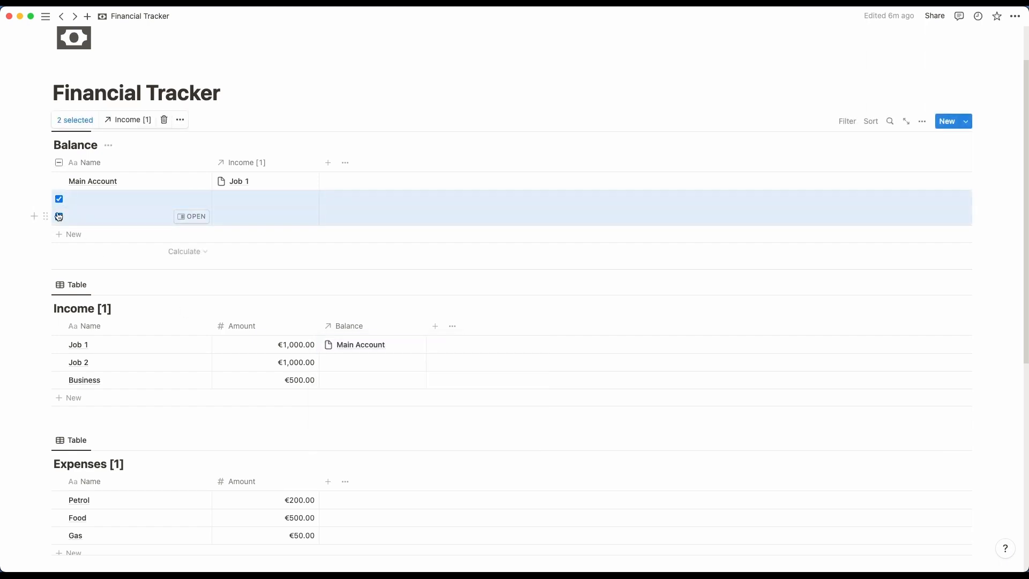
click(46, 199)
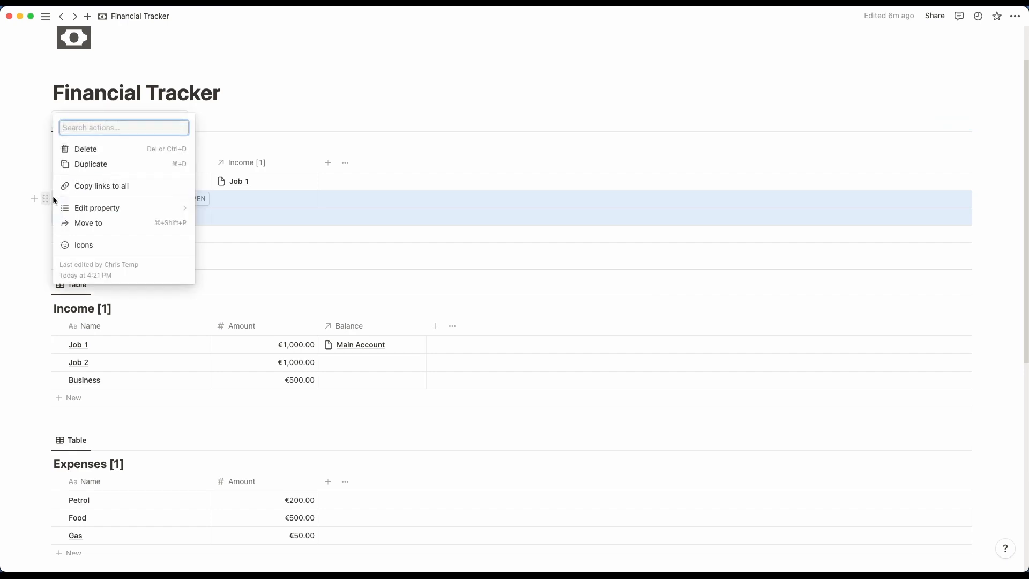
click(213, 119)
click(164, 120)
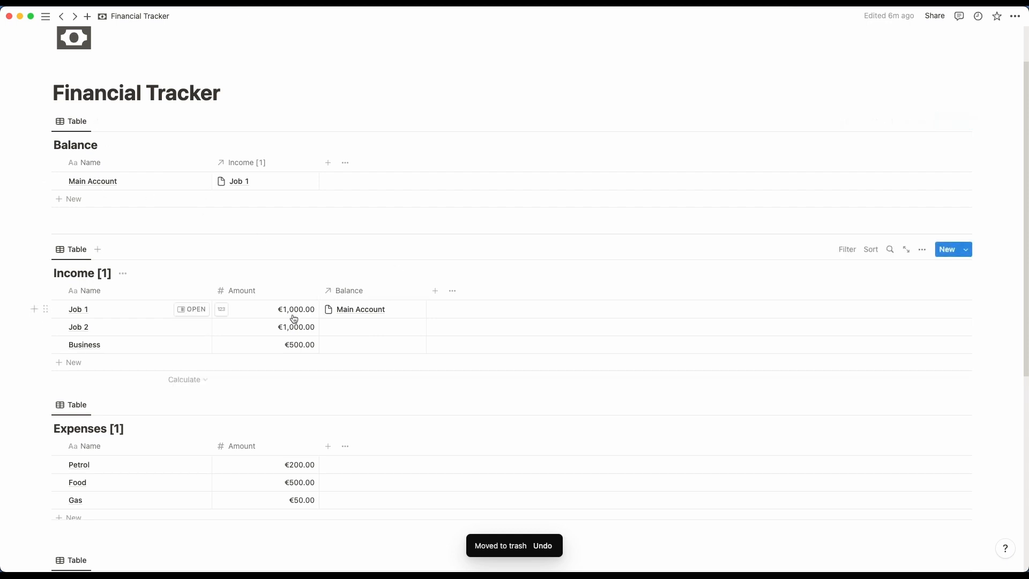
- Link the Job 2 and Business income entries to Main Account through their Balance relation
click(351, 327)
click(369, 363)
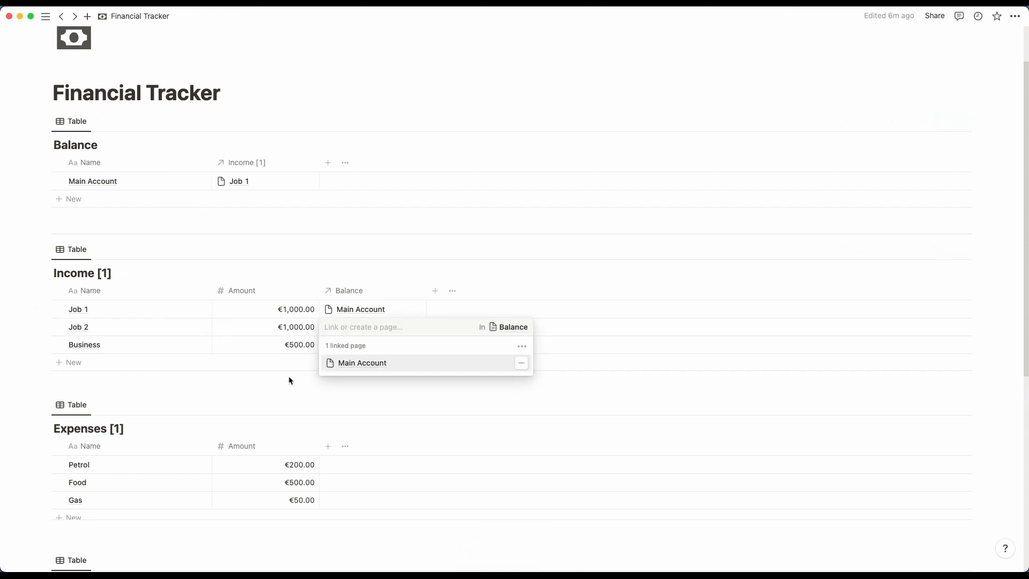
key(Escape)
click(361, 343)
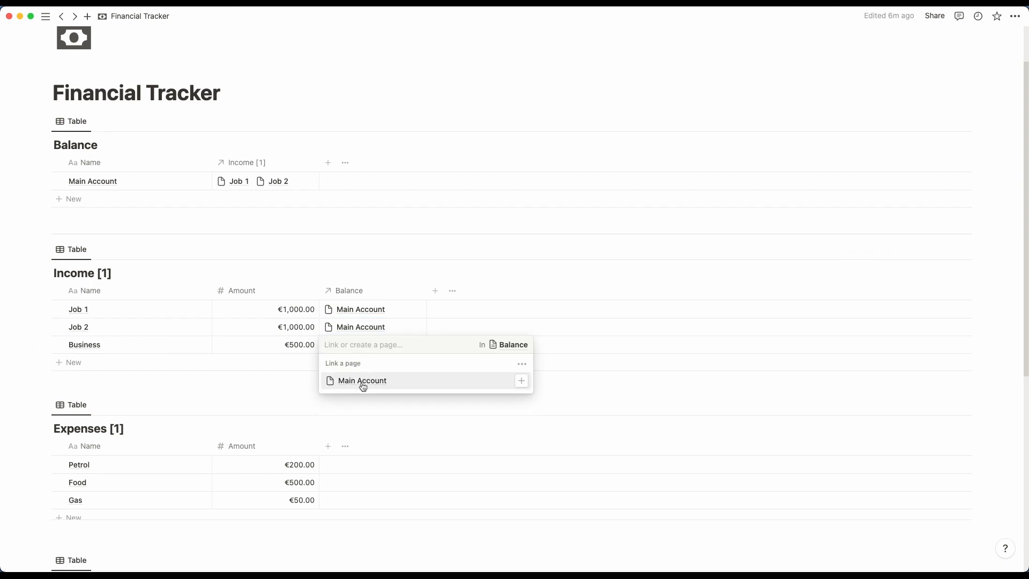
click(362, 380)
key(Escape)
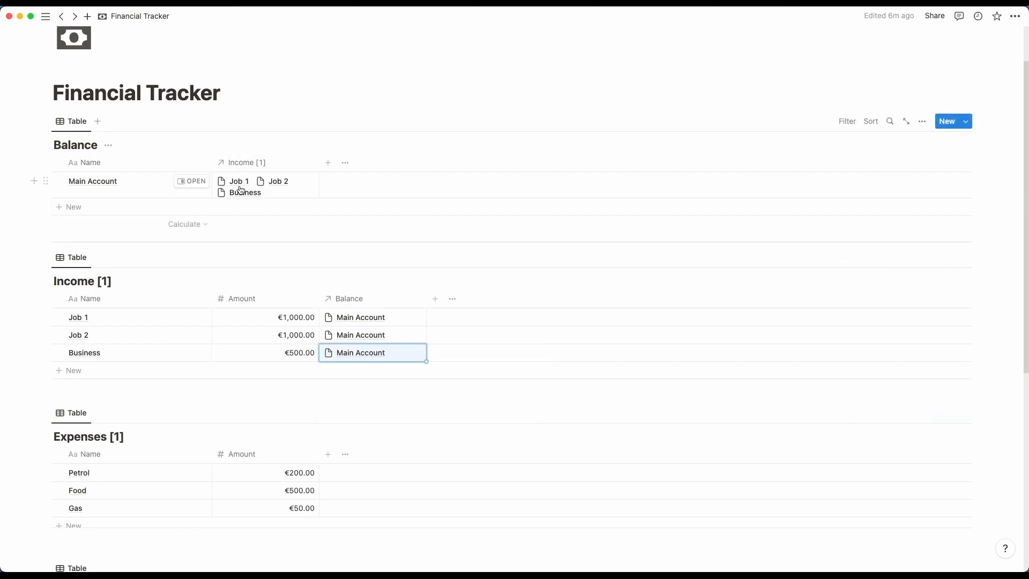
- Add a two-way Relation property to the Balance table related to Expenses [1], also showing it on Expenses [1]
scroll(363, 305, down, 1)
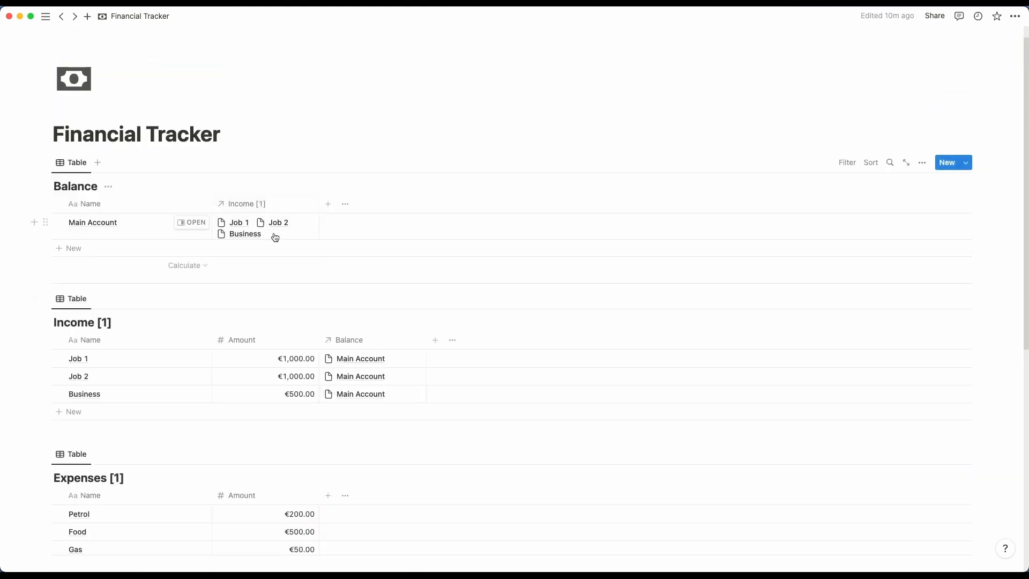
click(330, 205)
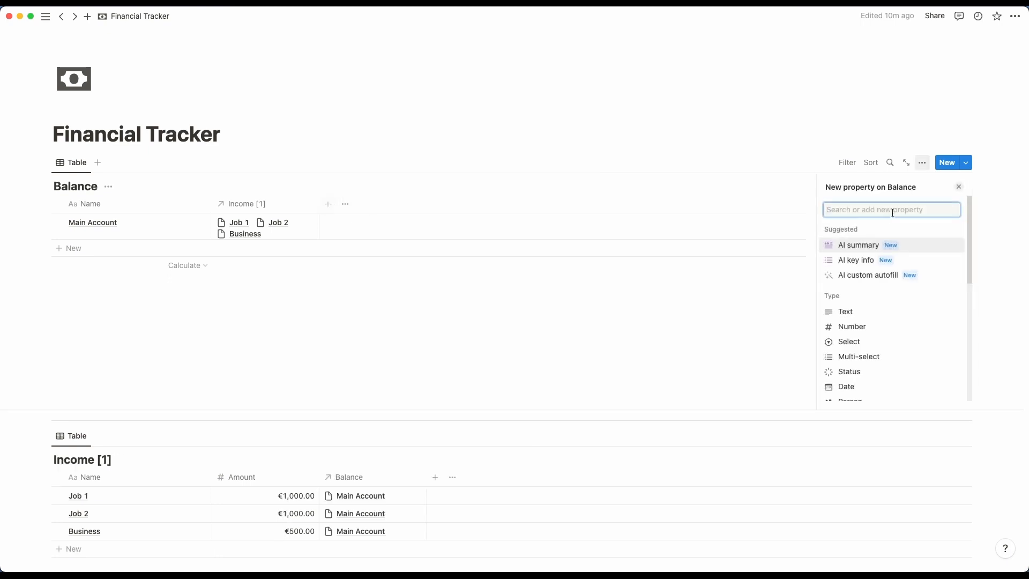
text(re)
click(890, 247)
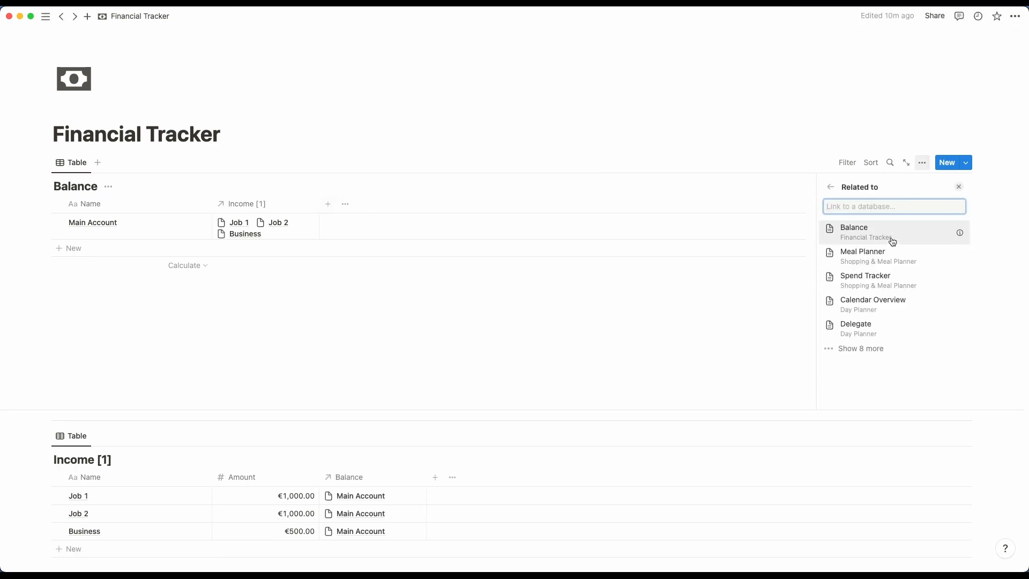
text(ex)
click(885, 231)
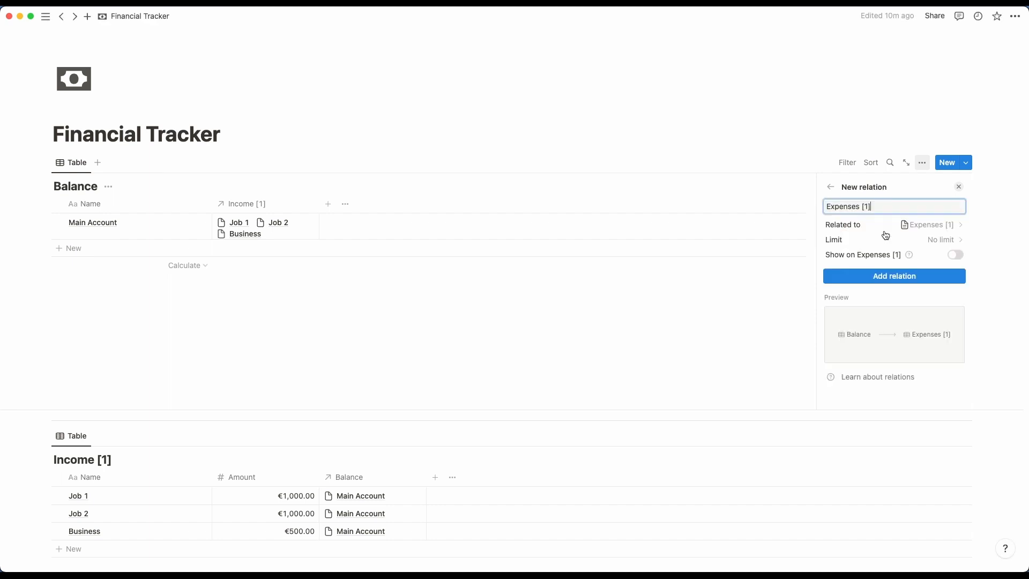
click(954, 255)
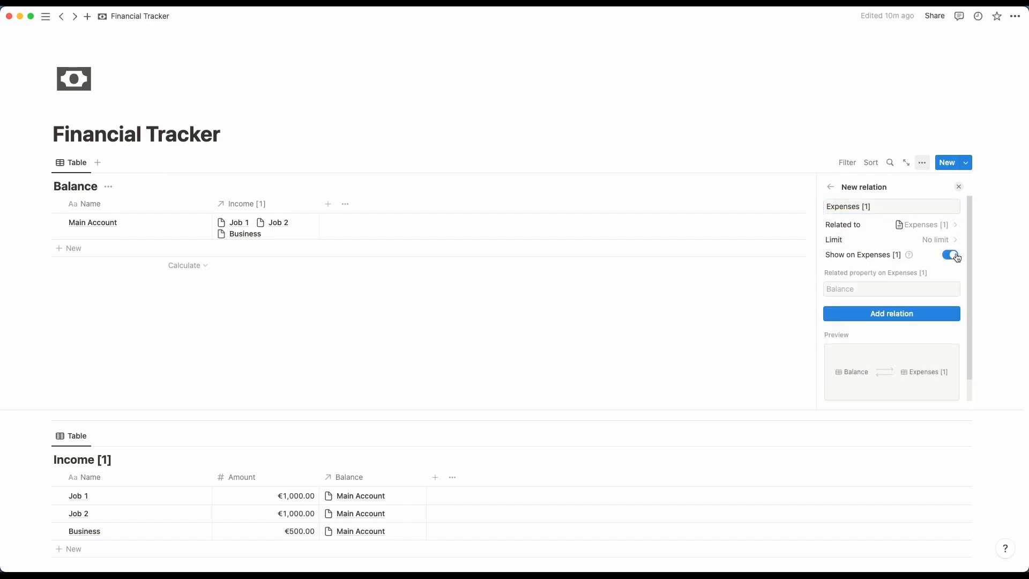
click(902, 314)
click(511, 318)
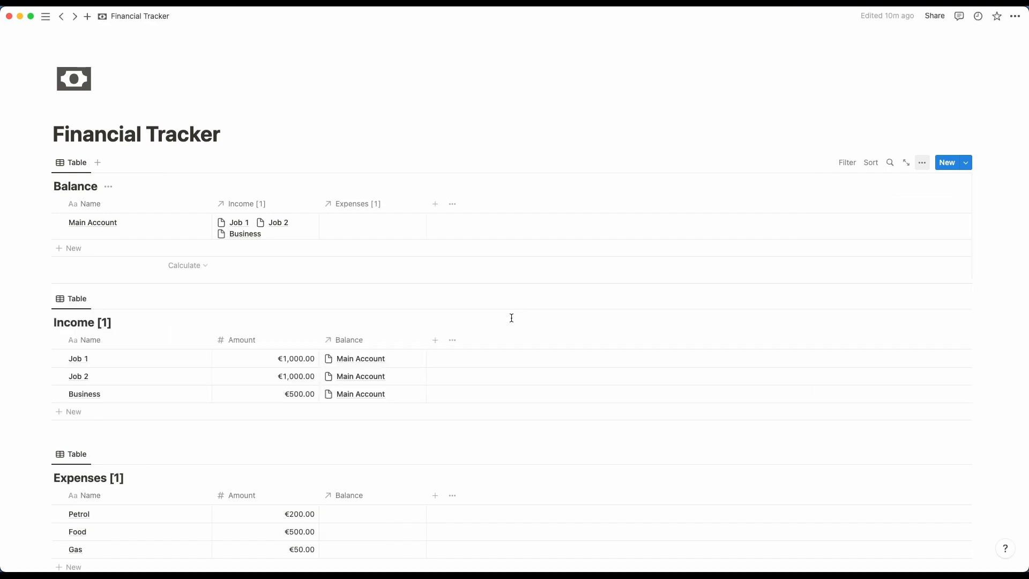
- Link the Petrol, Food and Gas expenses to Main Account through their Balance relation
scroll(510, 301, down, 3)
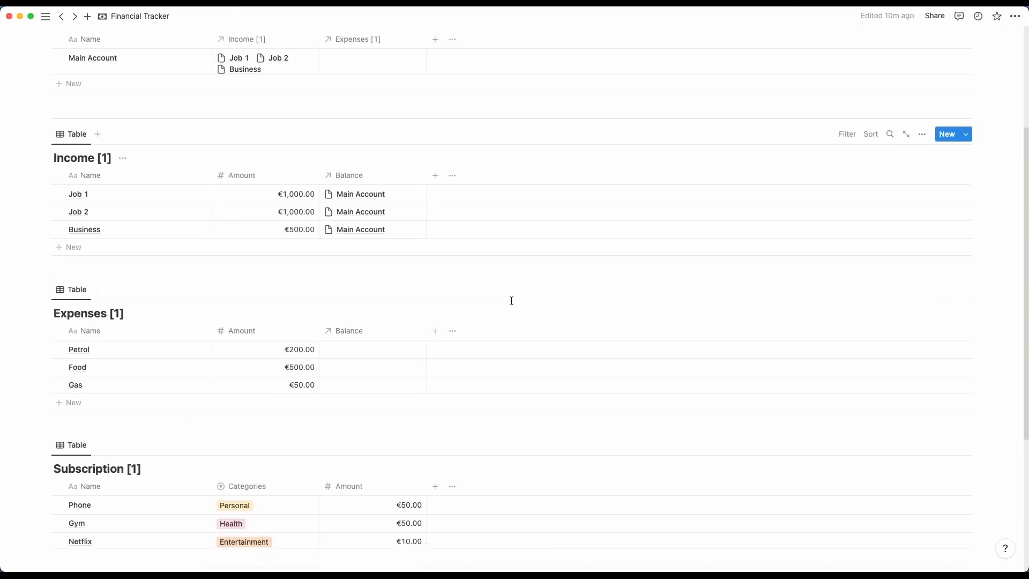
click(380, 357)
click(368, 384)
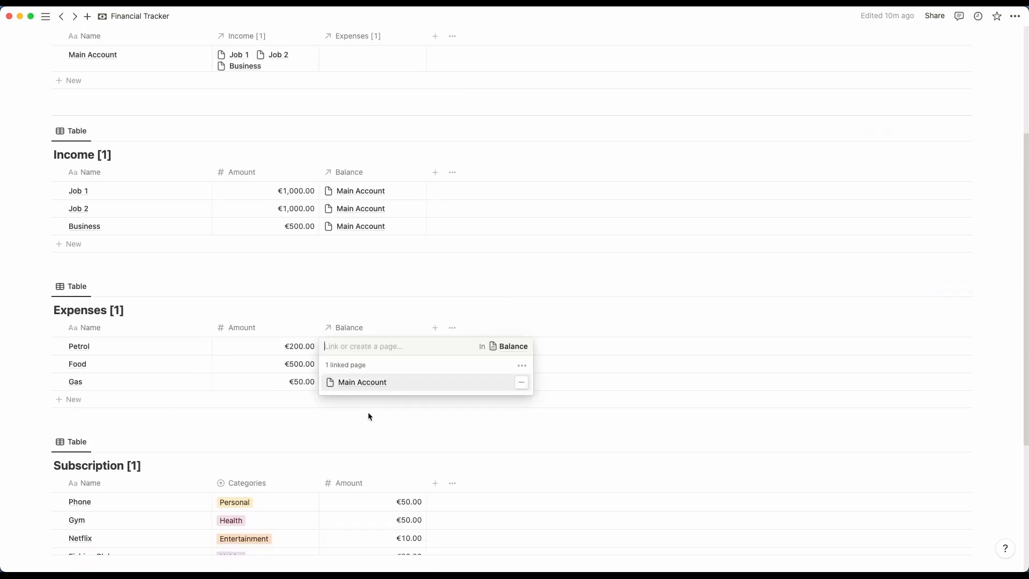
key(Escape)
click(360, 370)
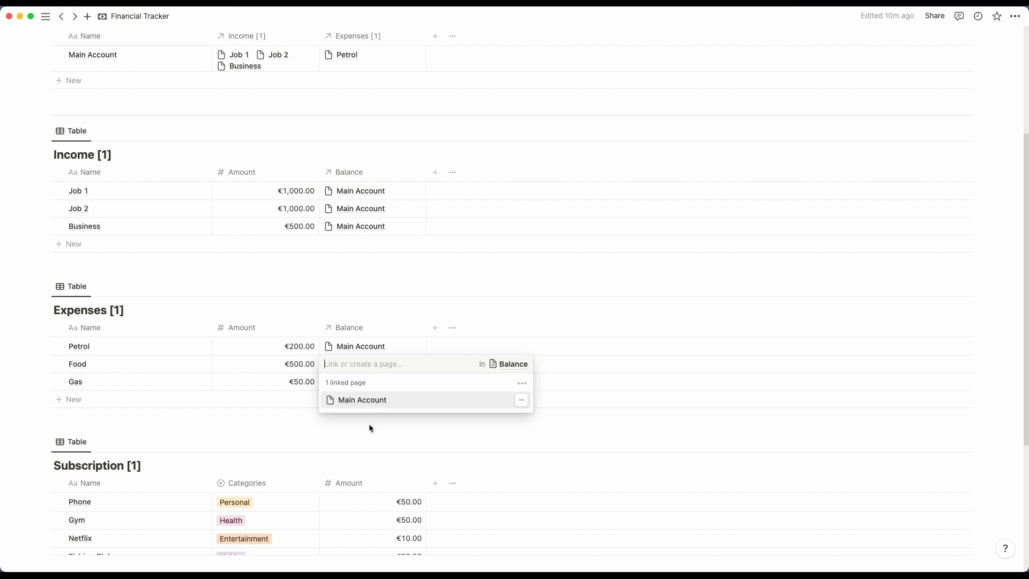
key(Escape)
click(364, 383)
click(371, 418)
key(Escape)
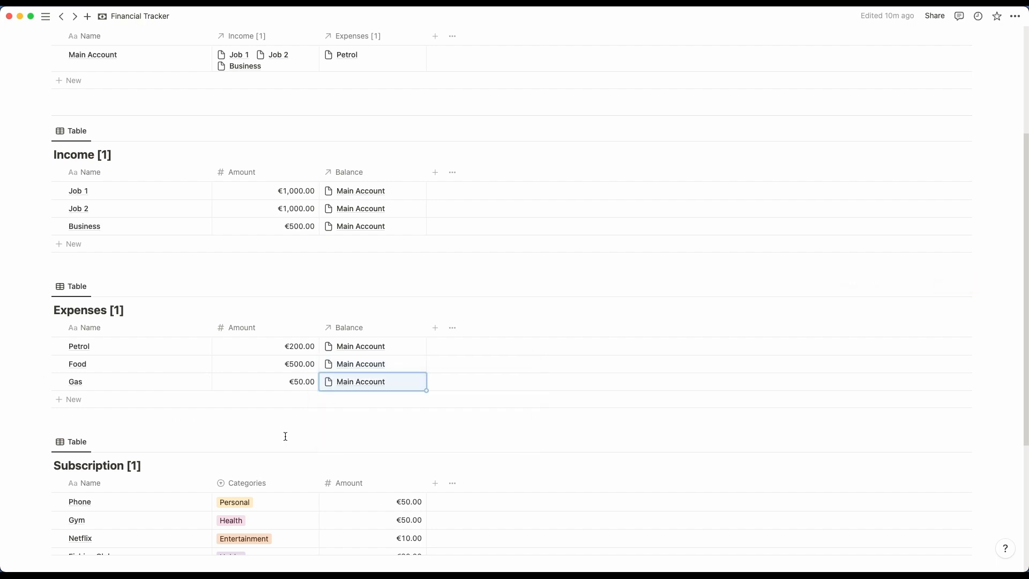
click(291, 428)
- Add a two-way Relation property to the Balance table related to Subscription [1], also showing it on Subscription [1]
scroll(317, 421, up, 5)
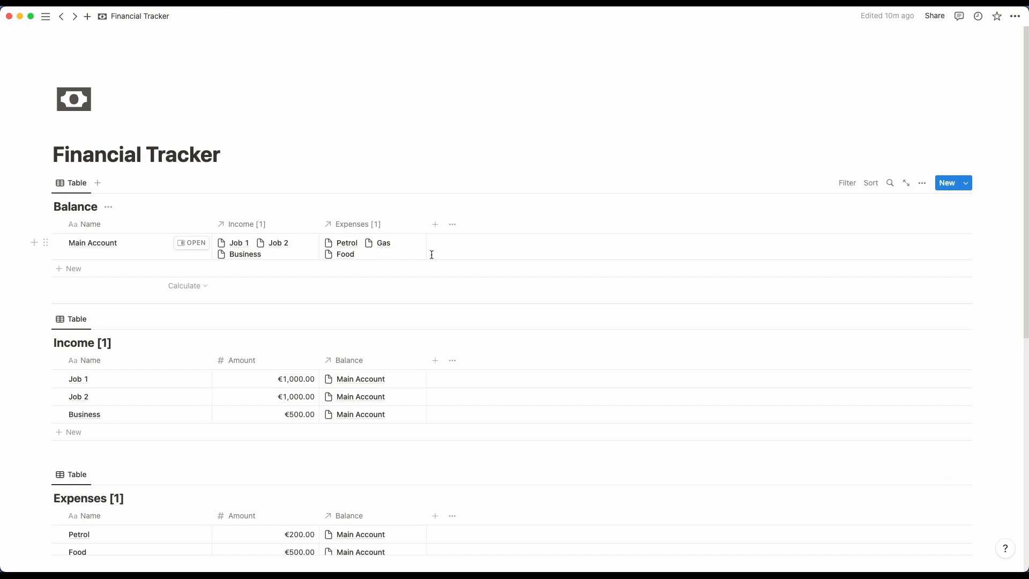
click(435, 224)
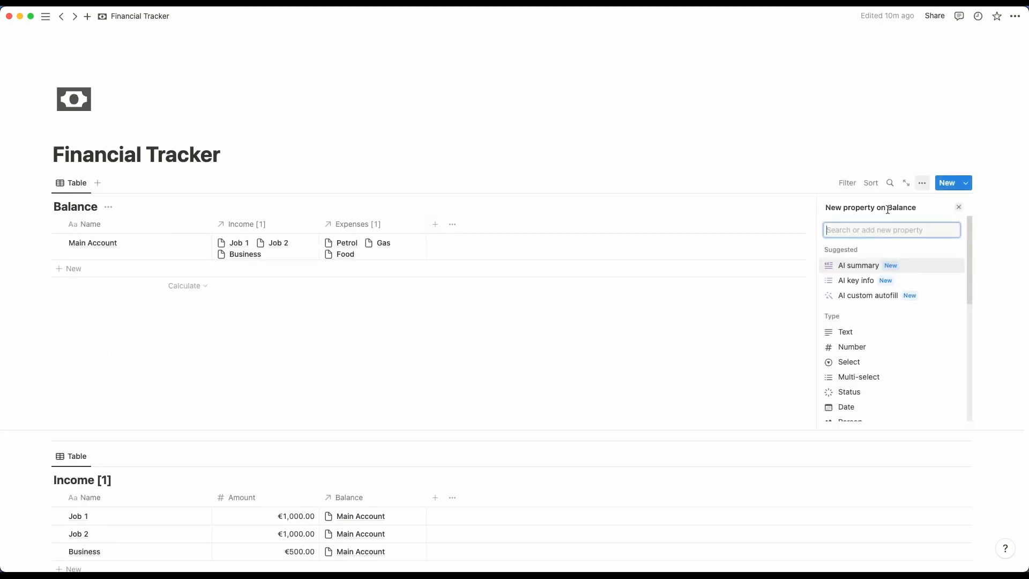
text(r)
click(857, 360)
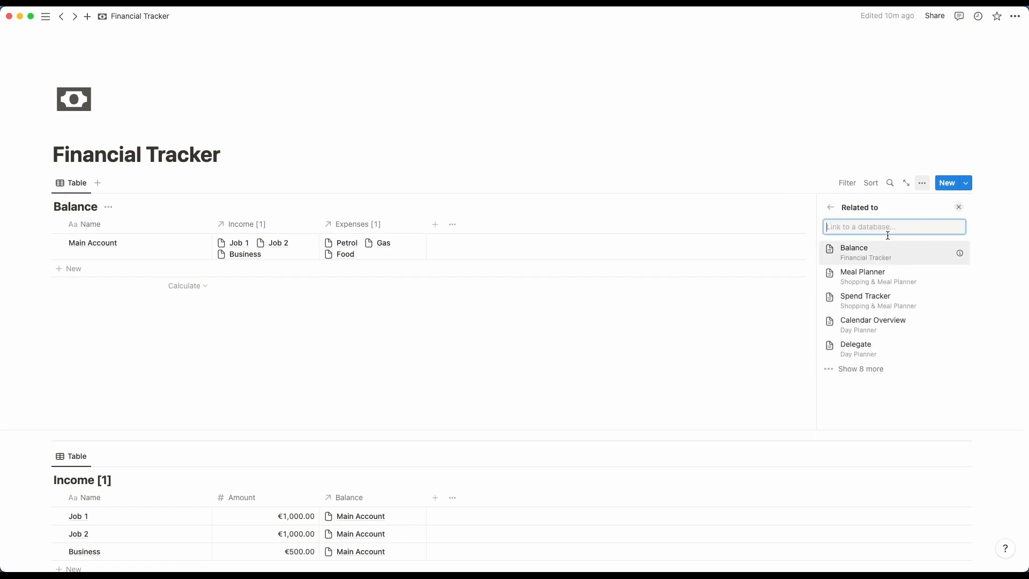
text(sub)
click(868, 248)
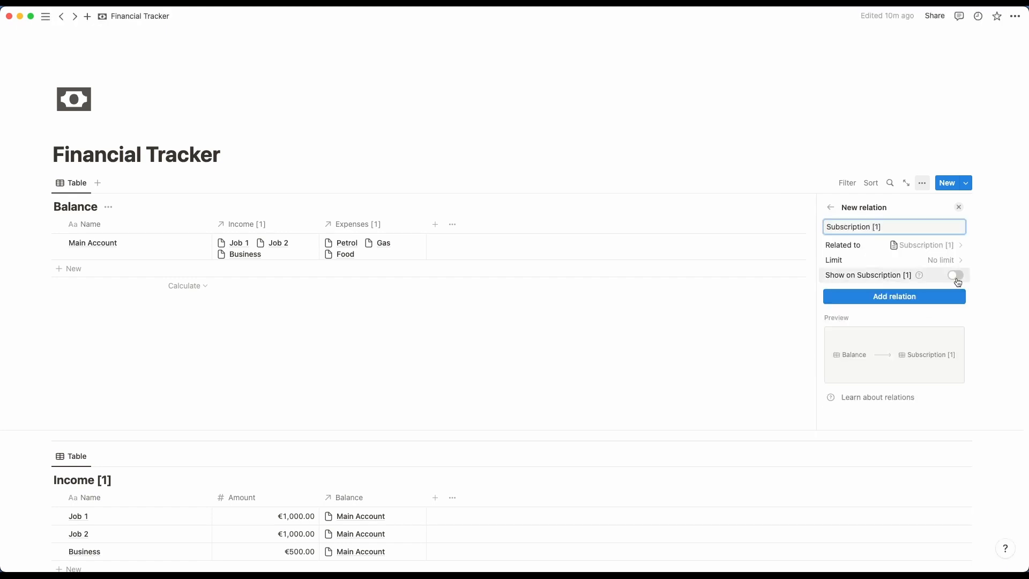
click(920, 334)
- Link the Phone, Gym, Netflix and Fishing Club subscriptions to Main Account through their Balance relation
scroll(536, 359, down, 9)
click(459, 351)
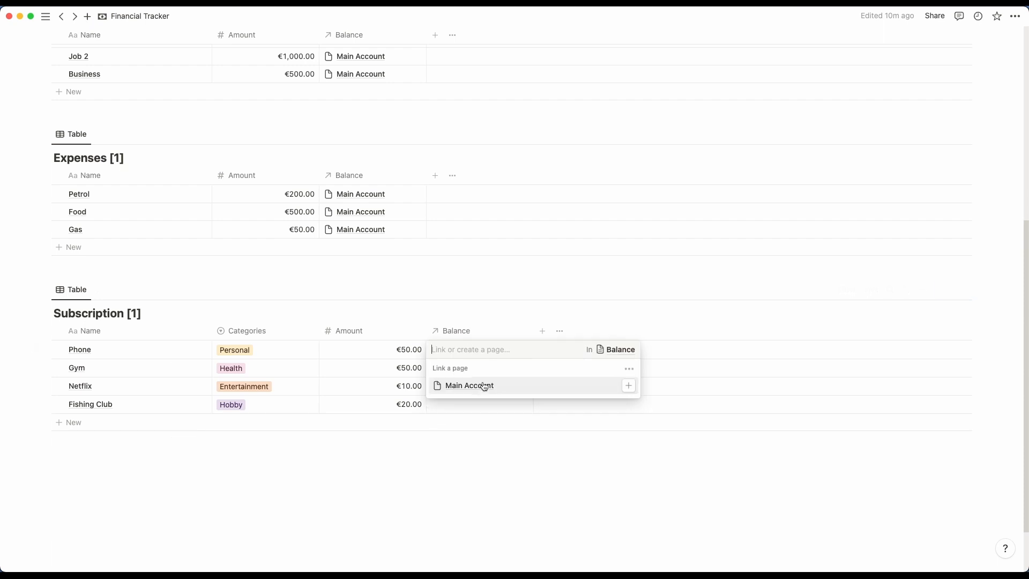
click(482, 383)
click(461, 374)
click(469, 405)
click(466, 386)
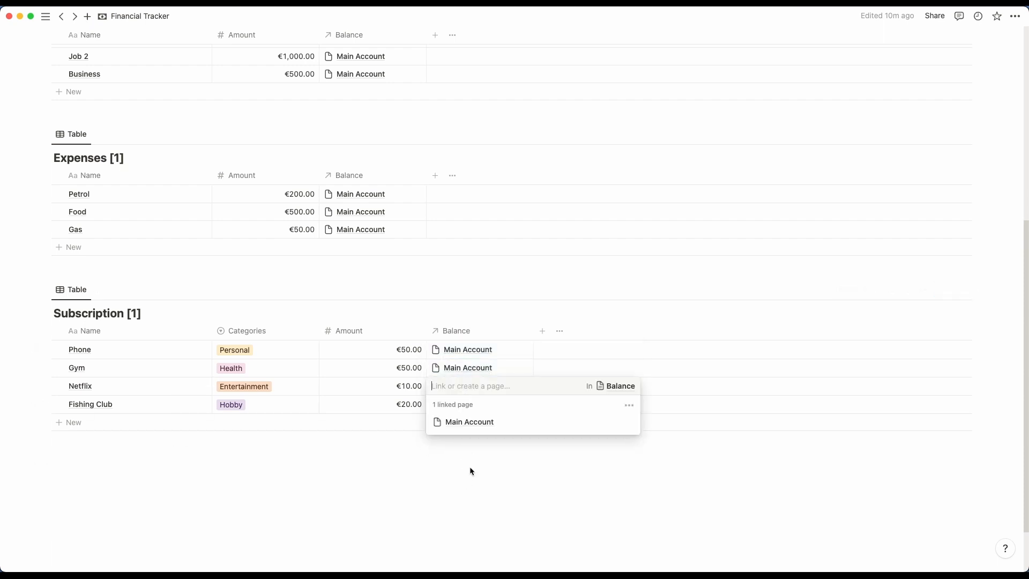
click(472, 422)
click(474, 404)
click(469, 439)
- Add a Rollup property to the Balance table based on the Income [1] relation
scroll(586, 277, up, 10)
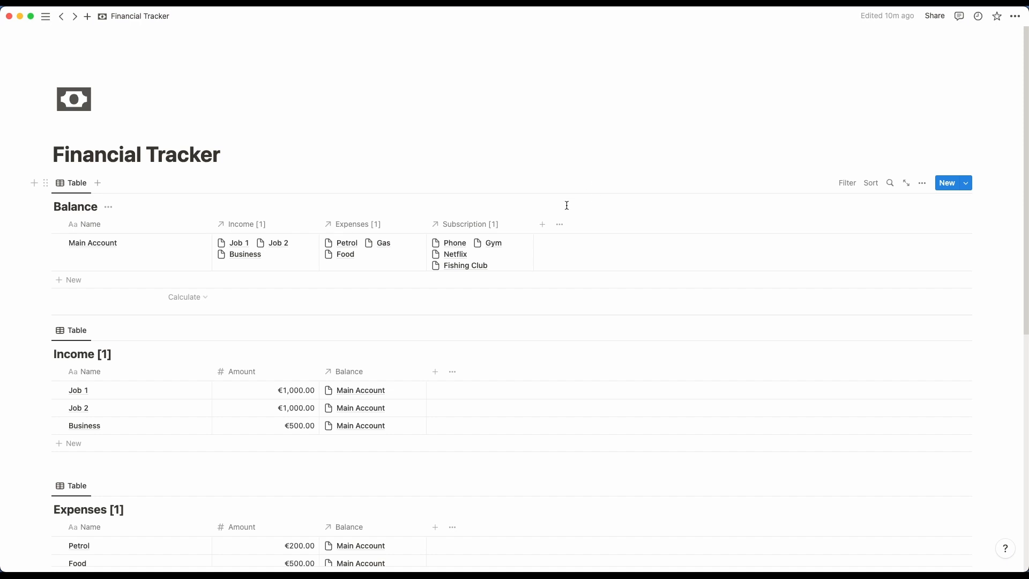
click(542, 224)
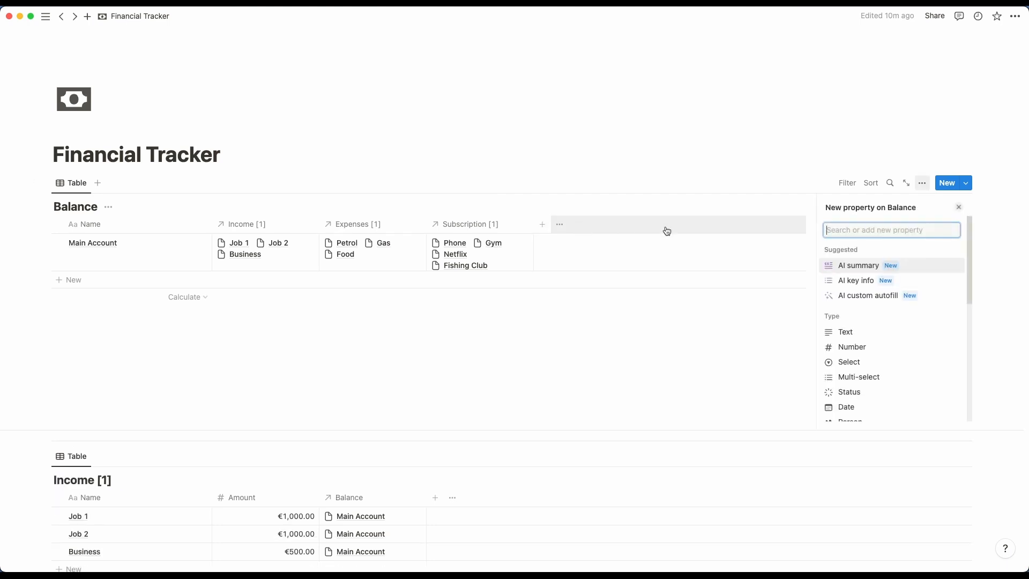
text(re)
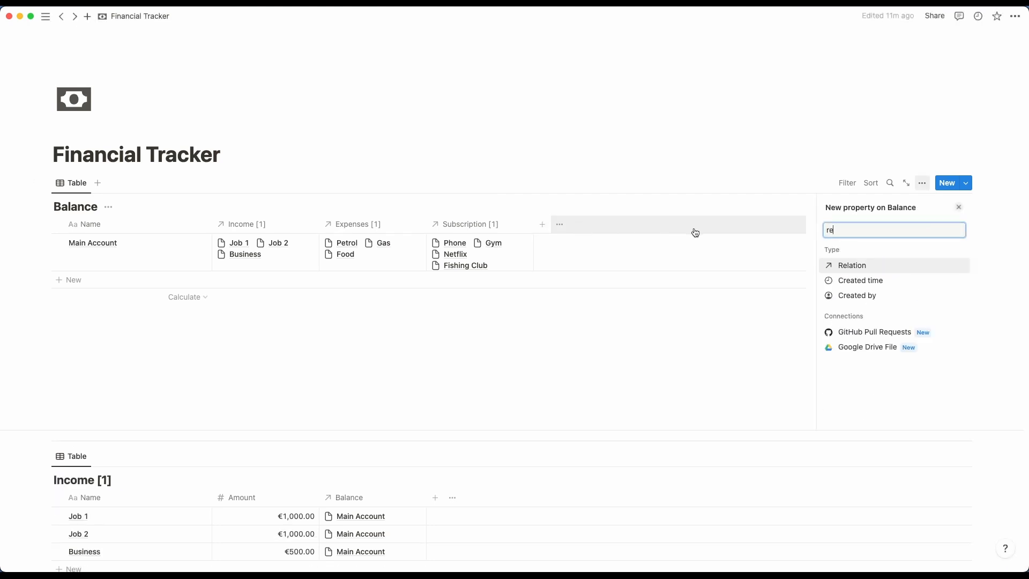
key(BackSpace)
text(o)
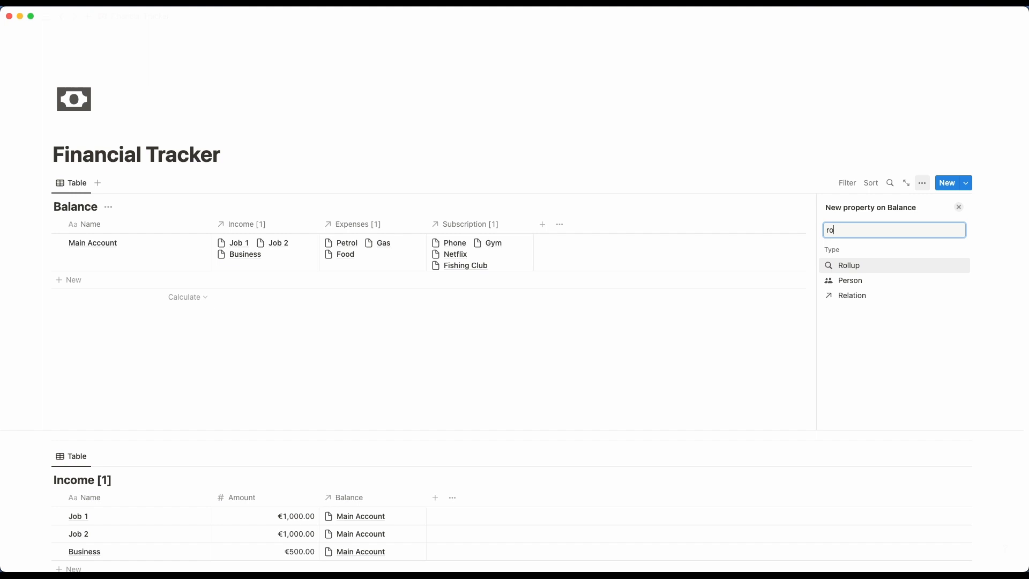
click(855, 266)
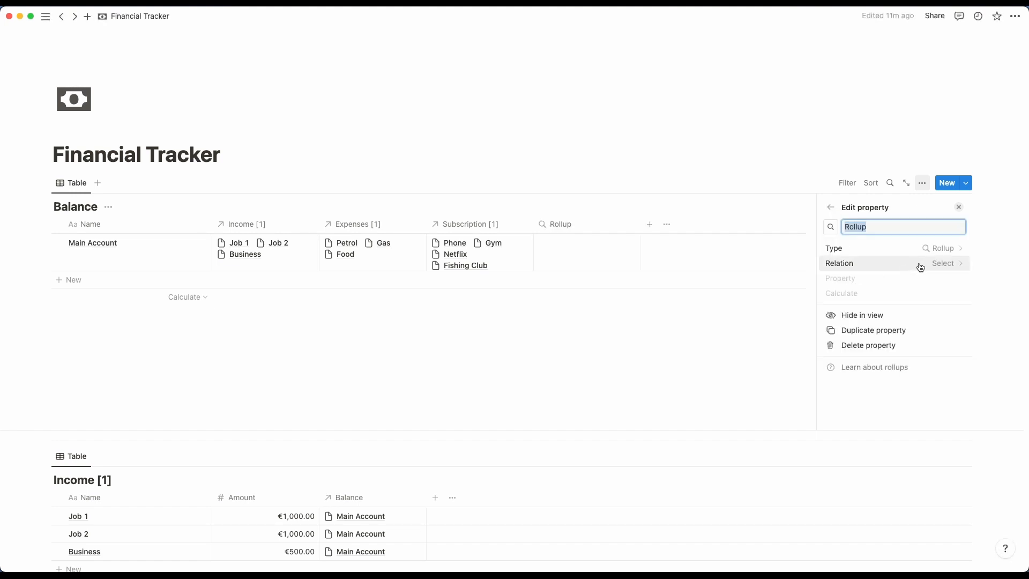
click(921, 264)
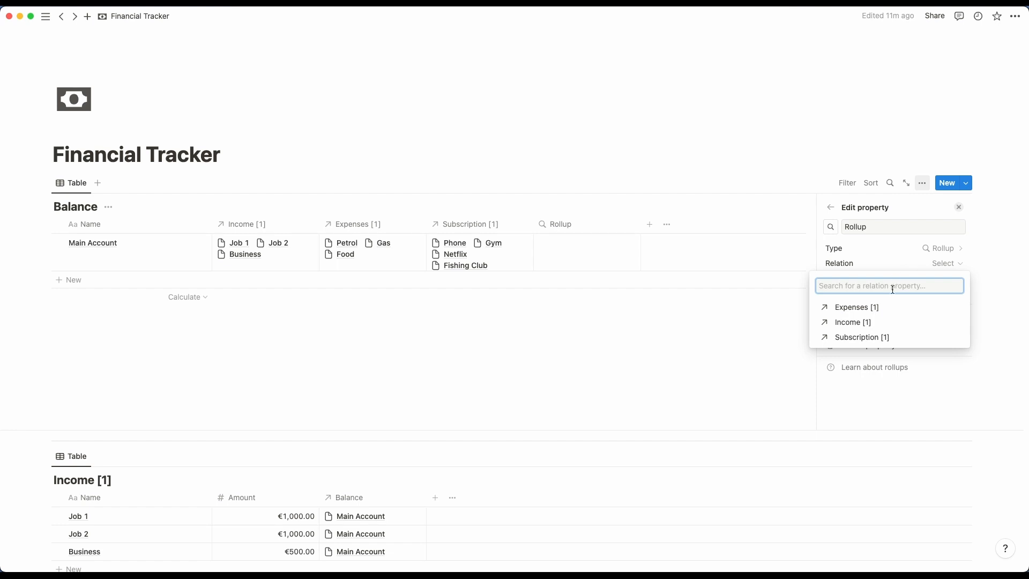
click(882, 322)
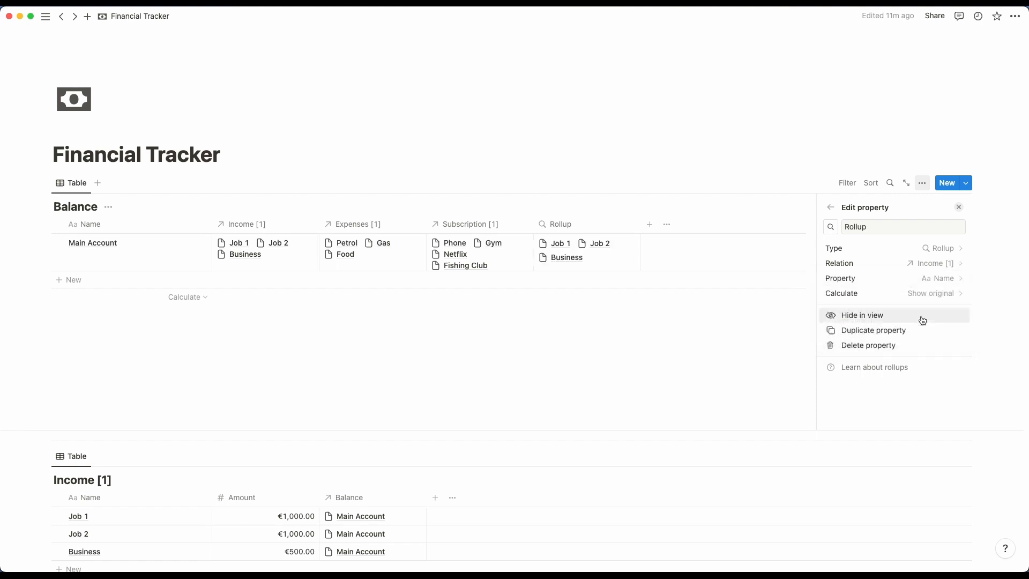
- Set the income rollup to use the Amount property and calculate its Sum
click(945, 279)
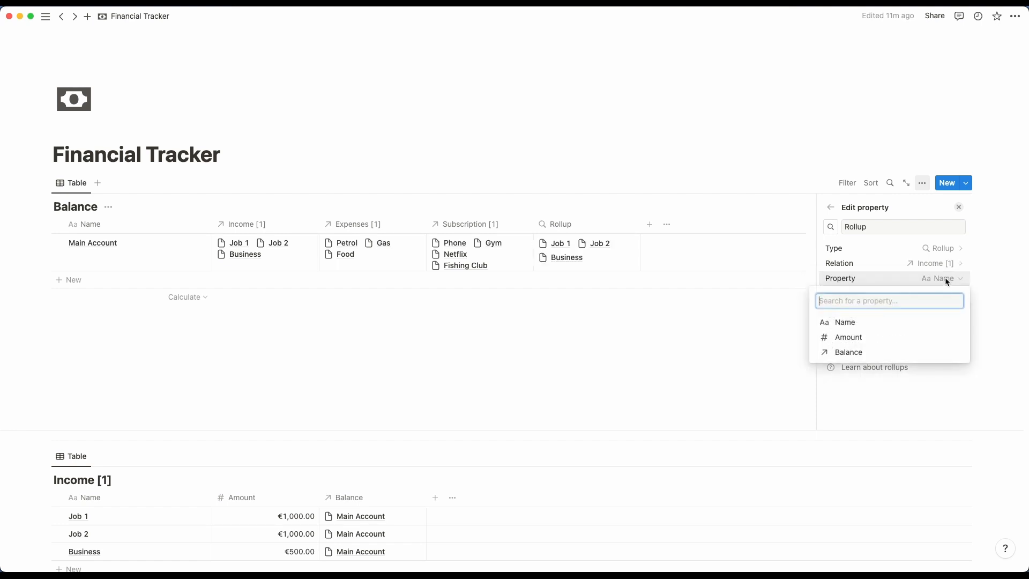
click(875, 337)
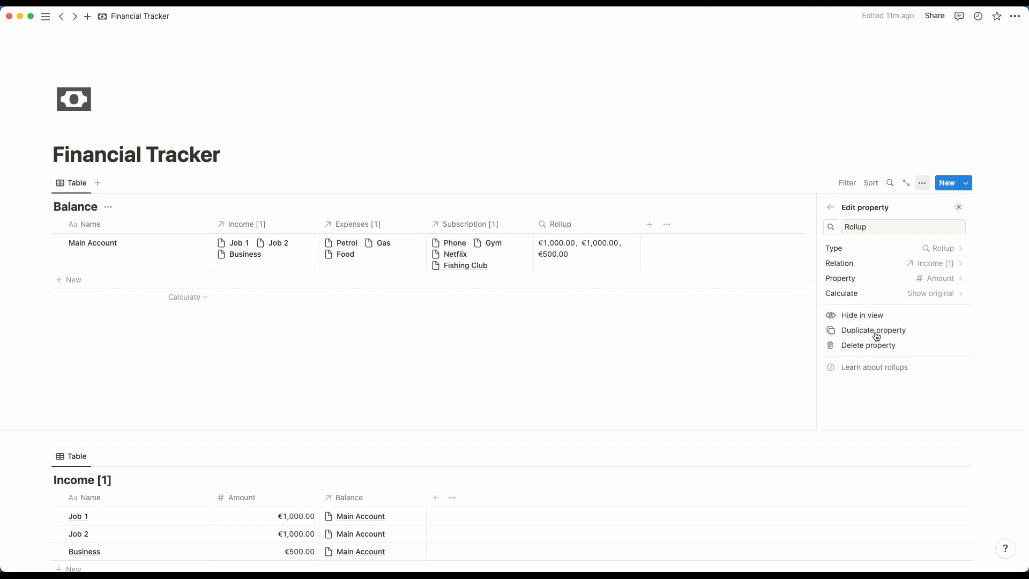
click(927, 292)
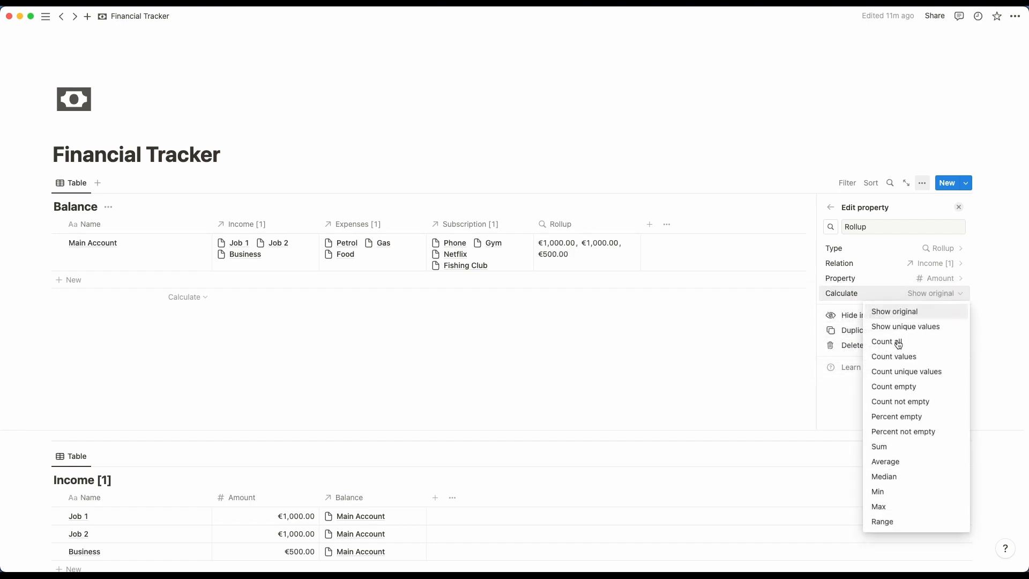
click(908, 446)
- Rename the rollup property as Total Income and narrow its column in the Balance table
double_click(848, 228)
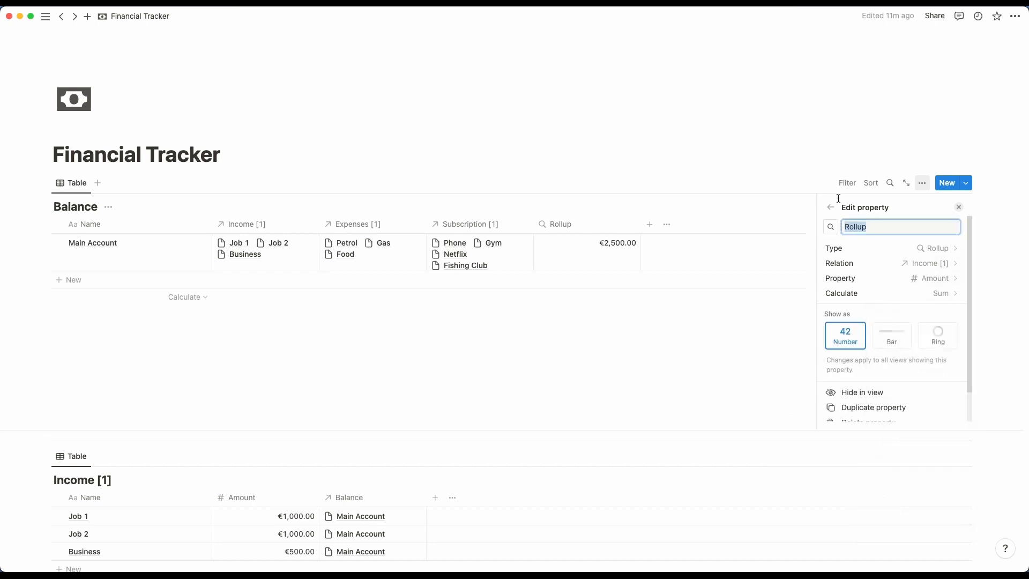
text(Total Income)
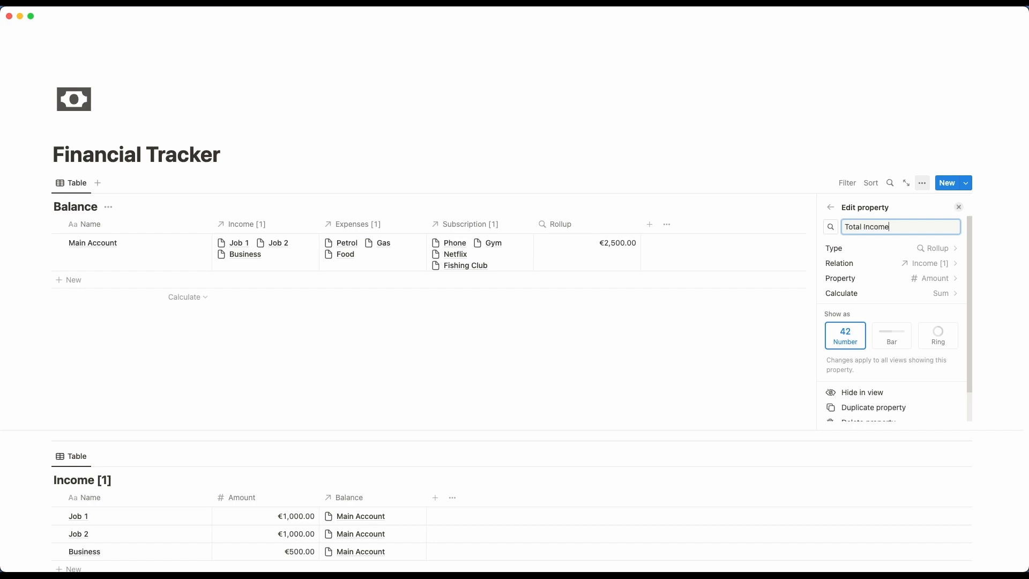
click(715, 334)
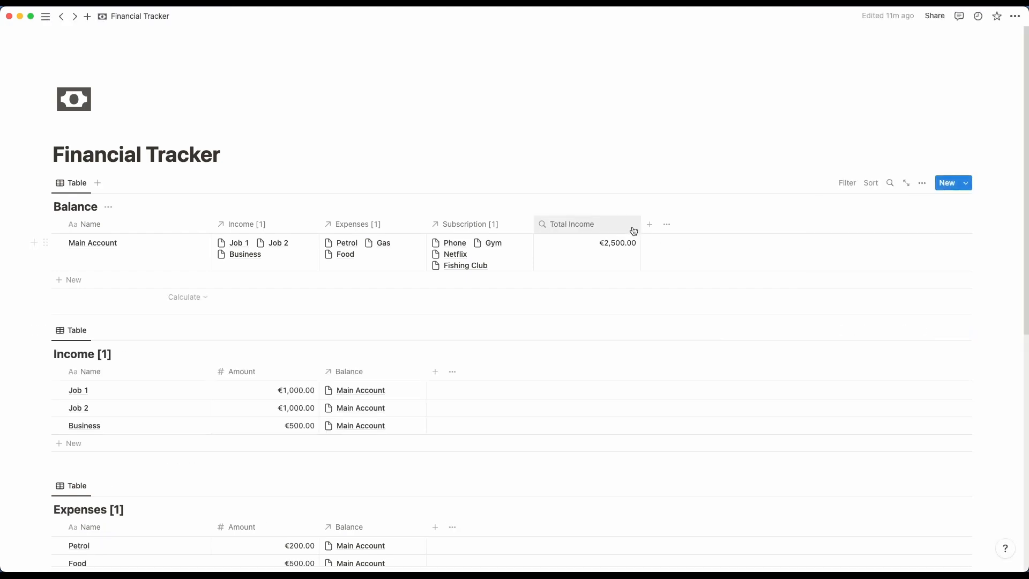
drag(641, 223, 602, 223)
- Add another Rollup property to the Balance table based on the Expenses [1] relation
click(610, 224)
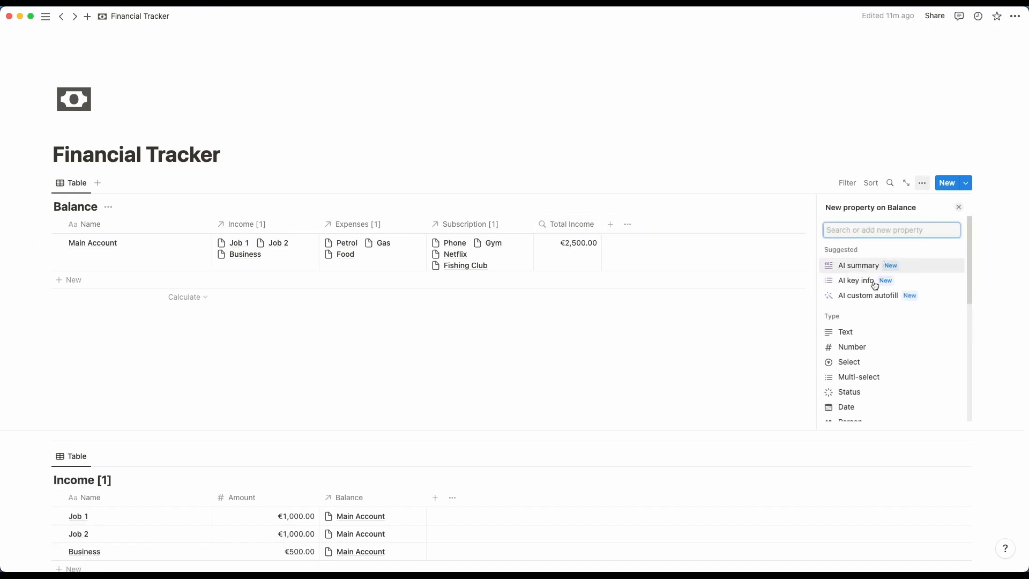
text(ro)
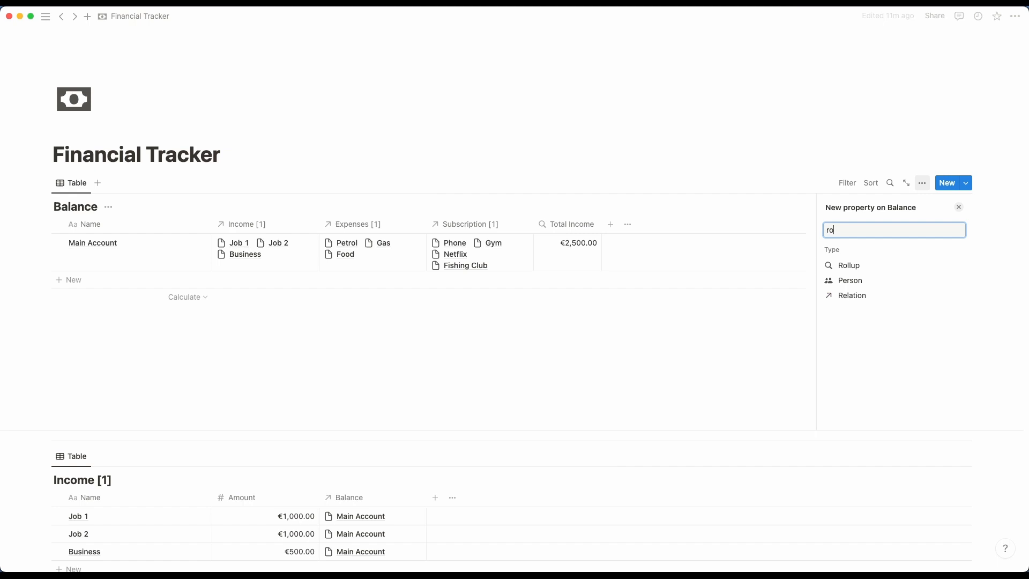
click(868, 265)
click(893, 265)
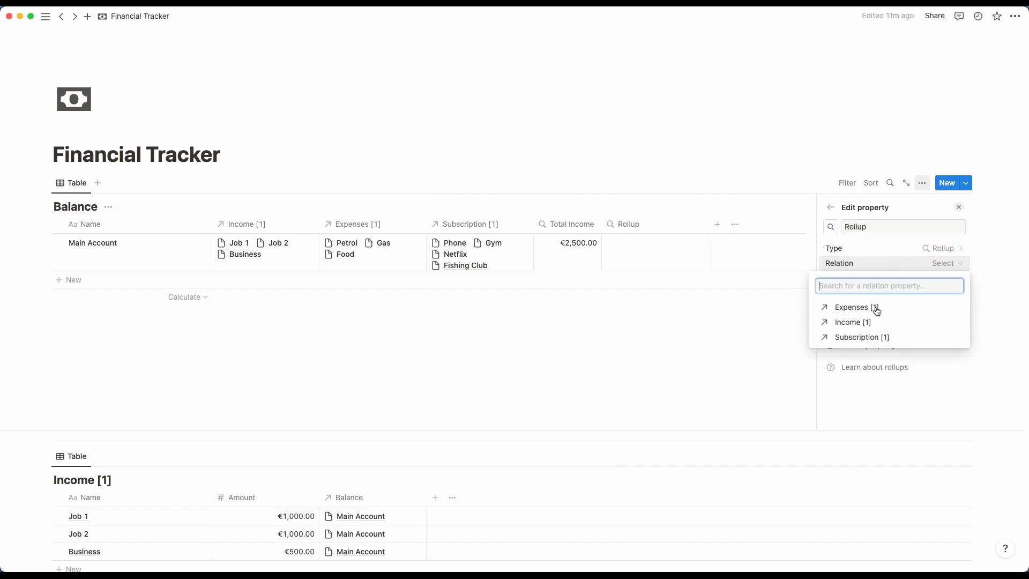
click(863, 307)
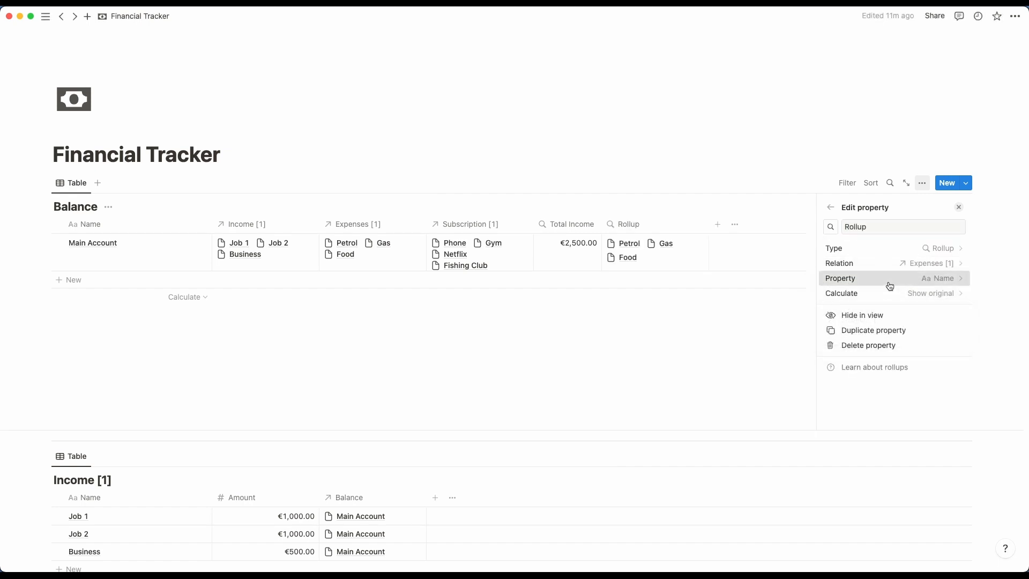
- Set the expenses rollup to use the Amount property and calculate its Sum
click(890, 279)
click(867, 338)
click(911, 293)
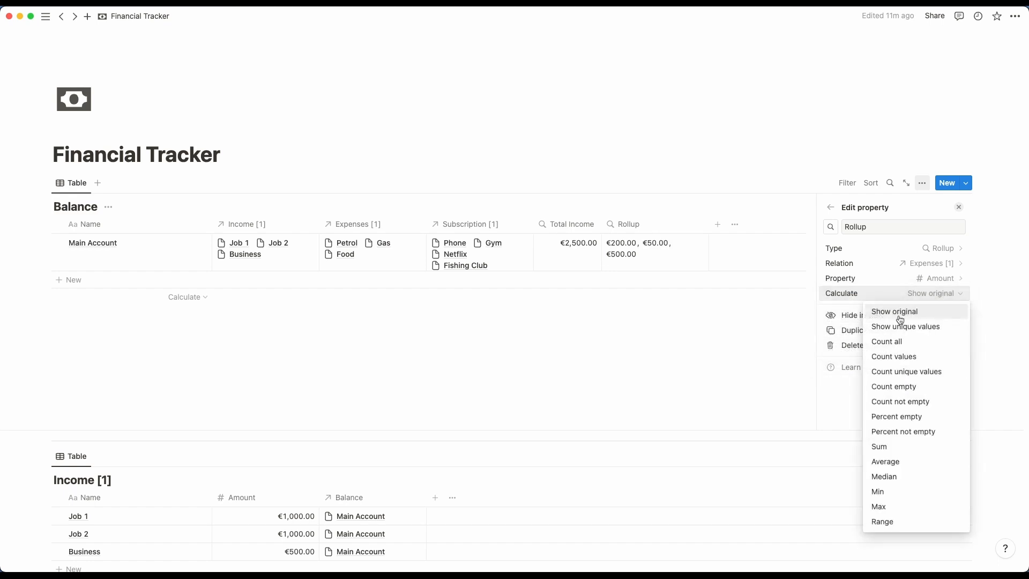
click(900, 454)
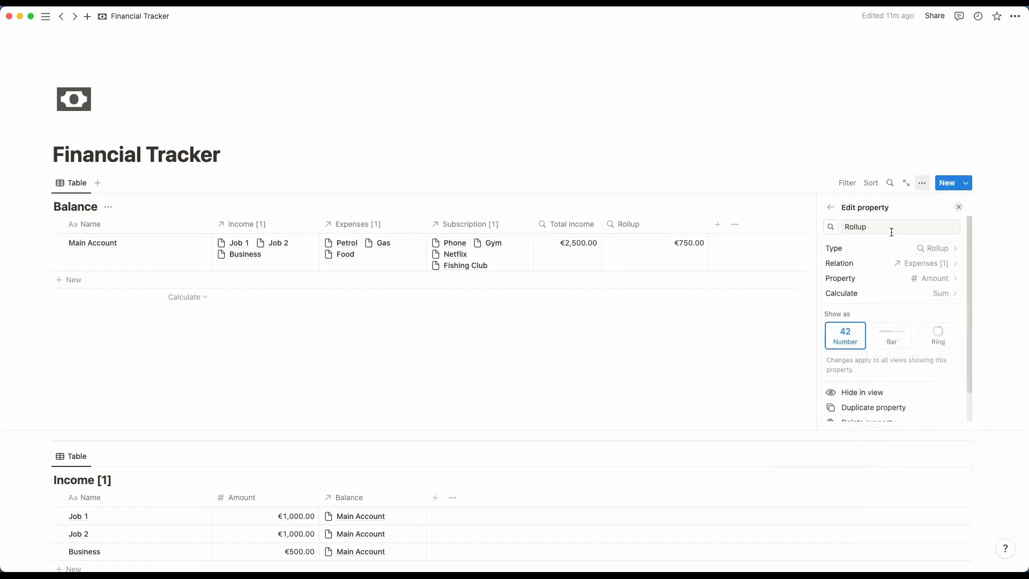
- Rename the expenses rollup as Total Expenses and narrow its column in the Balance table
text(Total)
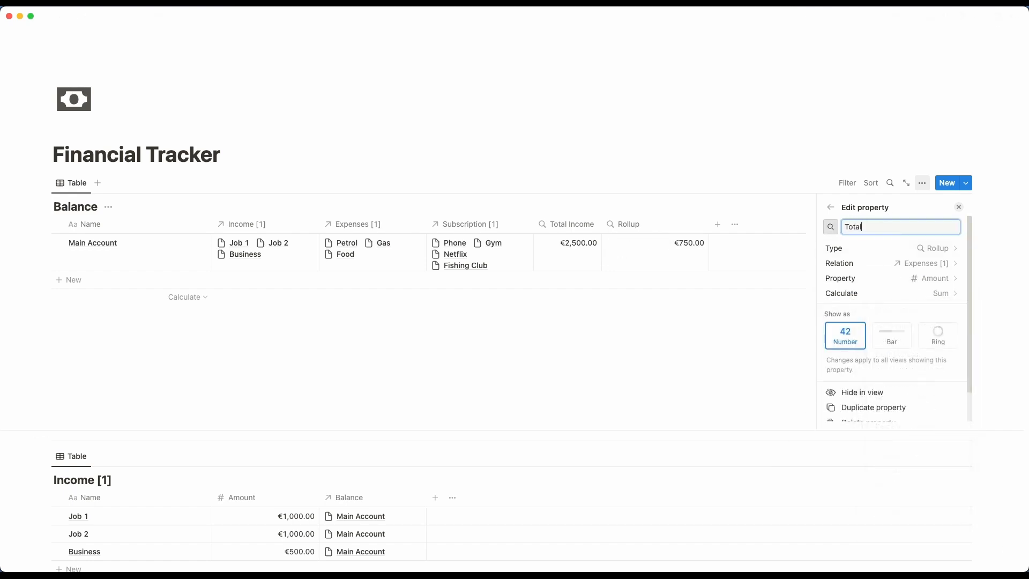
text( Expenses)
click(717, 295)
drag(708, 224, 677, 224)
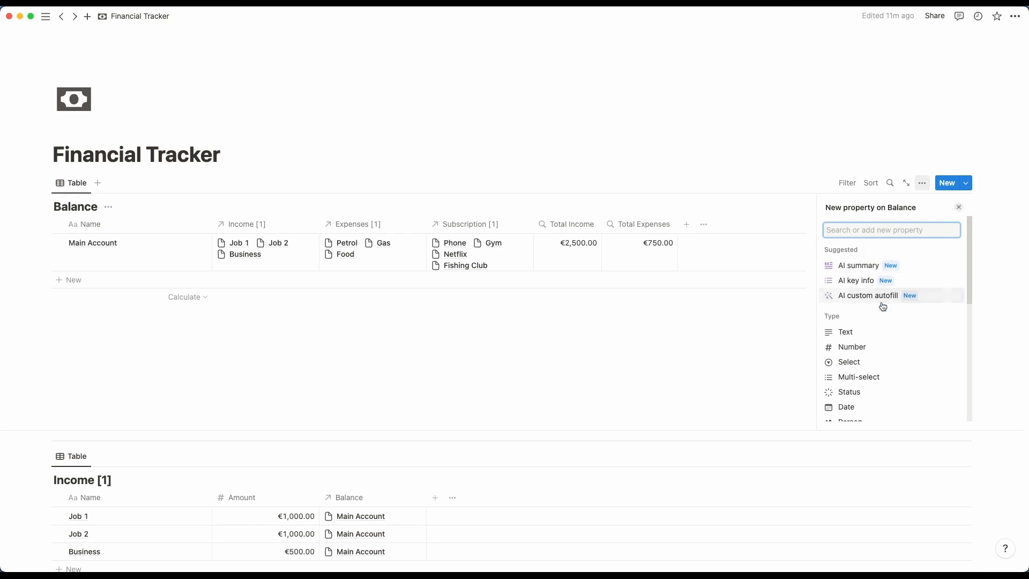
- Add a third Rollup property to the Balance table based on the Subscription [1] relation
text(ro)
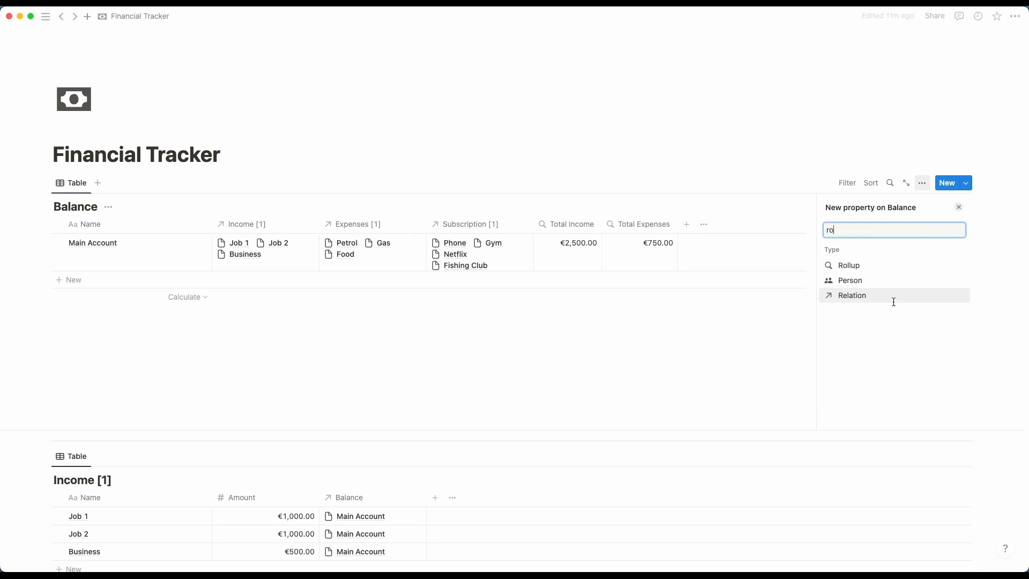
click(873, 265)
click(941, 263)
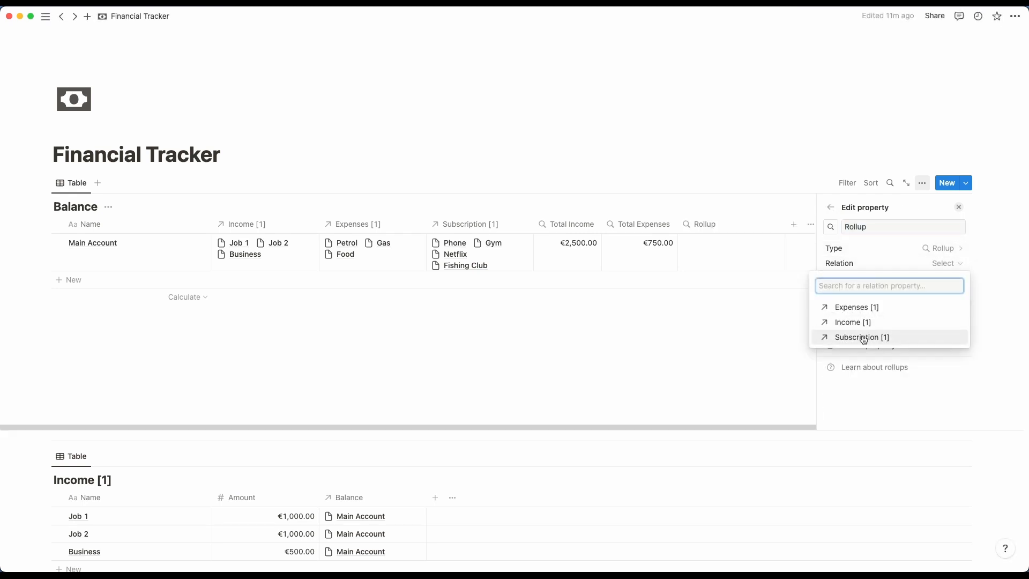
click(862, 336)
- Set the subscription rollup to use the Amount property and calculate its Sum
click(938, 279)
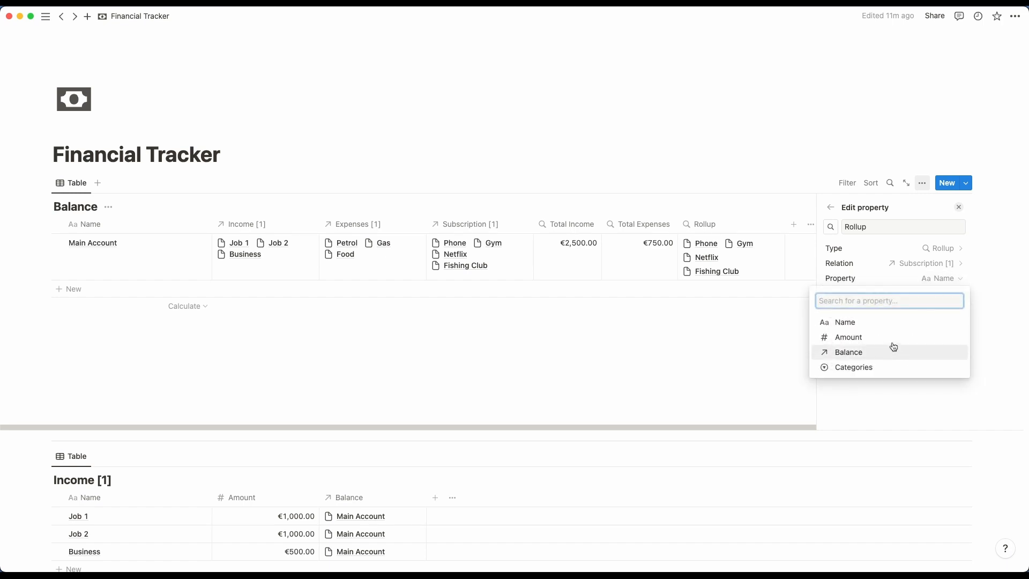
click(884, 337)
click(933, 293)
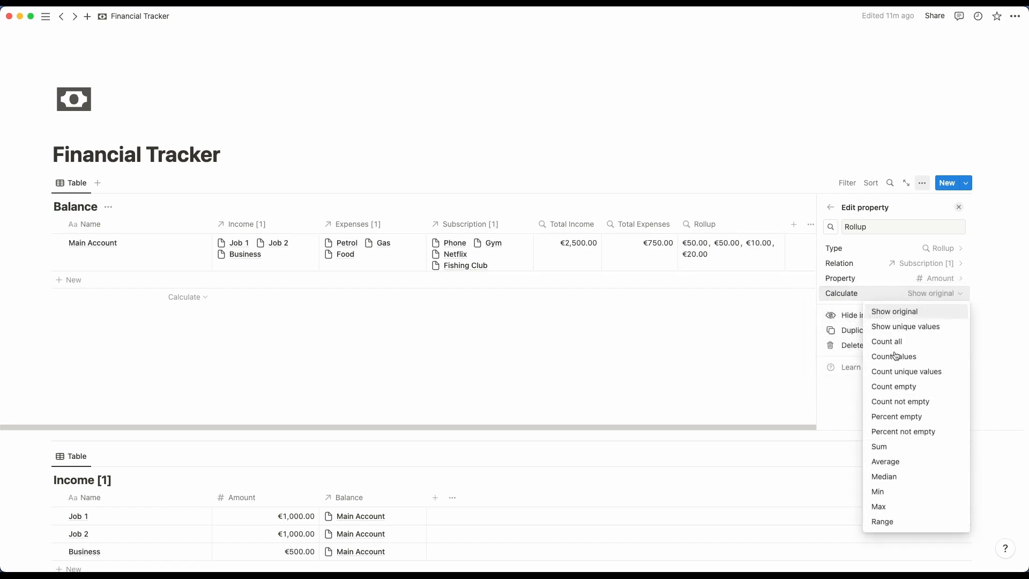
click(878, 447)
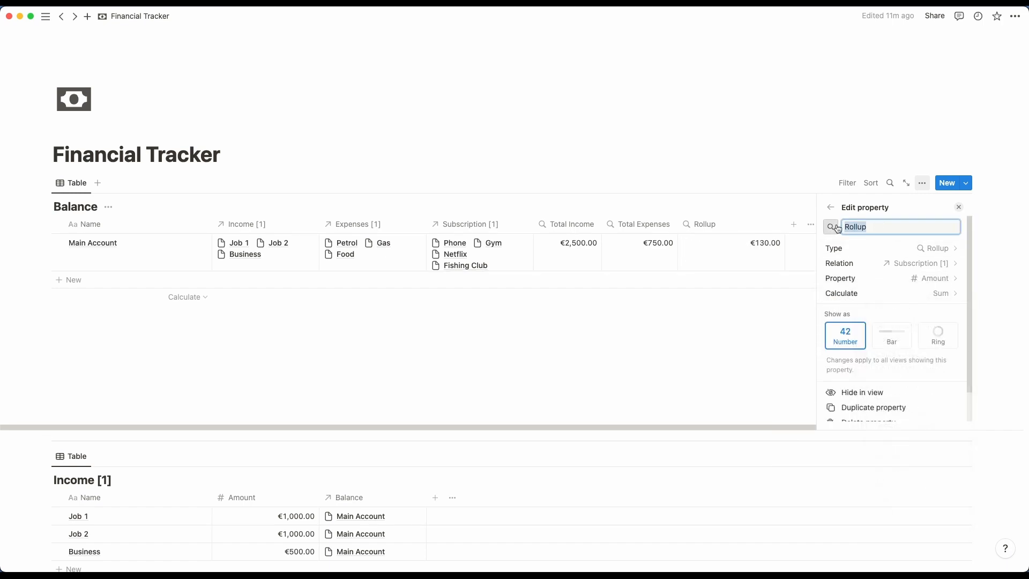
- Rename the subscription rollup as Total Subscriptions and narrow its column in the Balance table
text(Total Subscriptions)
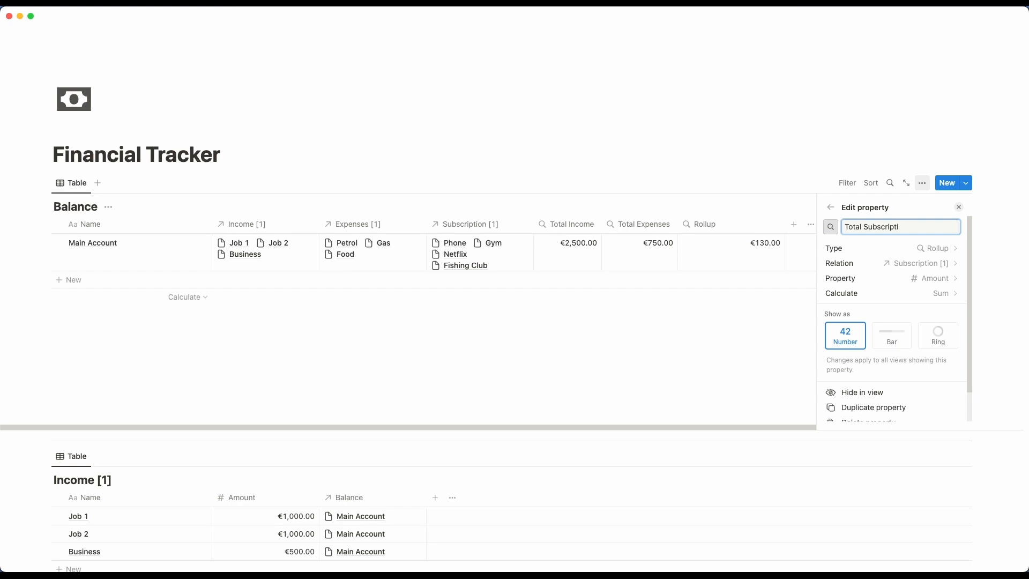
click(739, 311)
drag(784, 224, 766, 225)
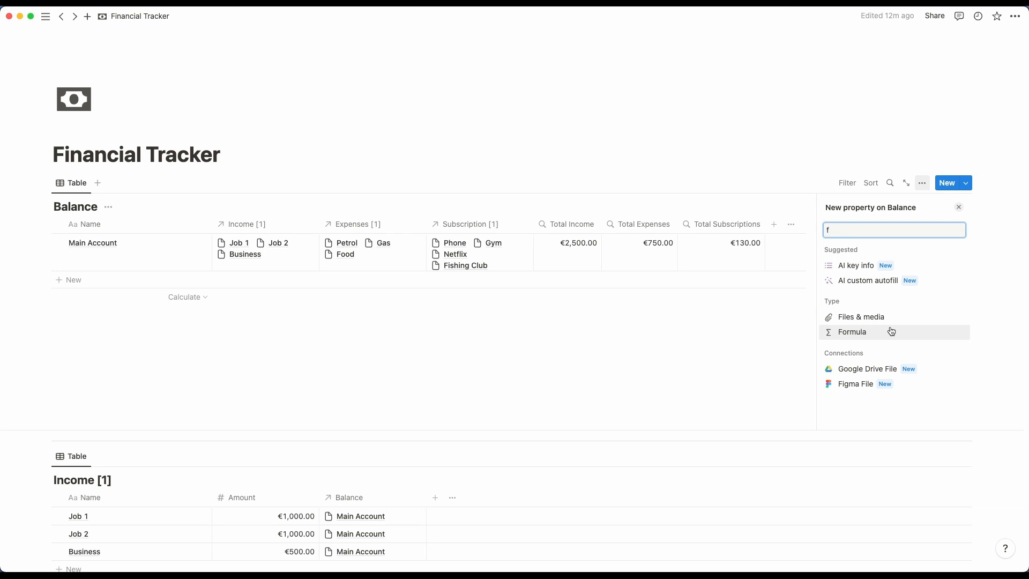
- Add a Formula property to the Balance table computing Total Income minus Total Expenses minus Total Subscriptions, with Euro as its number format
click(891, 332)
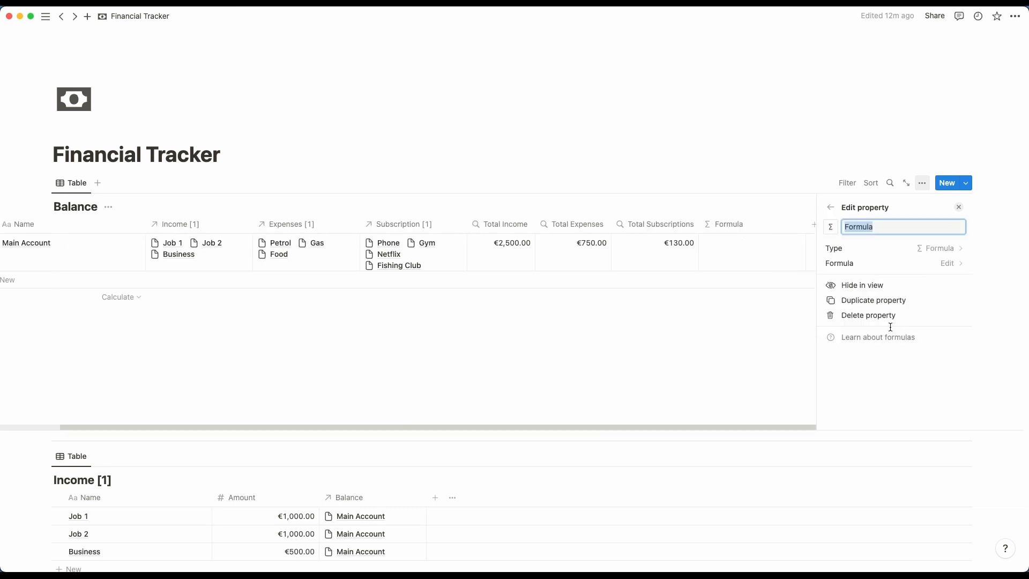
click(918, 263)
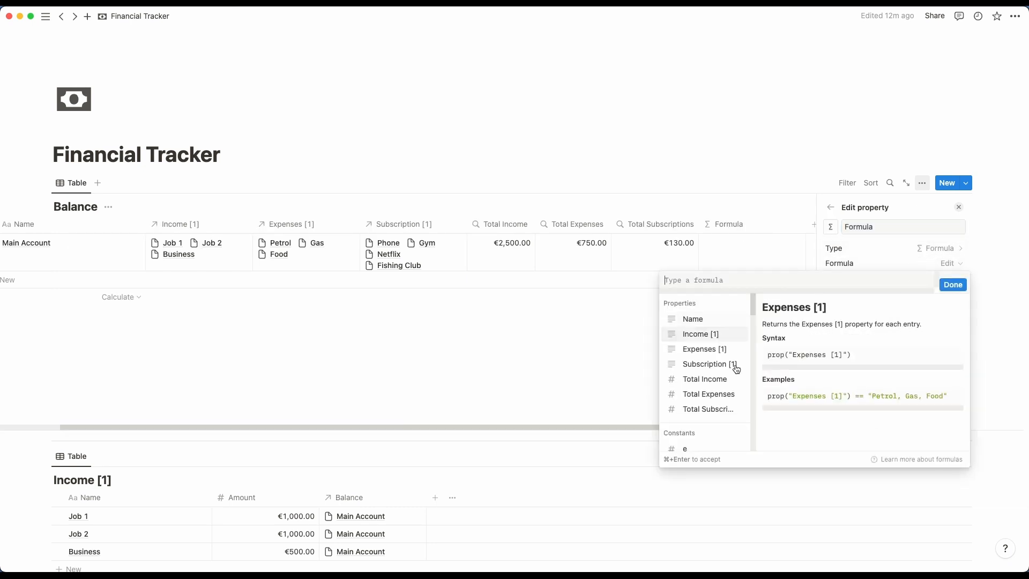
click(723, 383)
text(-)
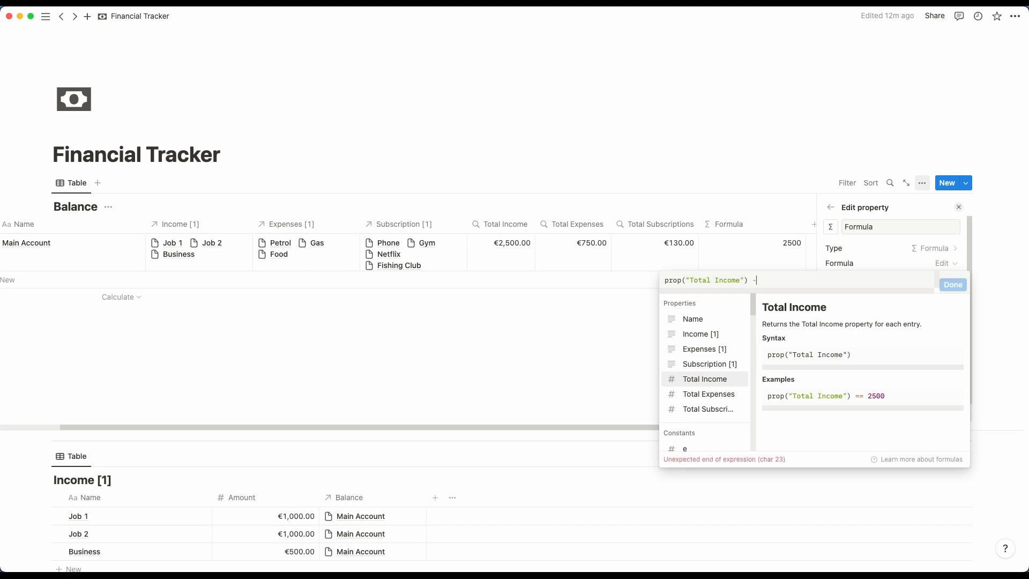
click(709, 397)
text(-)
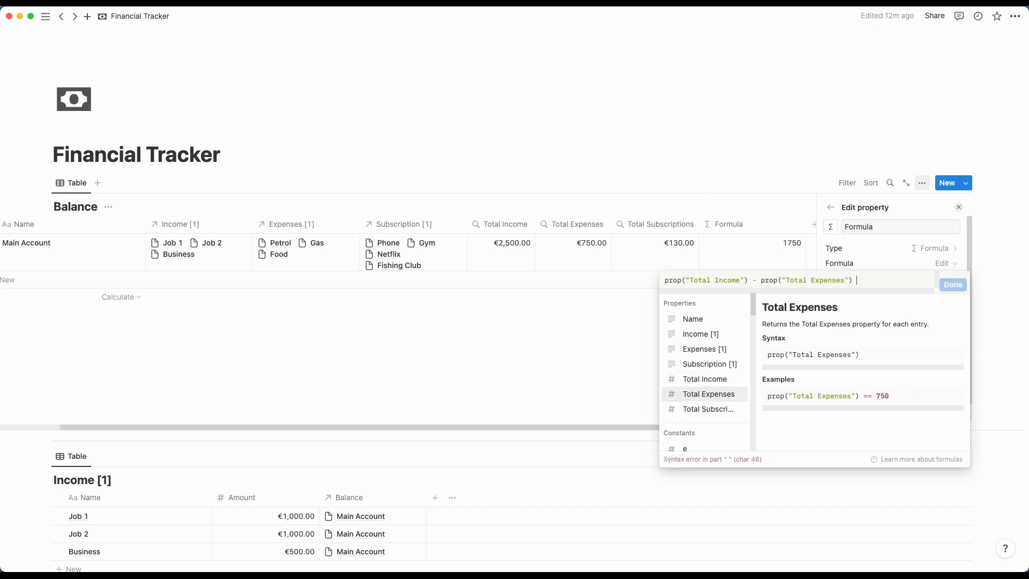
click(706, 409)
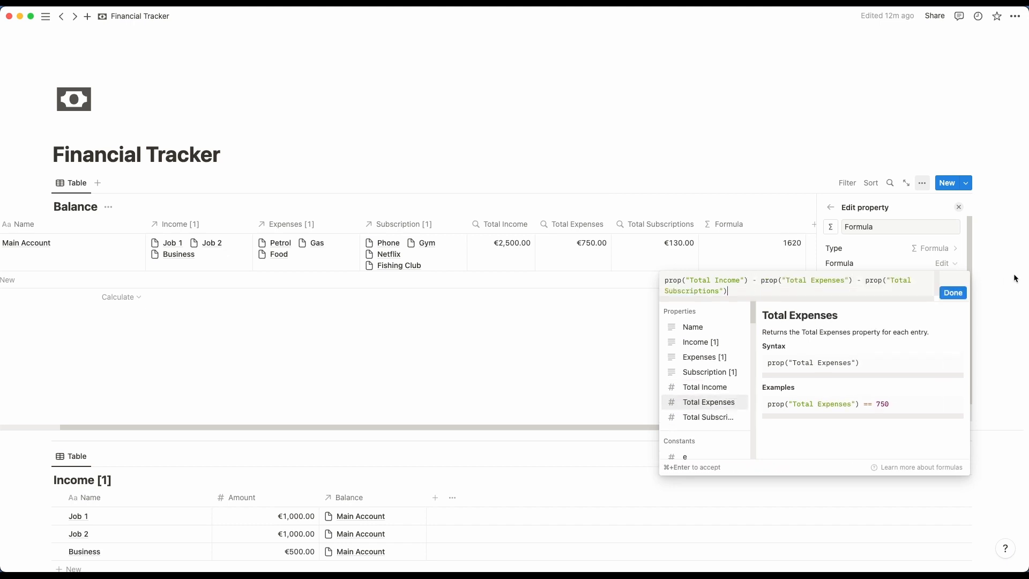
click(953, 293)
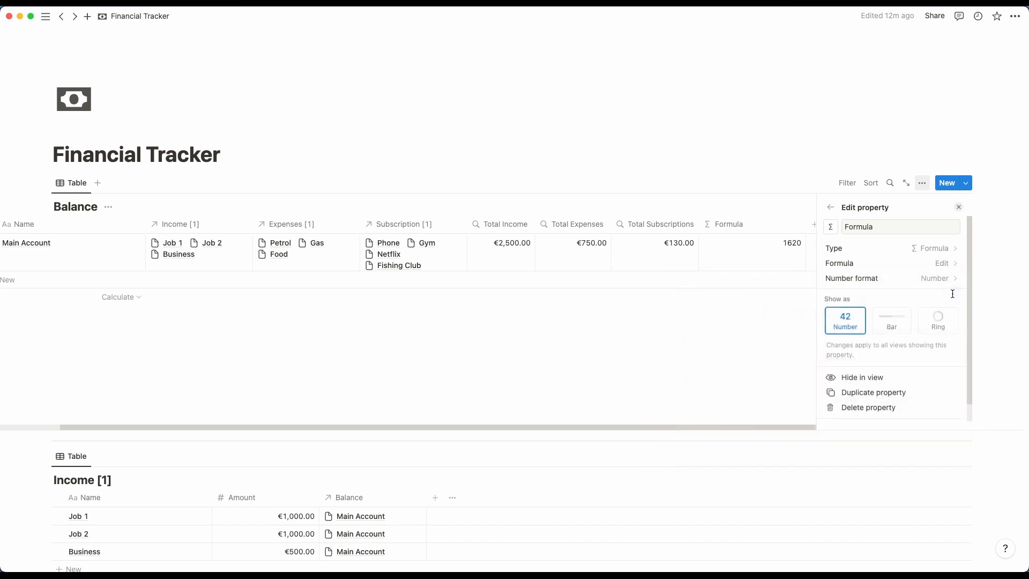
click(944, 279)
click(887, 253)
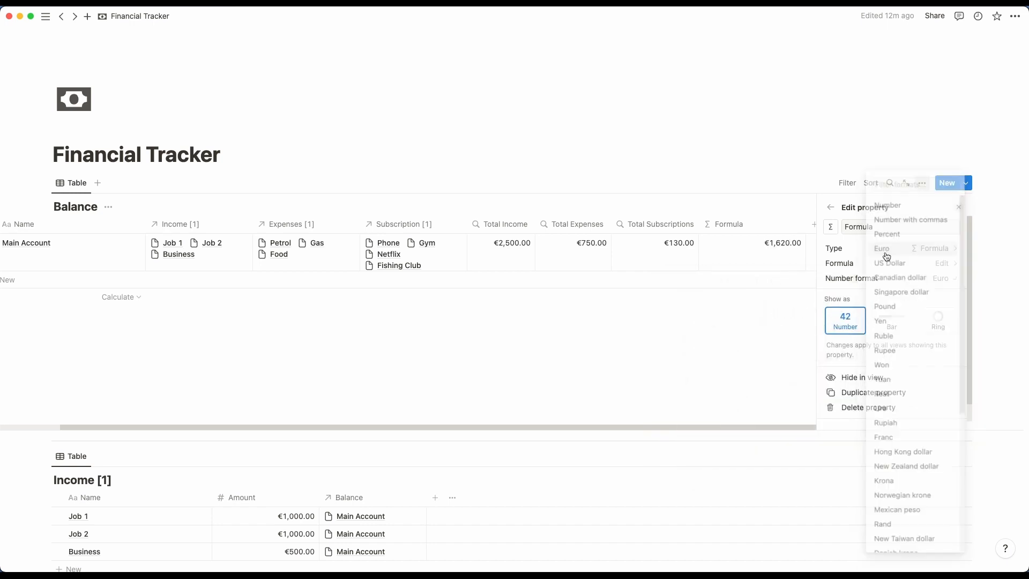
- Rename the formula property as Balance and narrow its column in the Balance table
double_click(877, 227)
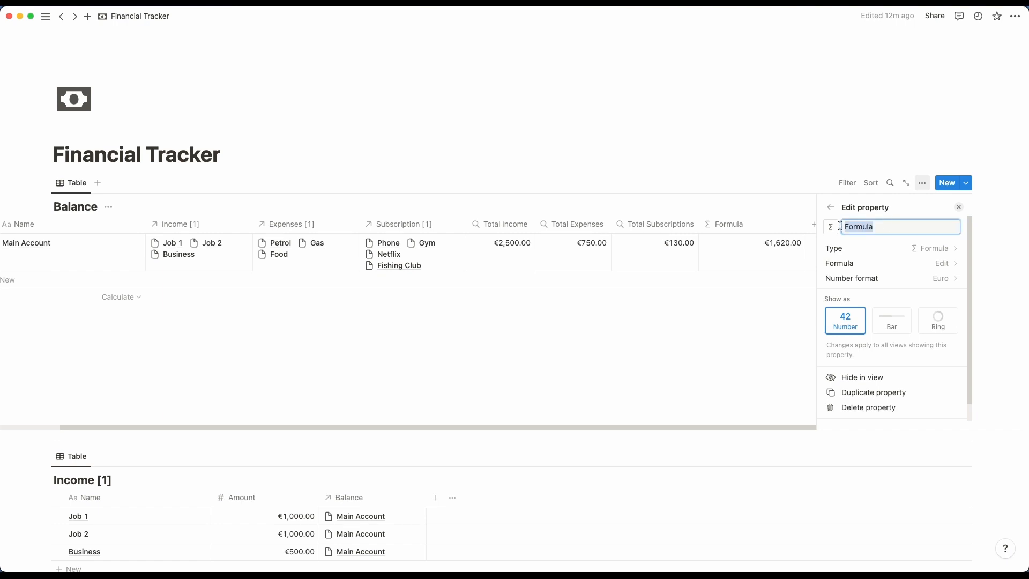
text(Balance)
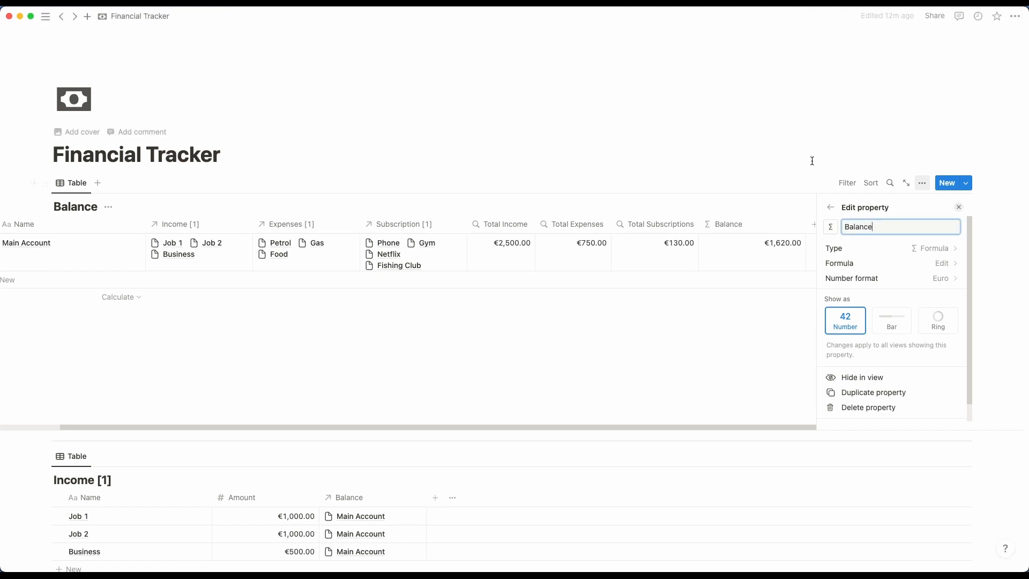
click(766, 303)
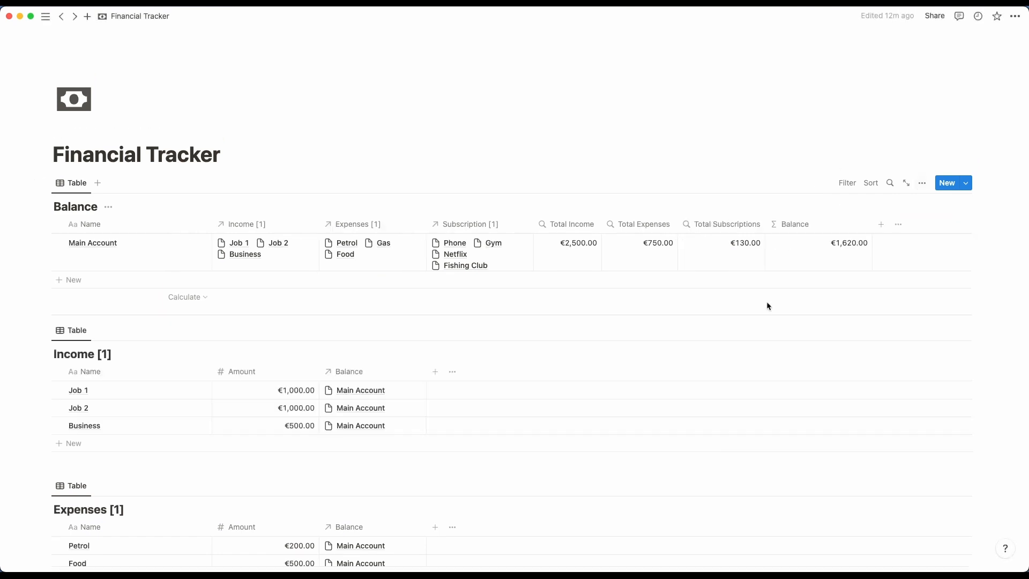
drag(867, 225, 836, 224)
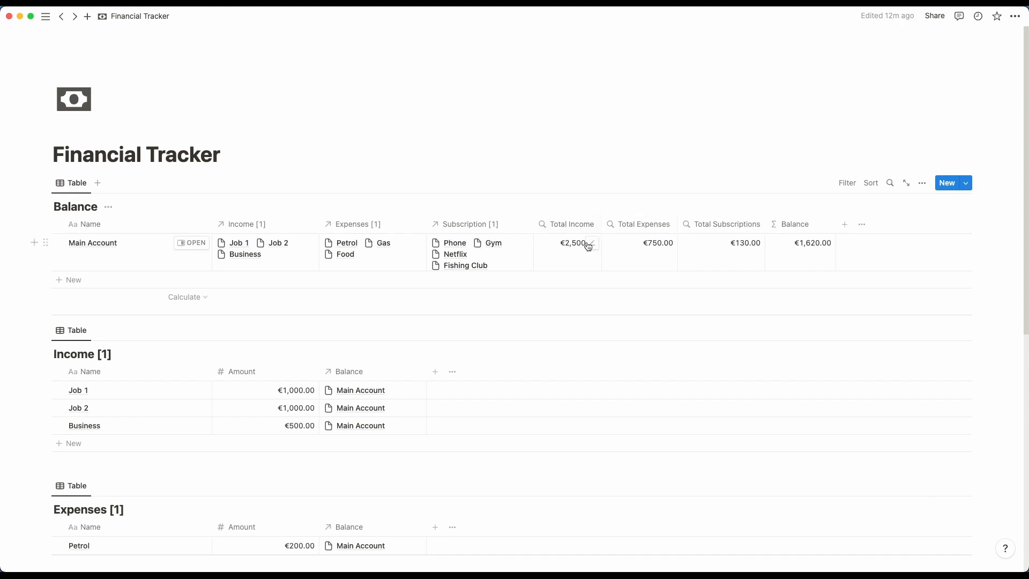
- Hide the Subscription [1], Expenses [1] and Income [1] relation properties in the Balance table
click(922, 183)
click(929, 272)
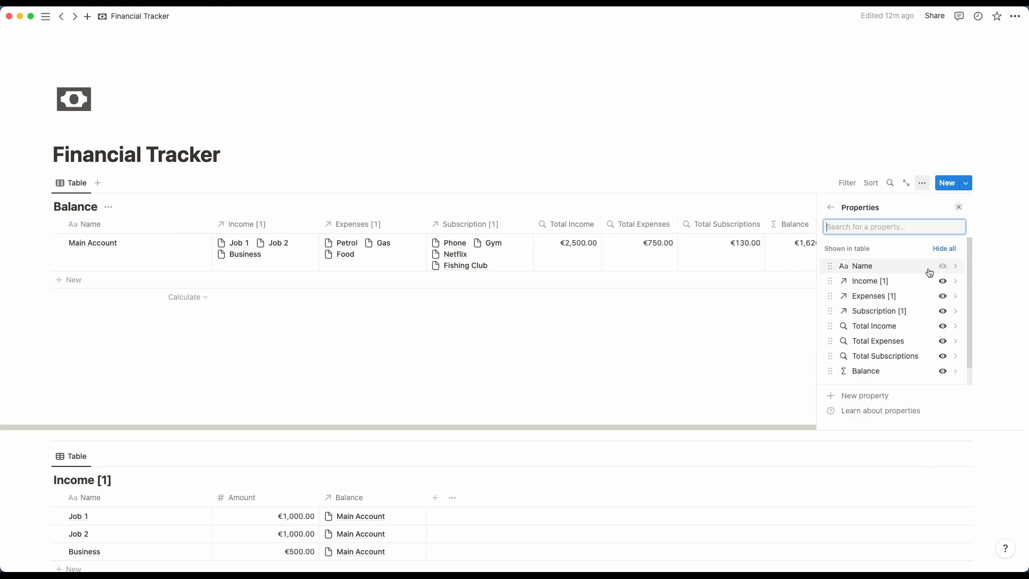
click(942, 311)
click(942, 296)
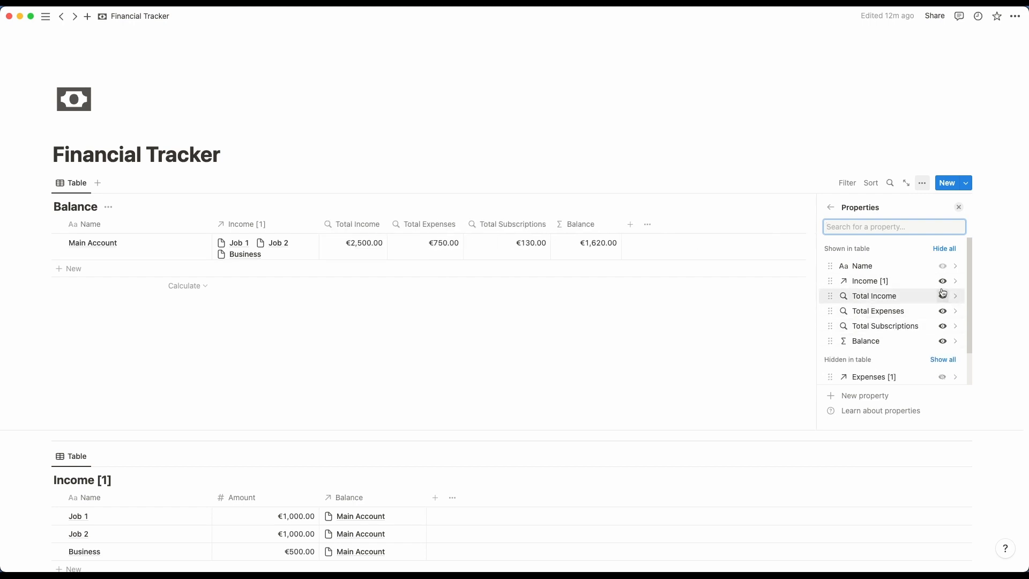
click(942, 281)
click(637, 381)
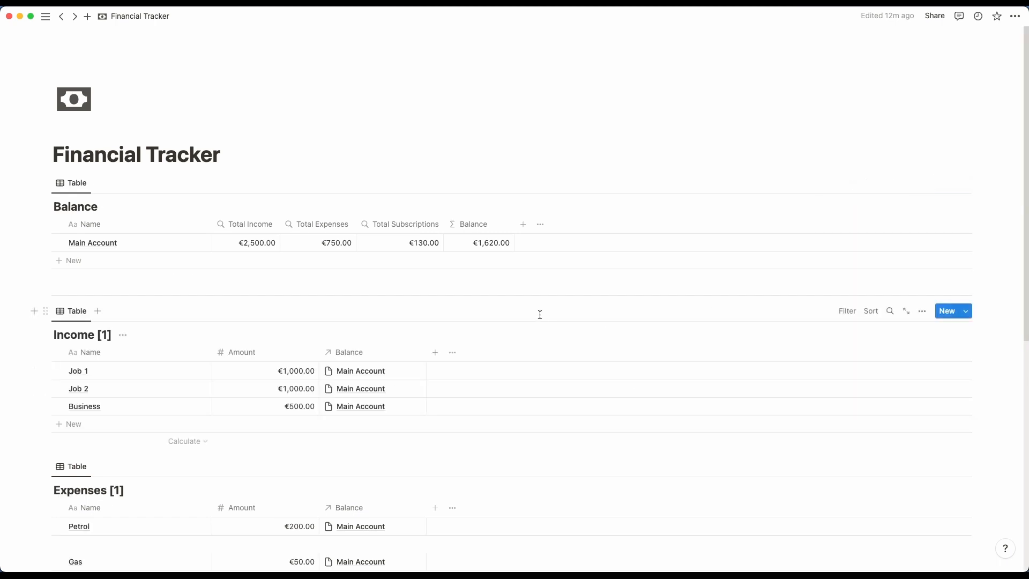
- Change the layout of the Subscription [1] database view from Table to Board
scroll(539, 315, down, 6)
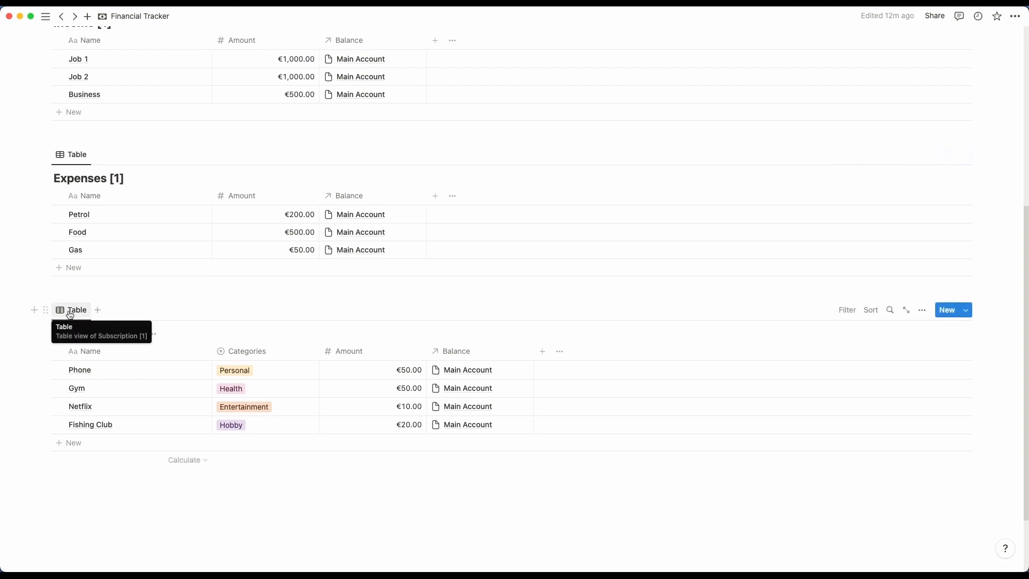
click(70, 313)
click(87, 346)
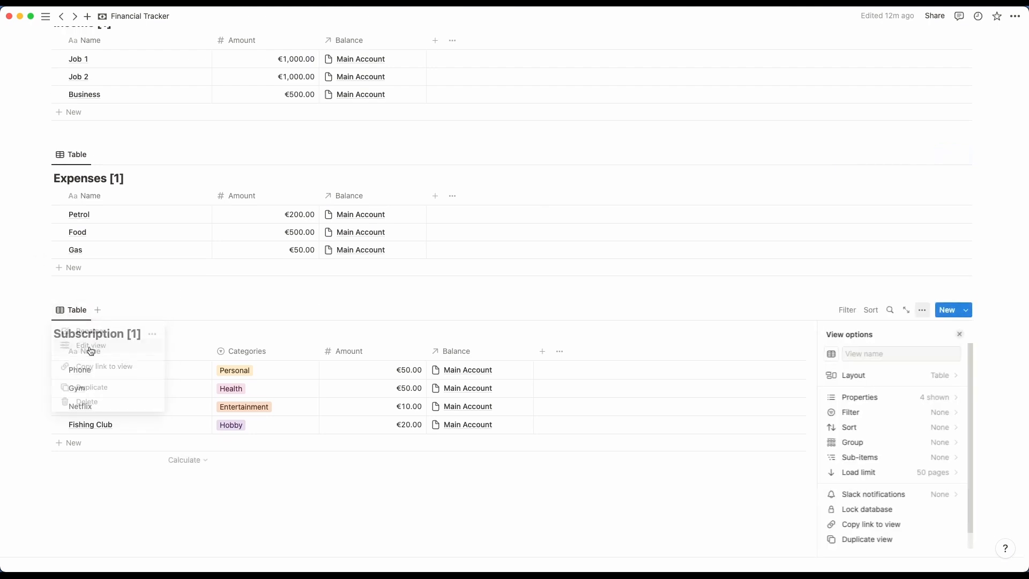
click(915, 376)
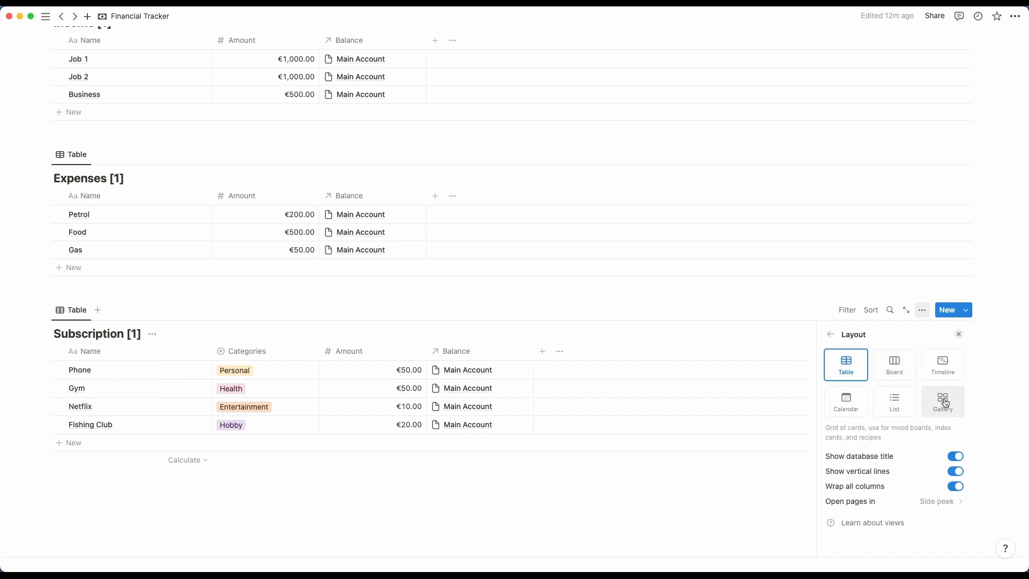
click(946, 403)
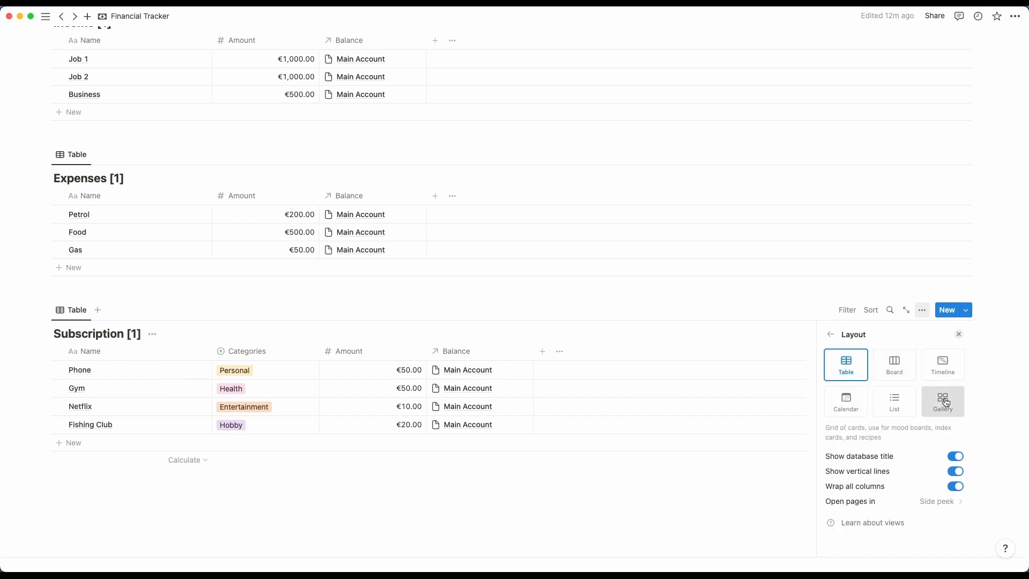
click(899, 369)
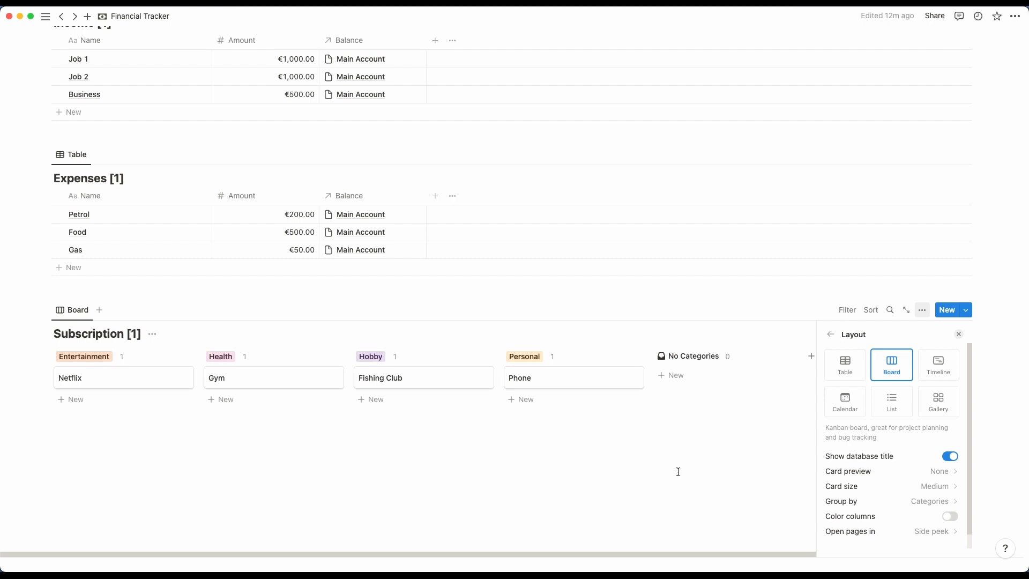
click(770, 468)
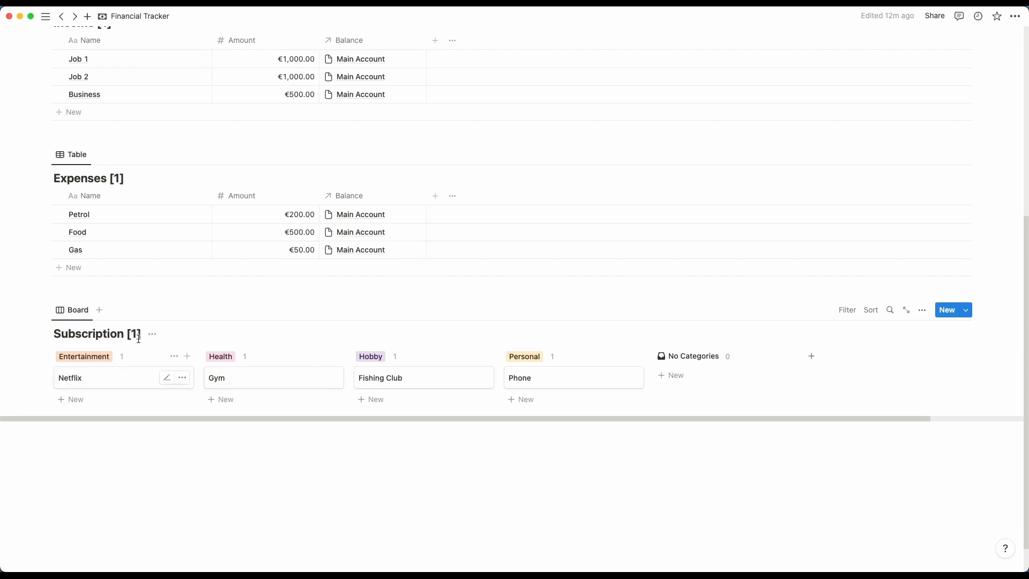
- Show the Amount and Balance properties on the cards of the Subscription [1] board
click(921, 311)
click(925, 397)
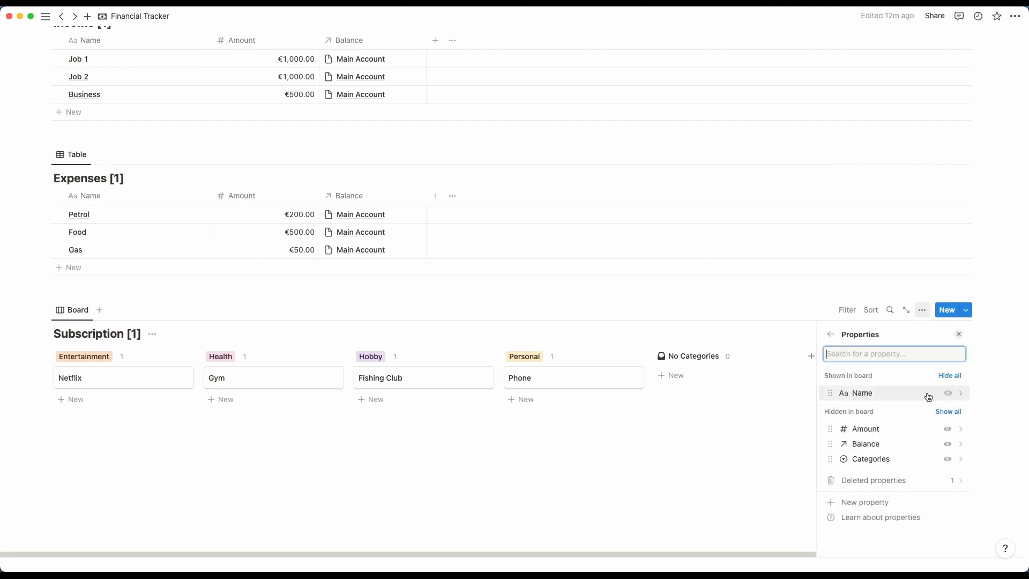
click(947, 430)
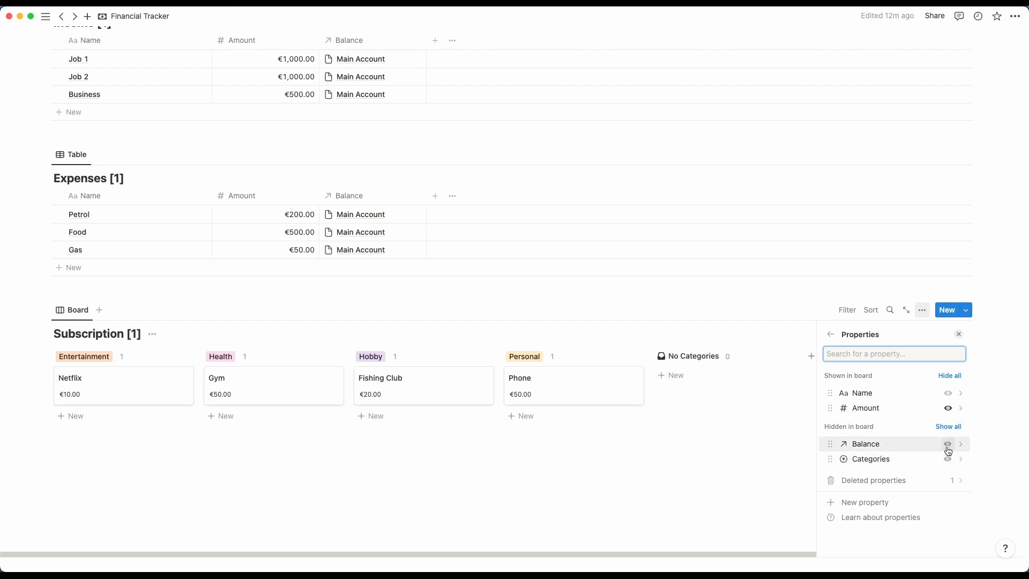
click(947, 445)
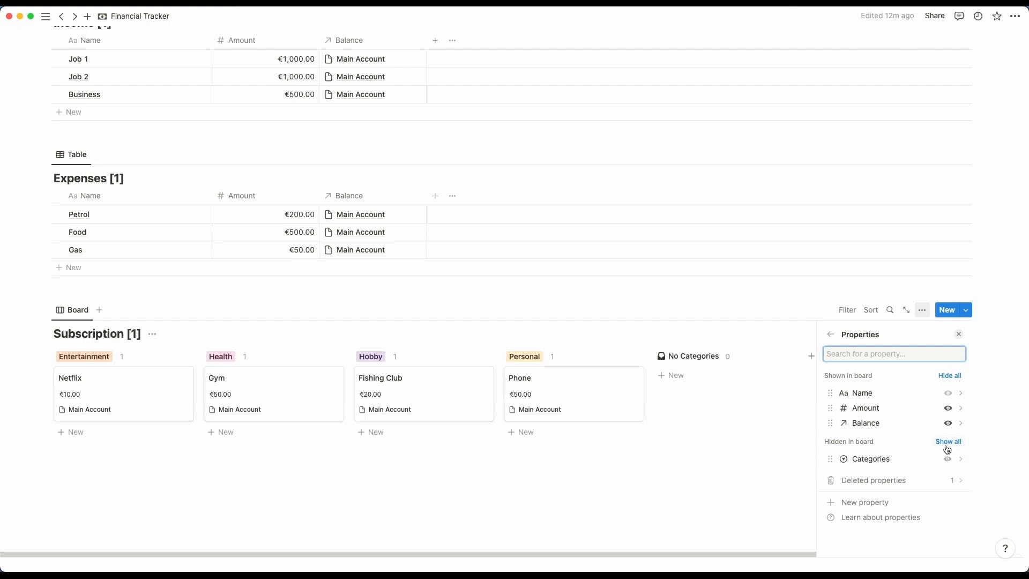
click(631, 512)
- Rename the Balance relation property of the Income [1] table as Account Type, copying the new name for reuse
scroll(385, 287, up, 5)
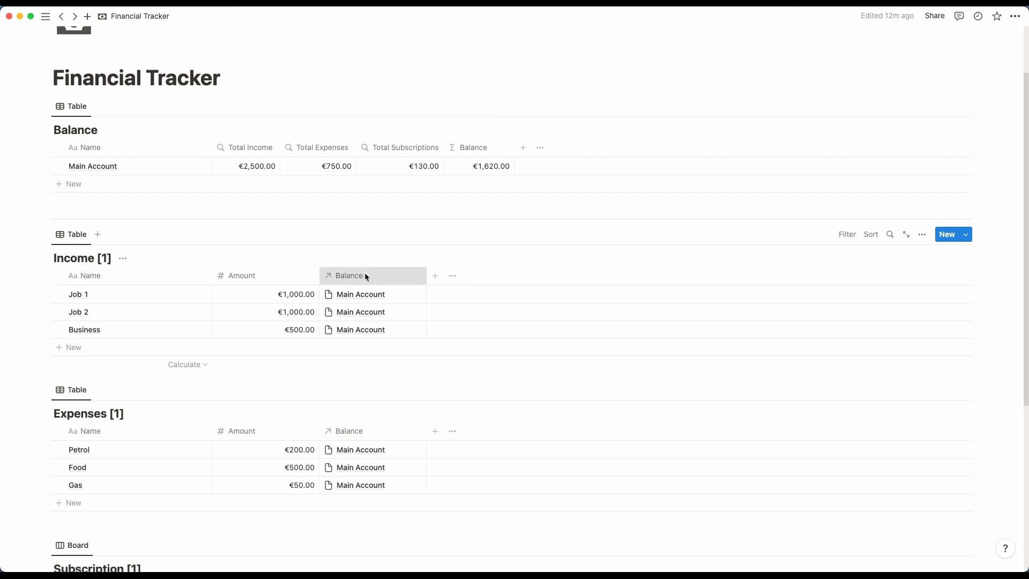
click(366, 277)
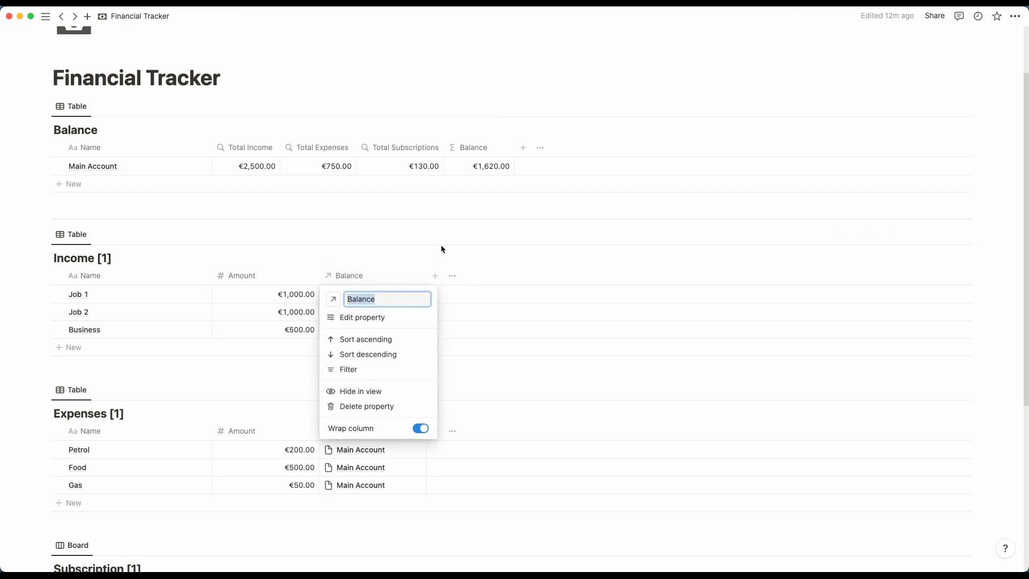
text(Account Type)
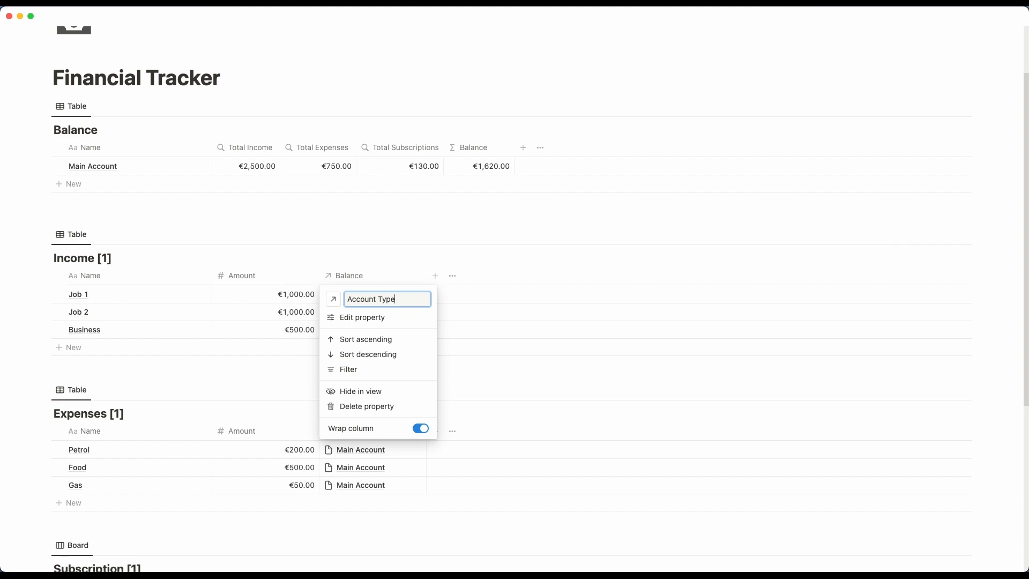
key(super+a)
key(super+c)
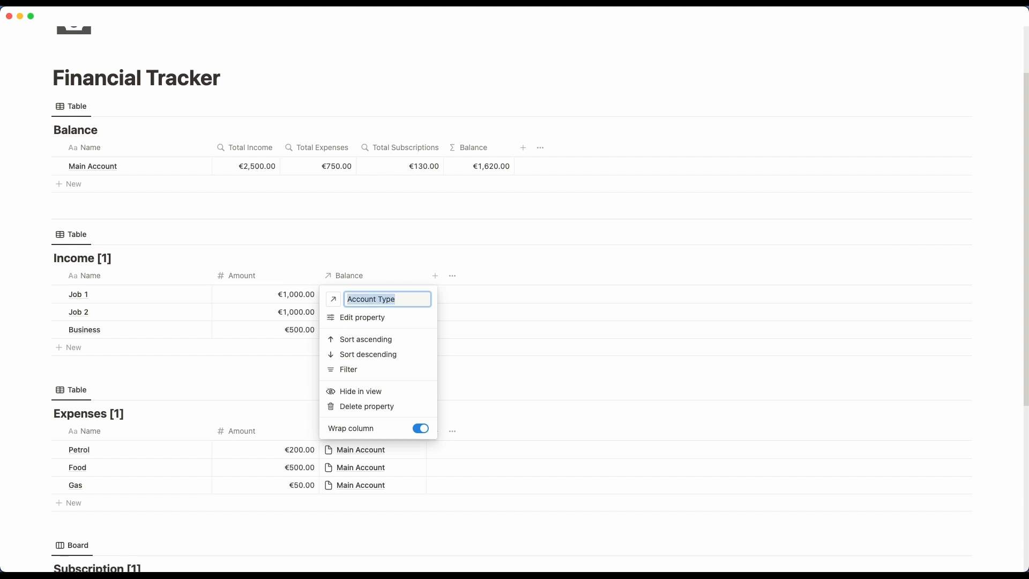
key(Return)
- Rename the Balance relation property of the Expenses [1] table as Account Type using the copied name
scroll(375, 332, down, 1)
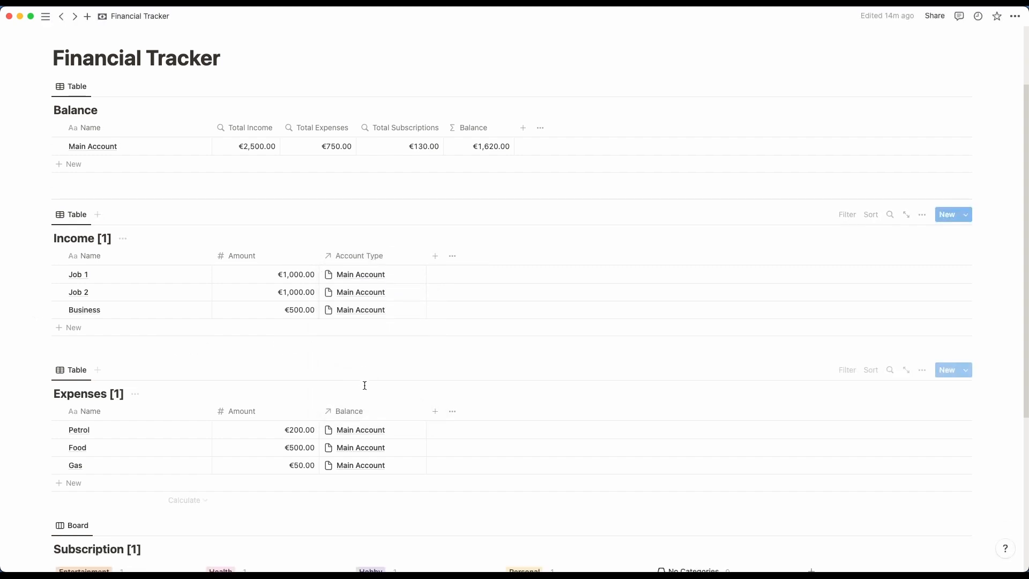
click(367, 409)
drag(399, 262, 333, 262)
key(super+v)
click(493, 287)
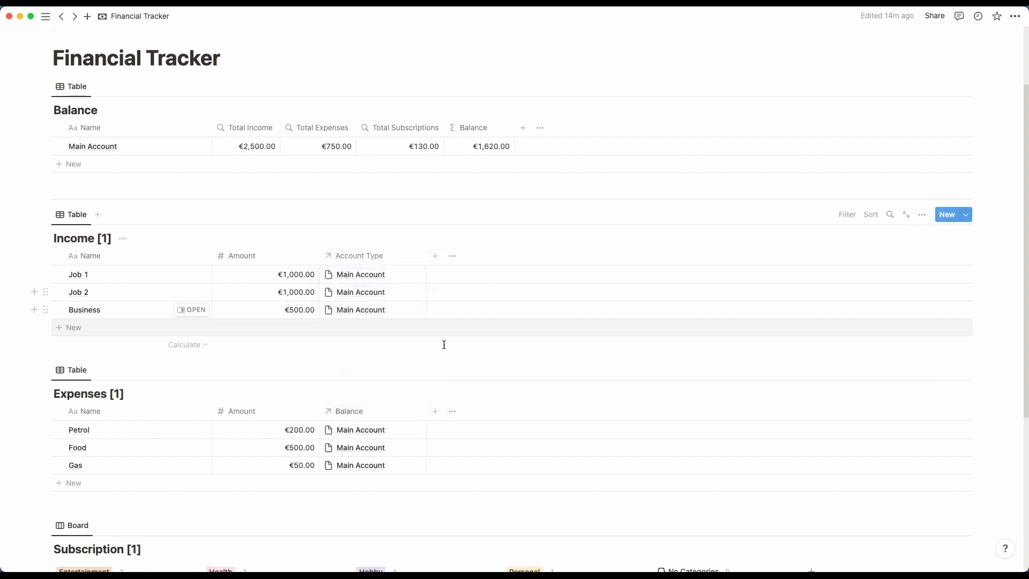
- Switch the Subscription [1] view to the Table layout and rename its Balance relation property as Account Type
scroll(381, 440, down, 2)
click(71, 444)
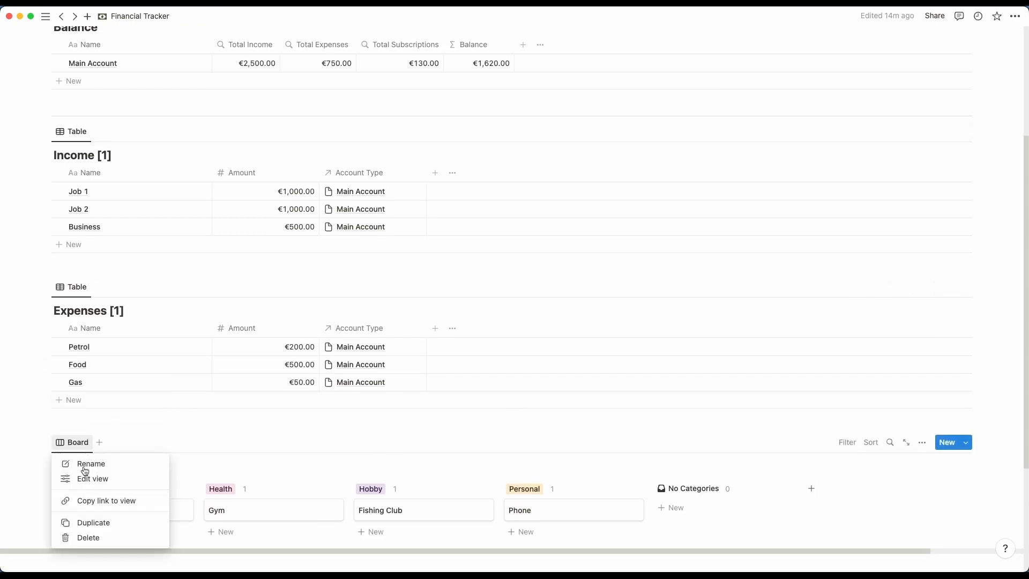
click(86, 477)
click(860, 338)
click(845, 328)
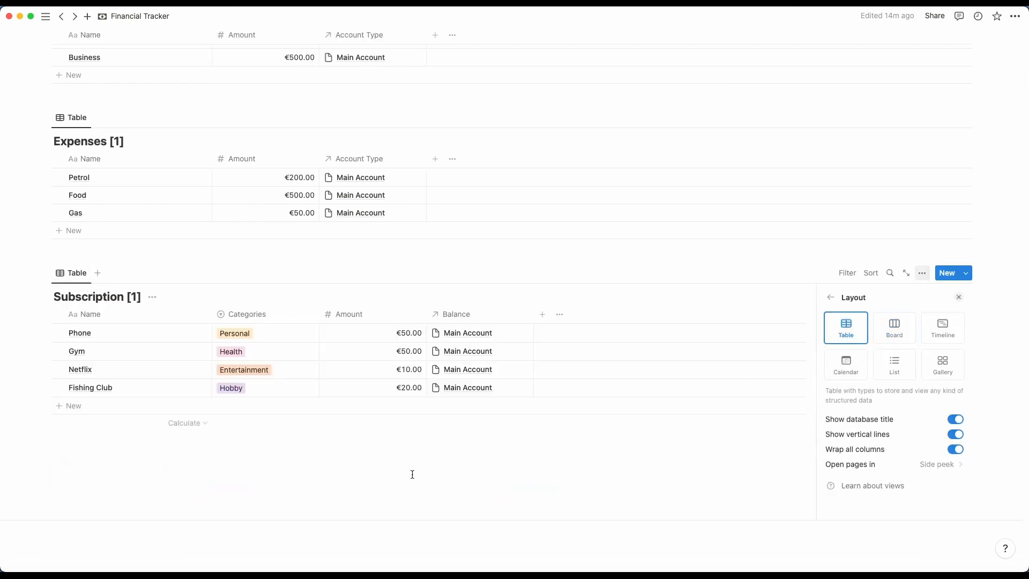
click(305, 479)
click(484, 317)
key(super+v)
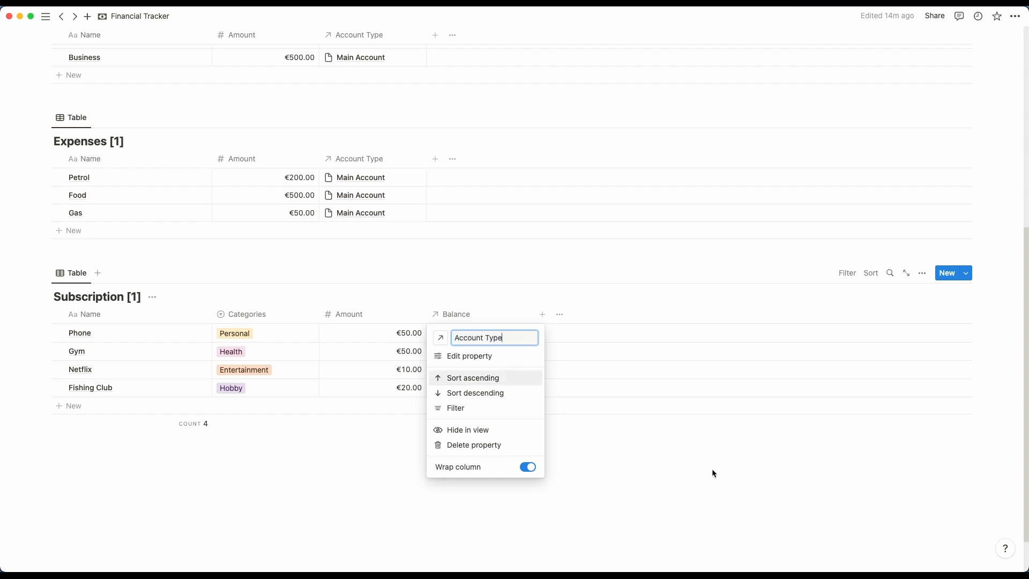
click(712, 469)
- Rename the Name property of the Balance table as Account Type
scroll(528, 385, up, 10)
click(92, 224)
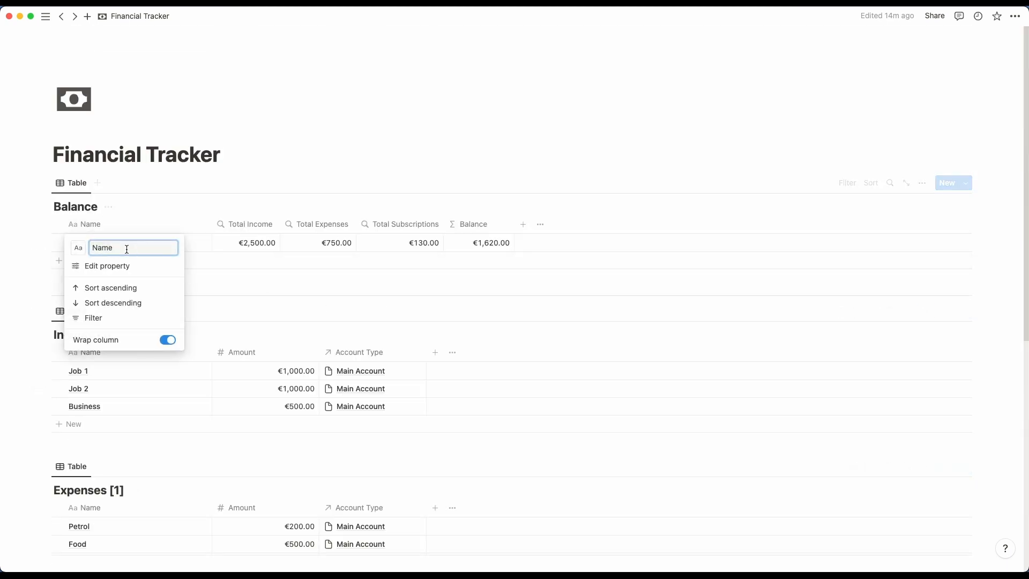
key(super+v)
click(190, 178)
- Change the layout of the Subscription [1] view back to Board
scroll(332, 134, down, 5)
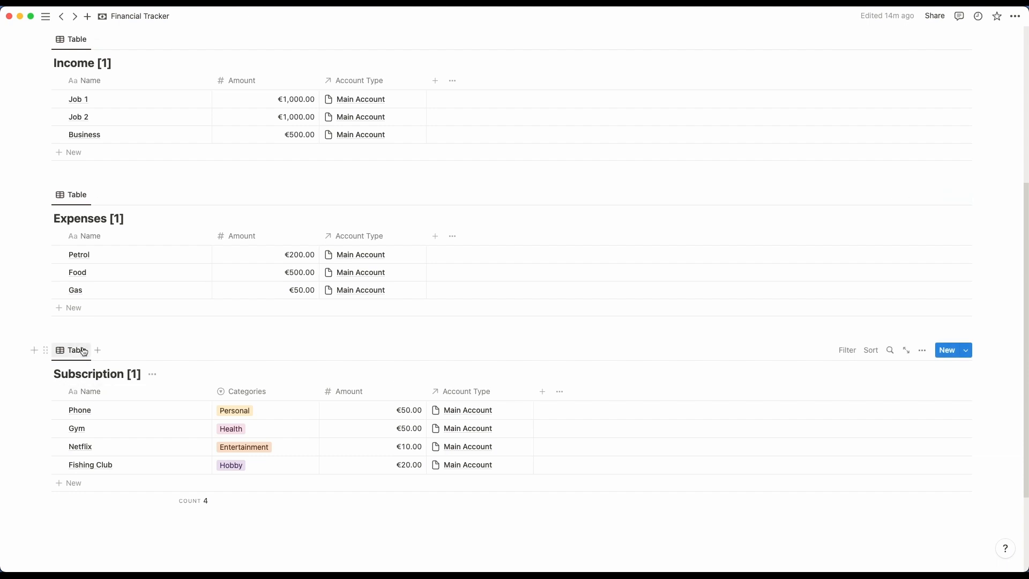
click(80, 354)
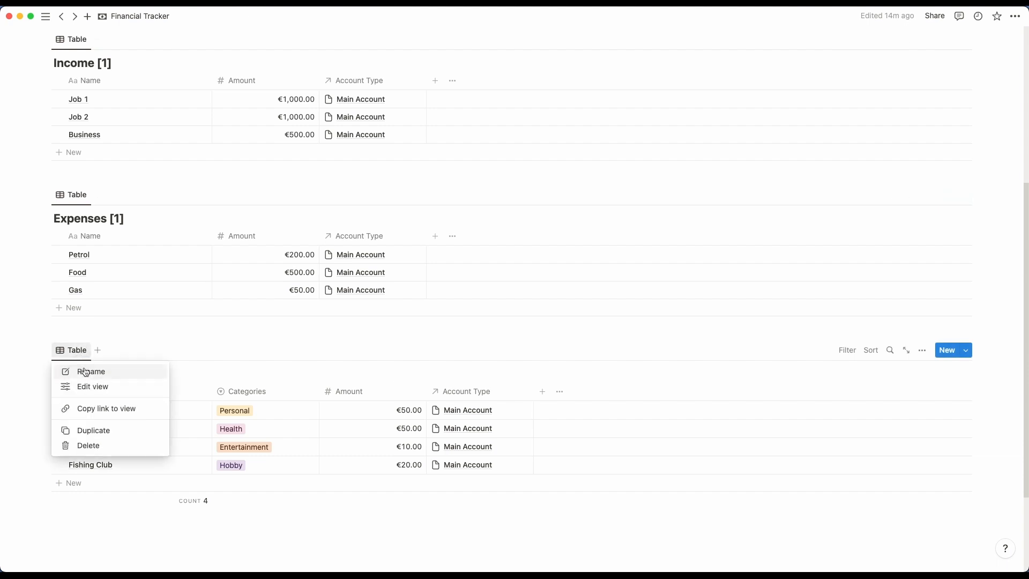
click(84, 385)
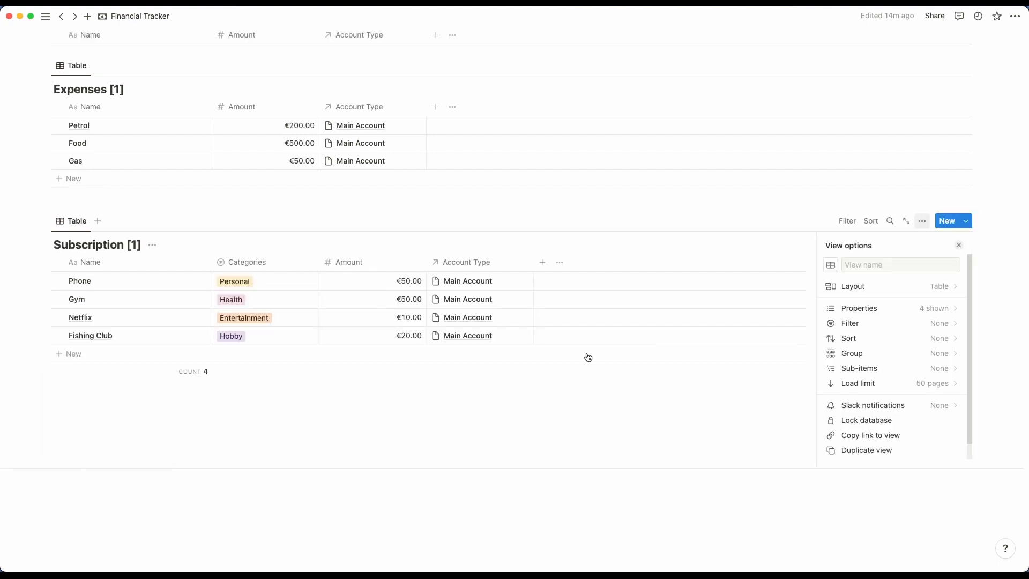
click(885, 286)
click(887, 282)
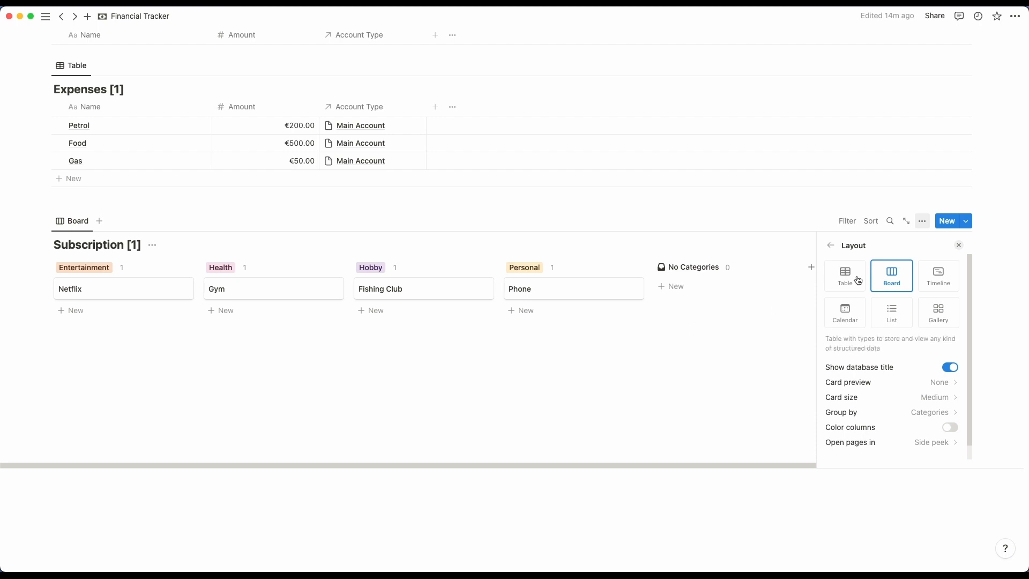
- Show the Amount and Account Type properties on the Subscription [1] board cards
click(838, 245)
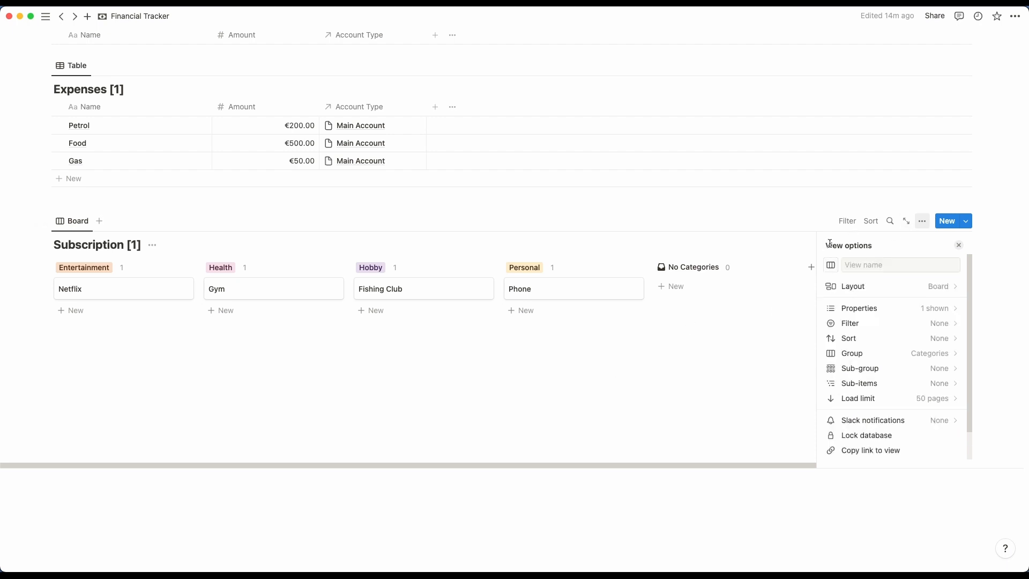
click(891, 305)
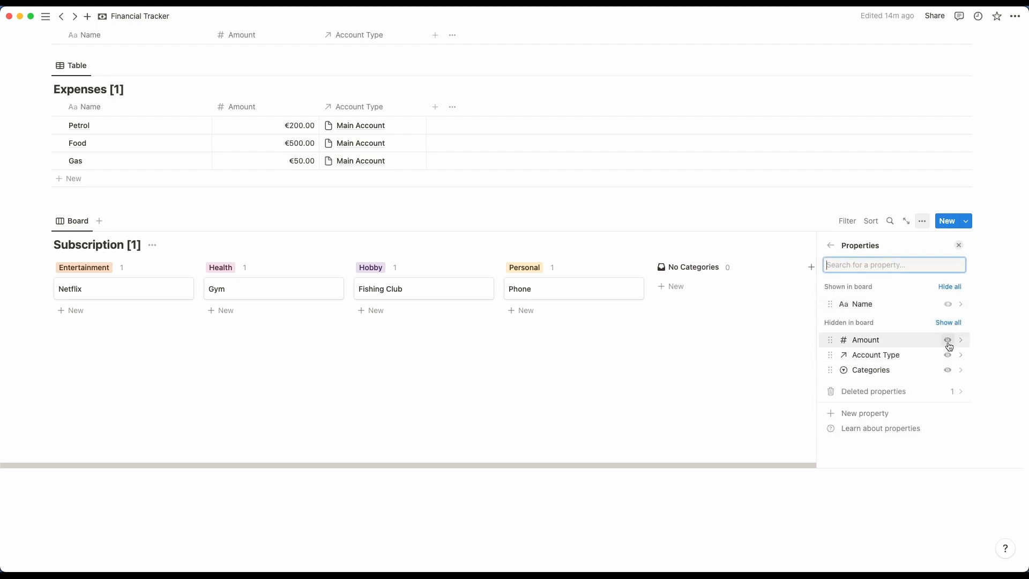
click(947, 340)
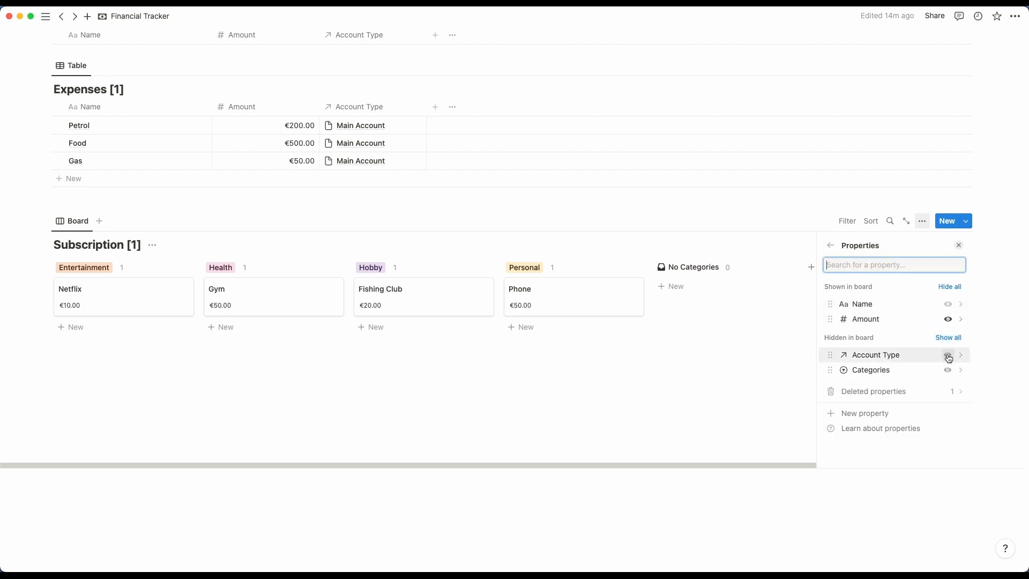
click(948, 355)
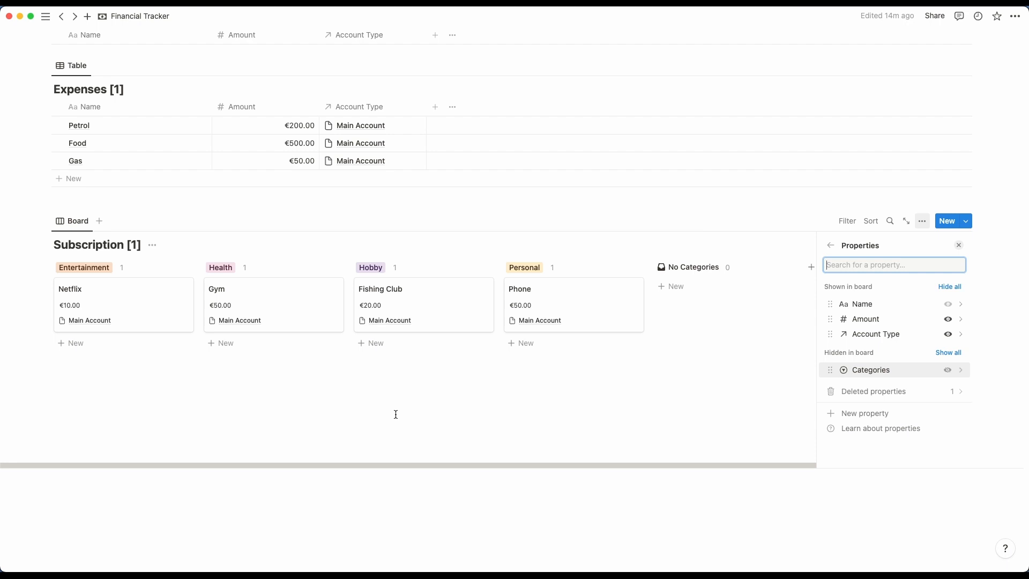
key(Escape)
- Hide the Subscription [1] database title and rename its Board view as Subscriptions
click(152, 264)
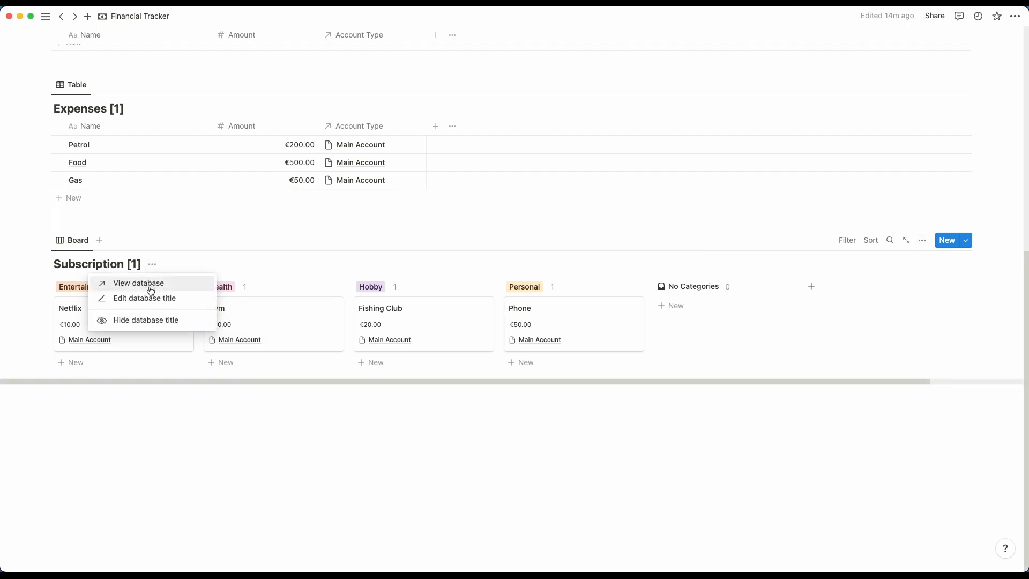
click(128, 320)
scroll(152, 316, up, 5)
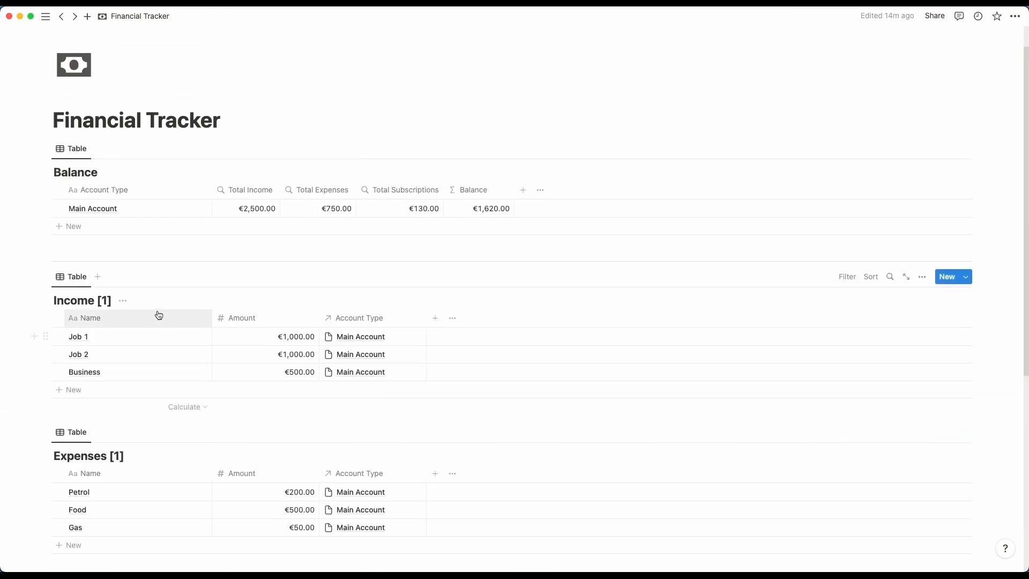
scroll(158, 315, down, 3)
click(75, 393)
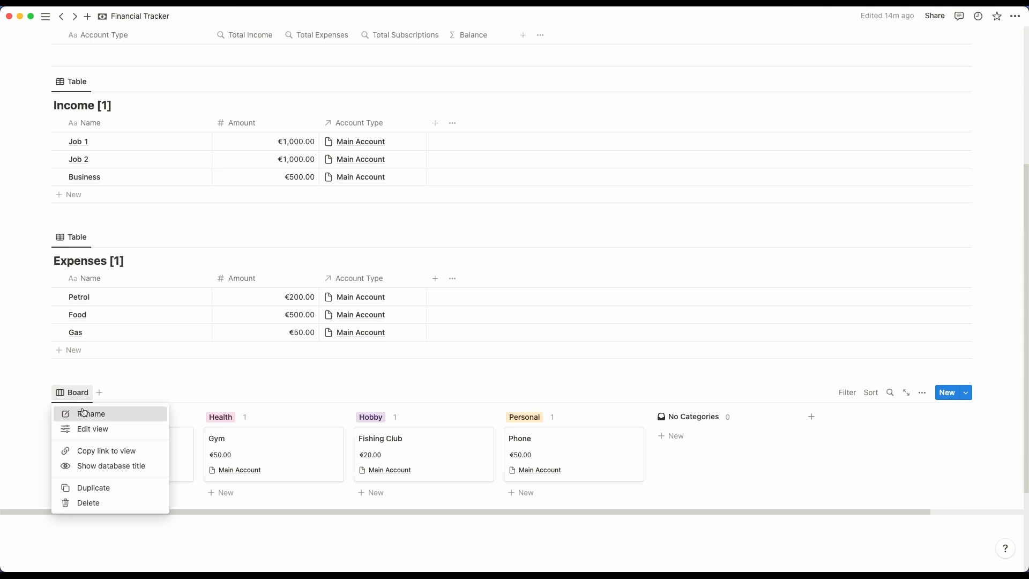
click(89, 411)
text(Subscriptions)
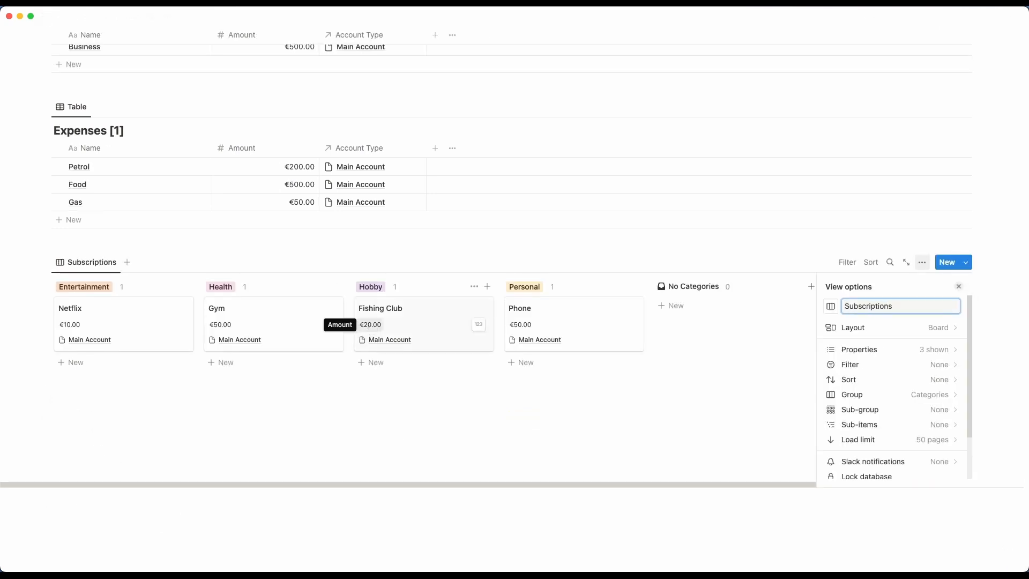
- Set the icon of the Subscriptions view to the counter-clockwise arrows
click(830, 306)
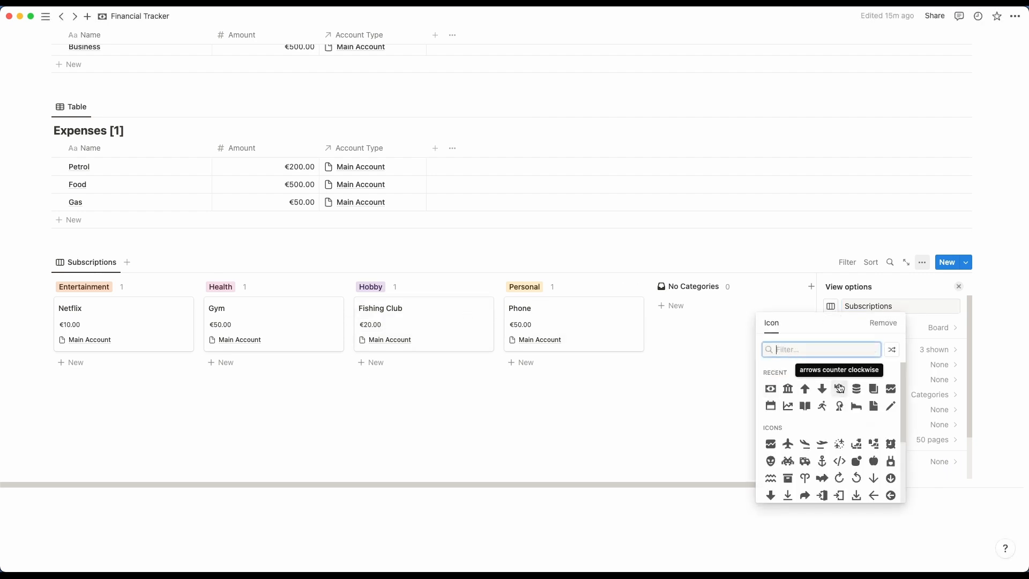
click(840, 388)
click(530, 432)
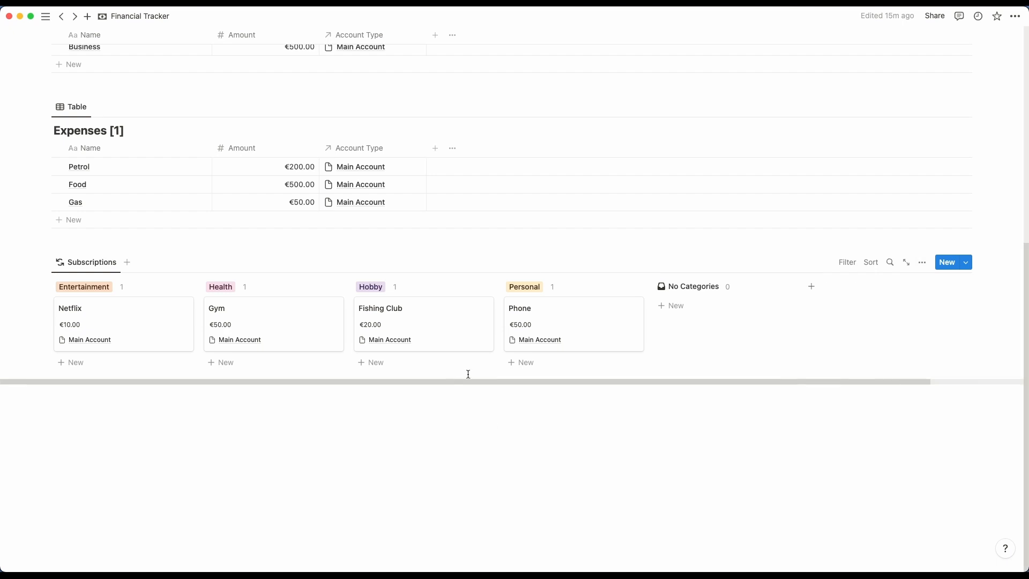
- Hide the Expenses [1] database title and rename its Table view as Expenses
scroll(334, 332, up, 3)
click(135, 222)
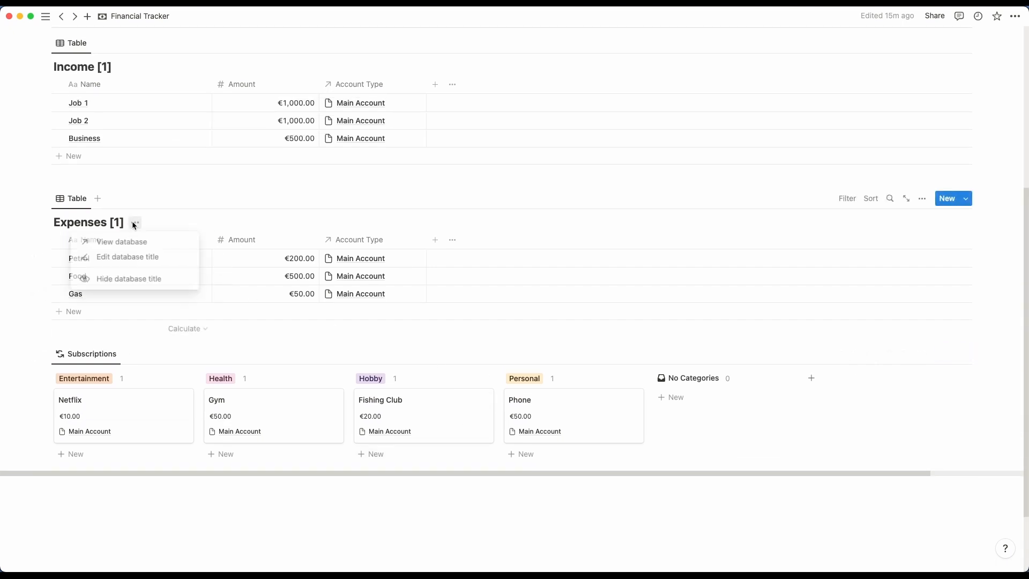
click(136, 279)
click(75, 199)
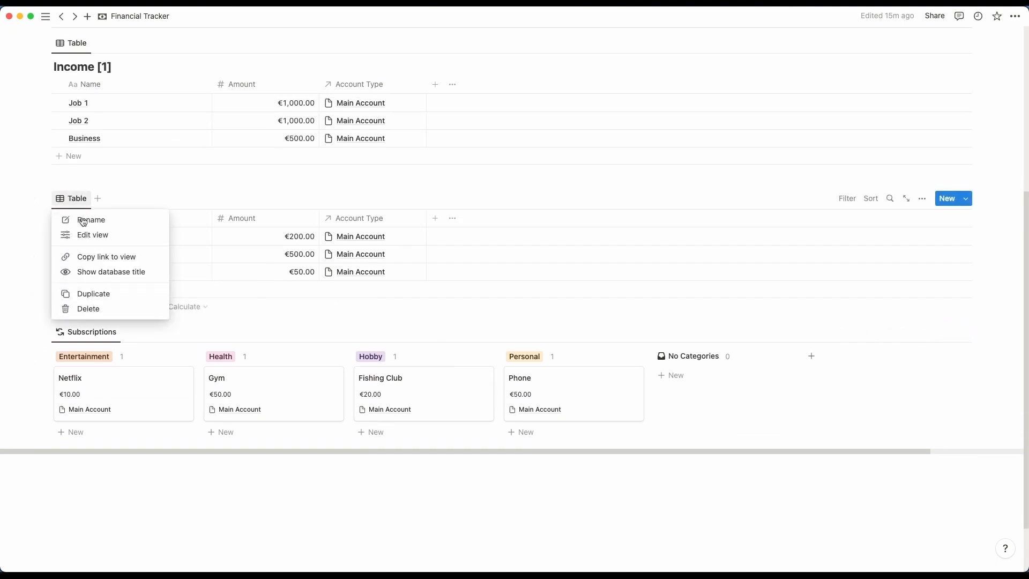
click(89, 234)
text(Expenses)
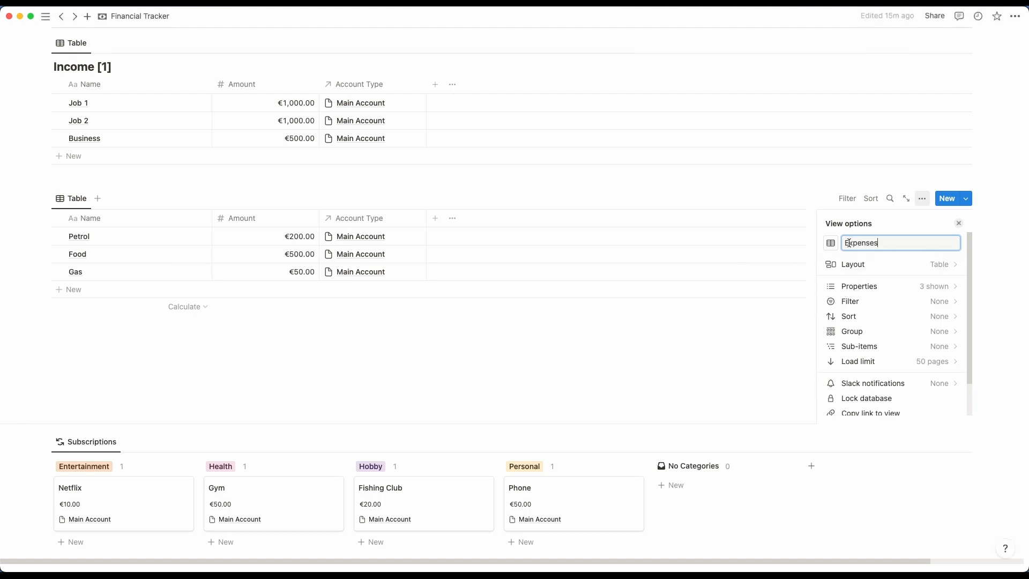
- Set the icon of the Expenses view to the bold down arrow
click(831, 243)
click(839, 325)
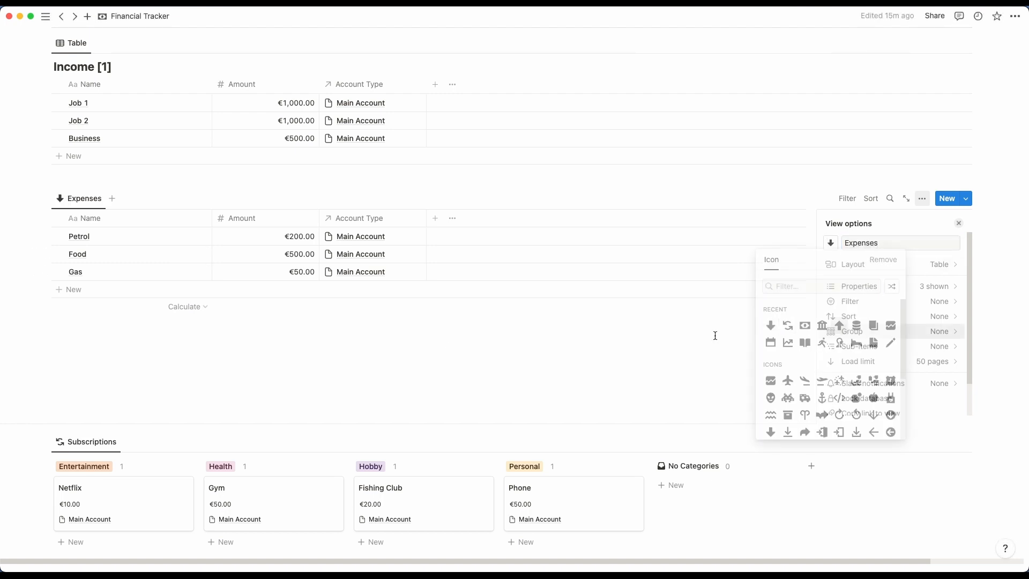
click(409, 340)
- Hide the Income [1] database title and enter Income as the name of its Table view
scroll(409, 340, up, 5)
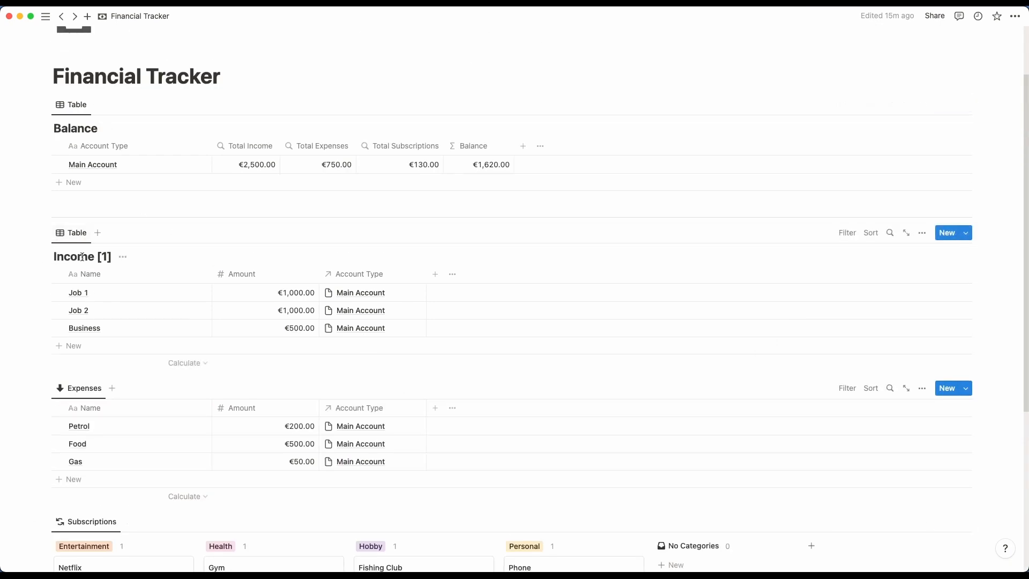
click(124, 258)
click(132, 308)
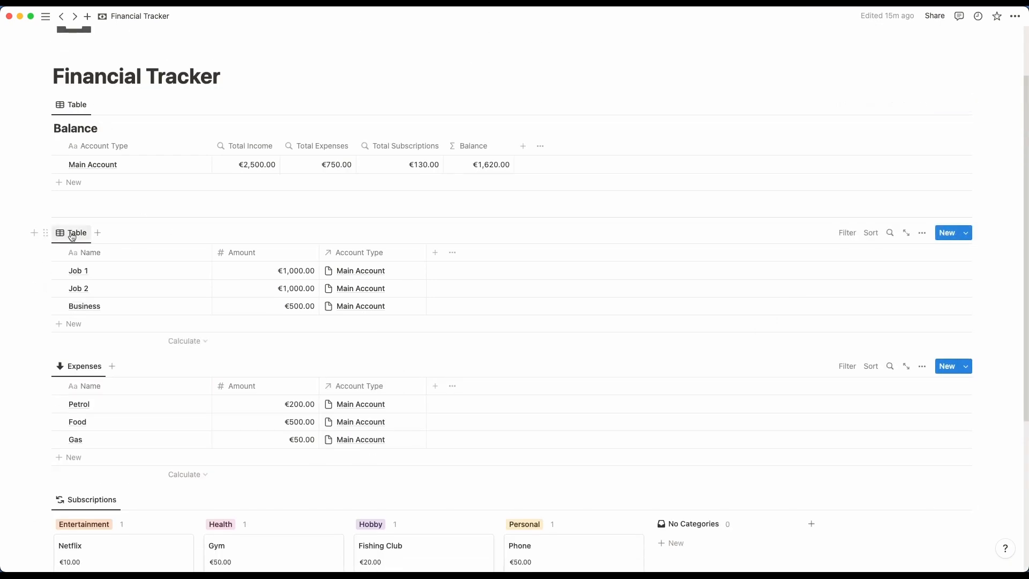
click(75, 233)
click(81, 254)
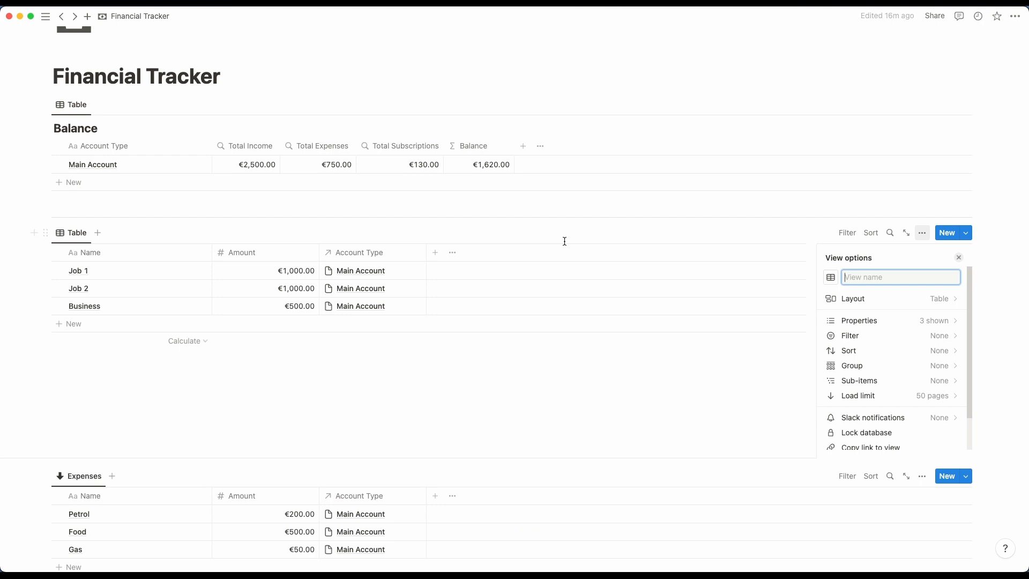
text(Income)
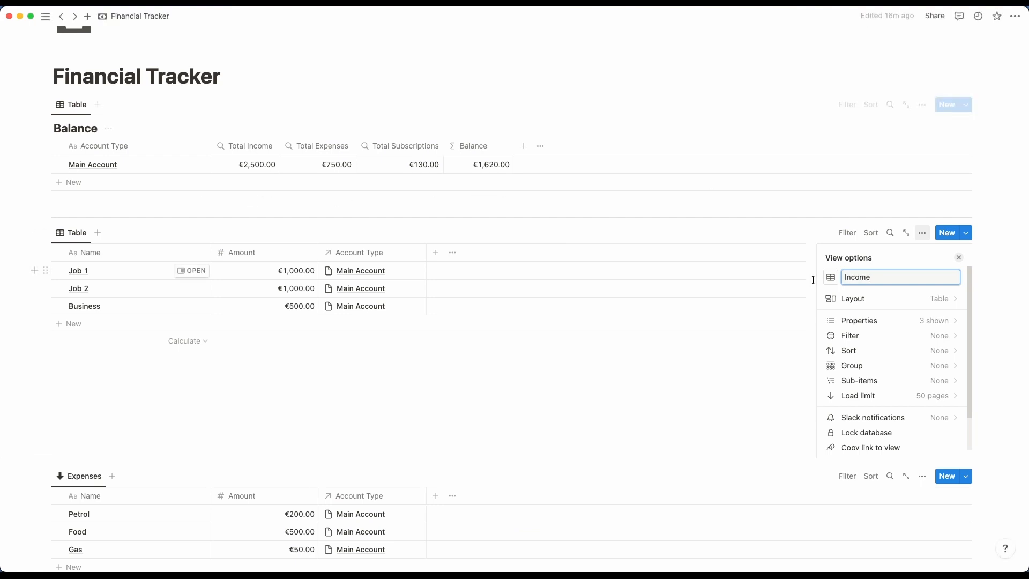
- Set the icon of the Income view to the bold up arrow
click(832, 277)
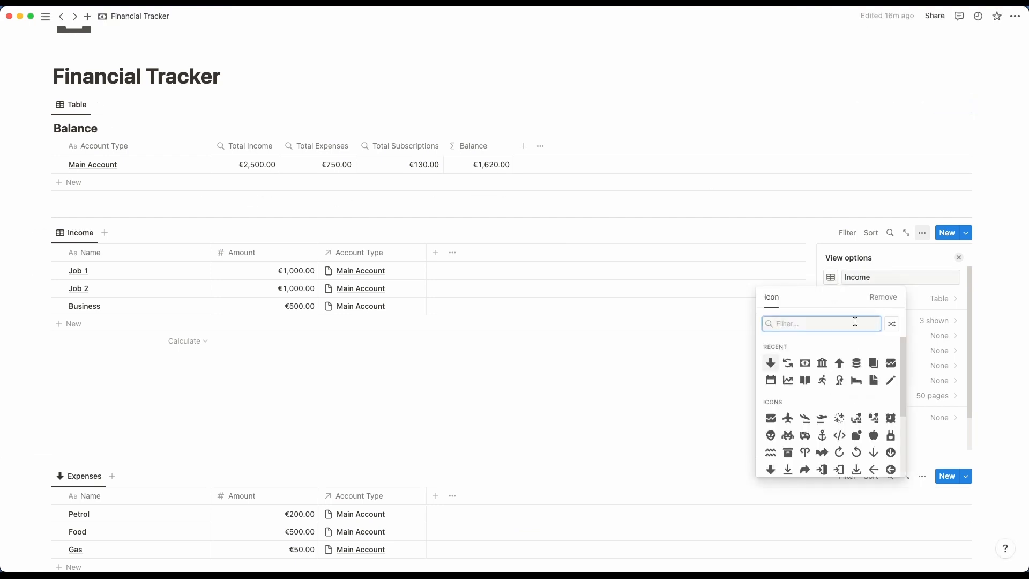
click(839, 362)
click(253, 379)
- Rename the Balance database's Table view as Balance and set its icon to the bank building
click(74, 111)
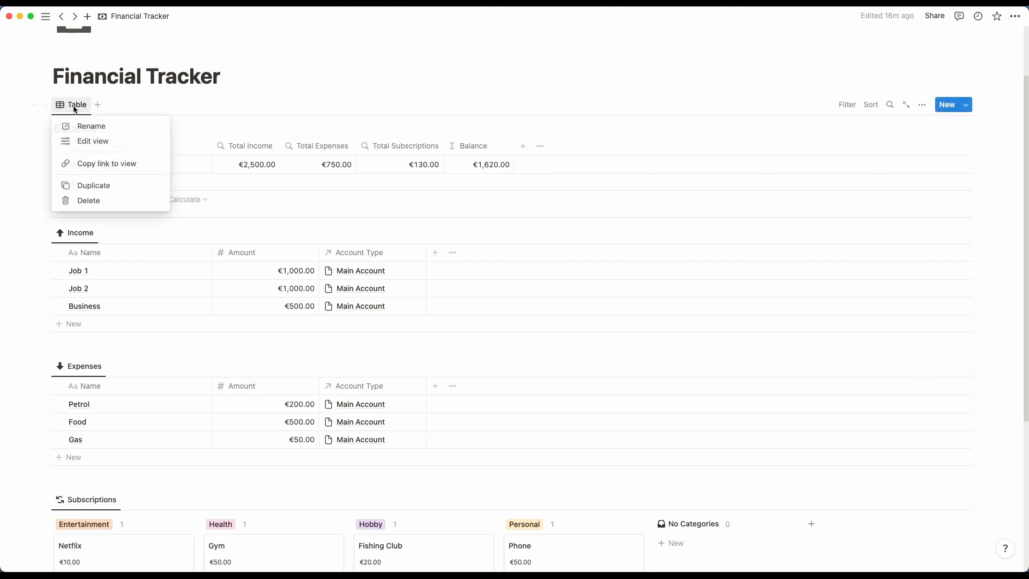
click(89, 125)
text(Balance)
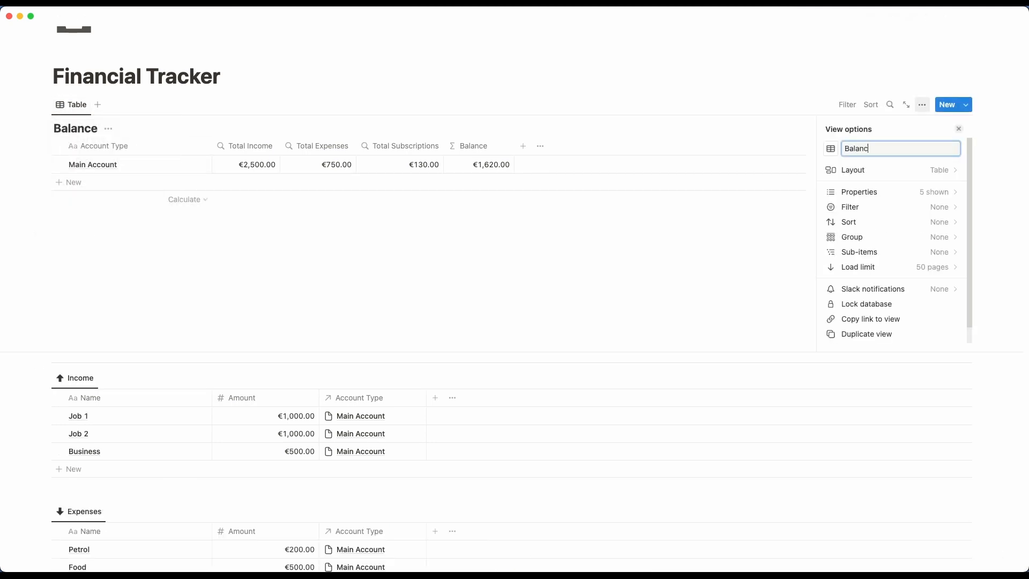
click(830, 148)
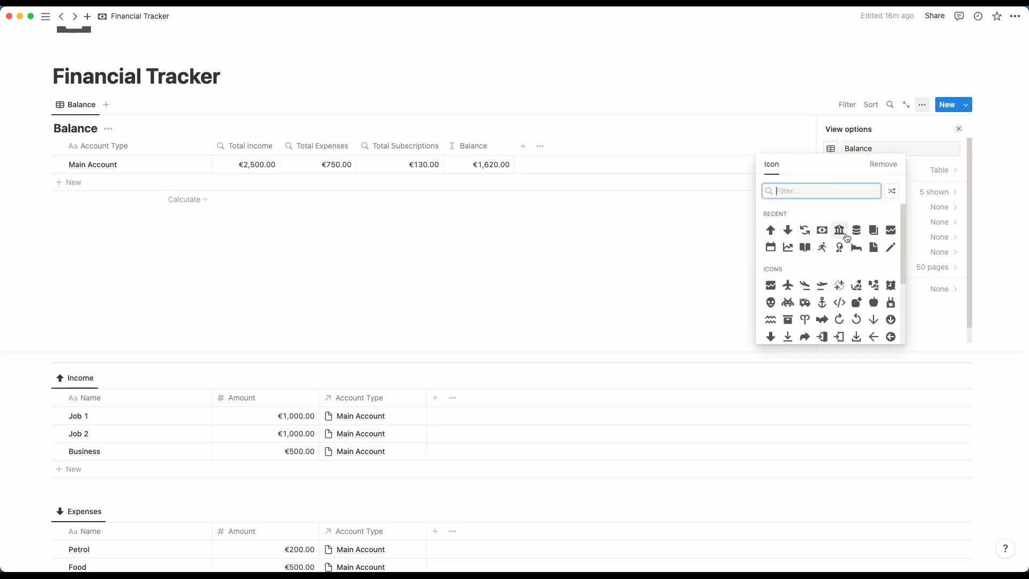
click(840, 229)
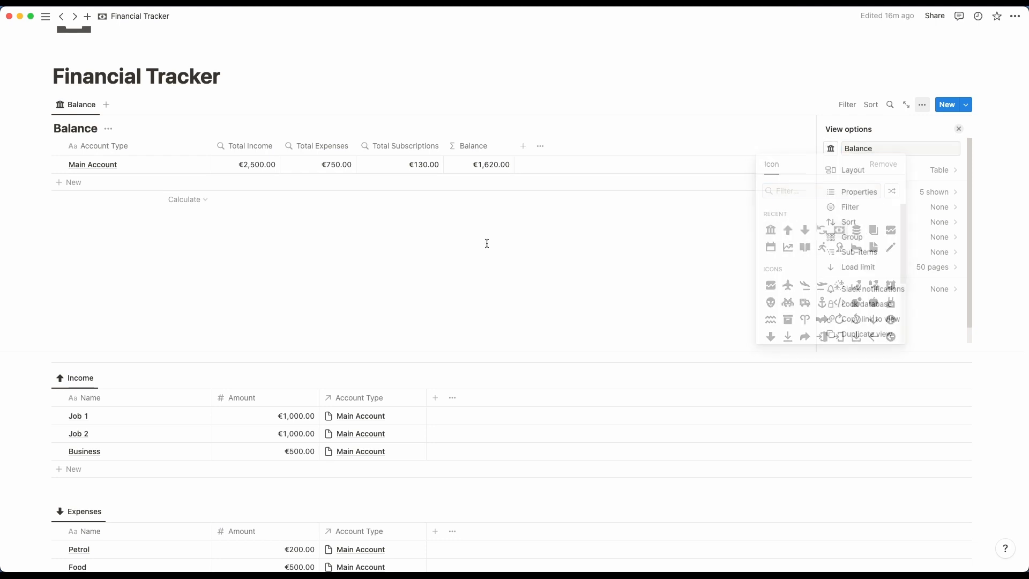
click(364, 256)
- Hide the title of the Balance database
scroll(490, 150, up, 1)
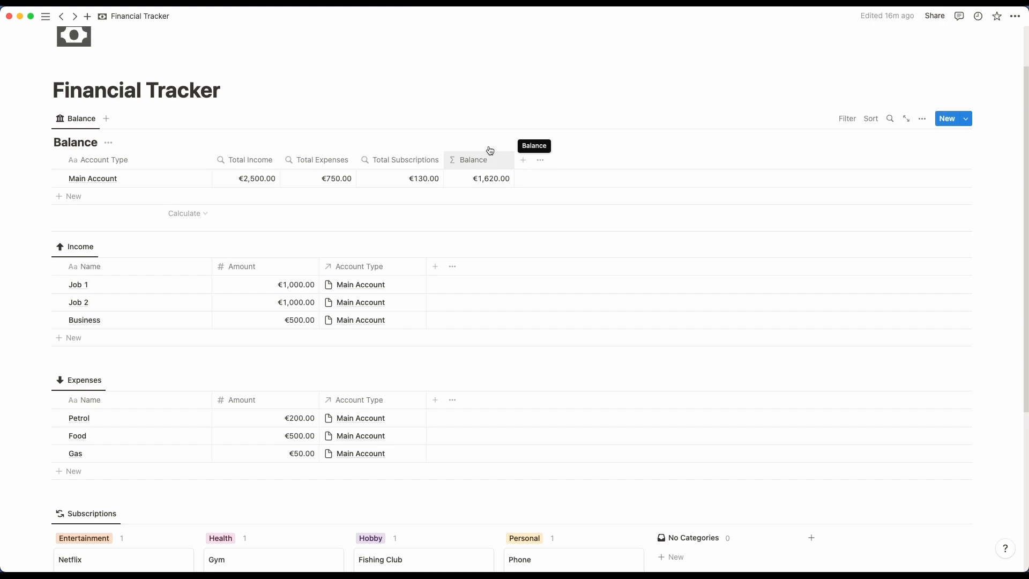
click(106, 146)
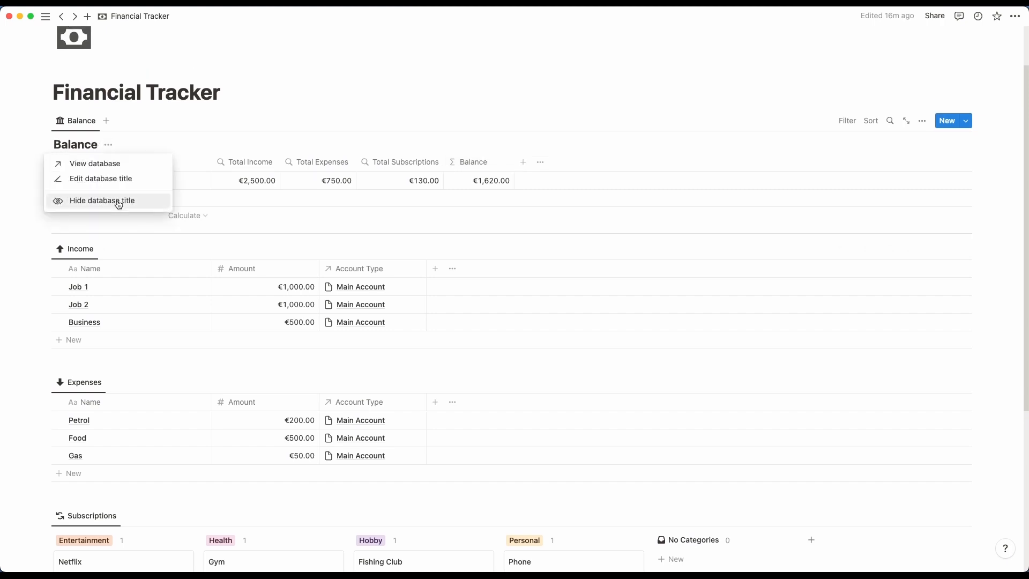
click(121, 201)
scroll(333, 151, down, 5)
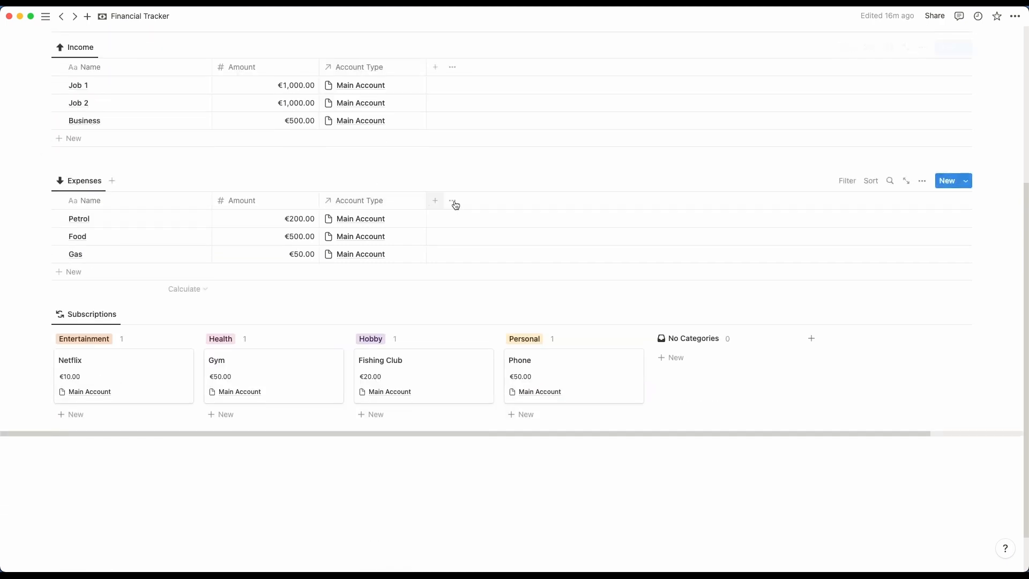
scroll(517, 209, up, 3)
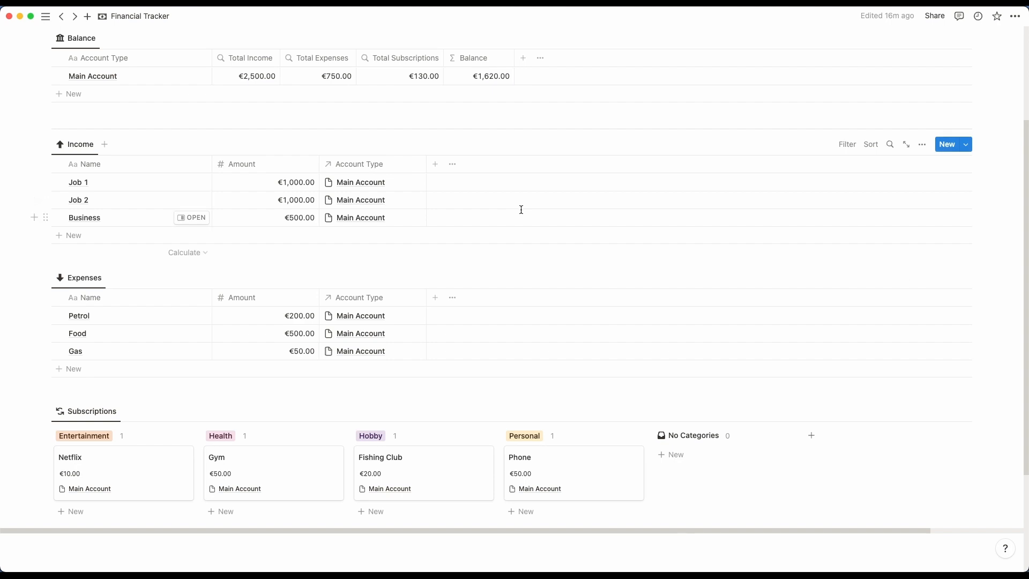
mouse_move(45, 277)
mouse_down()
mouse_move(996, 155)
mouse_move(603, 167)
mouse_move(43, 279)
mouse_up()
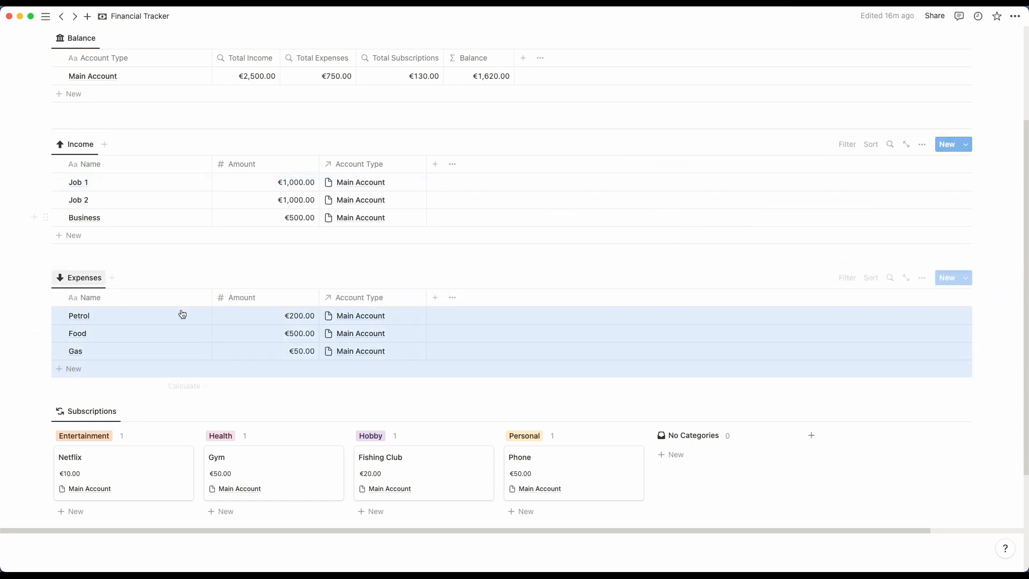
click(985, 252)
- Give the empty block below the Subscriptions board a yellow background and add a second block beneath it
scroll(374, 467, down, 3)
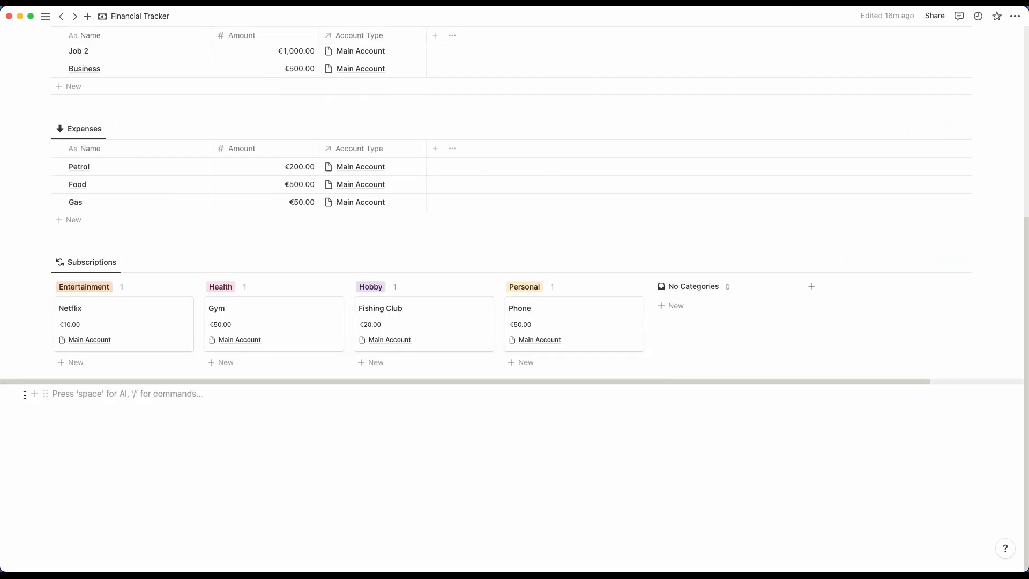
click(45, 396)
mouse_move(106, 470)
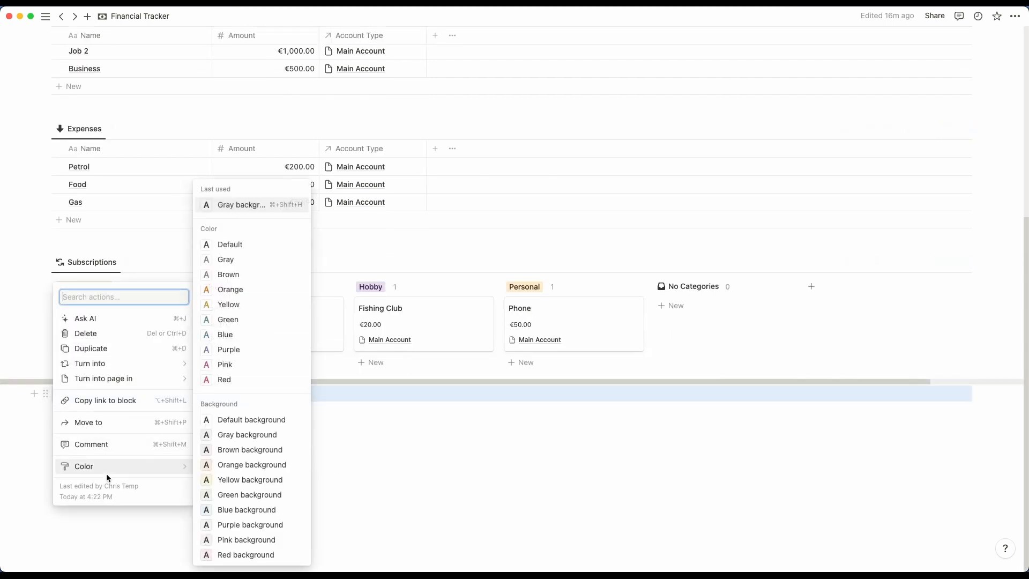
click(248, 479)
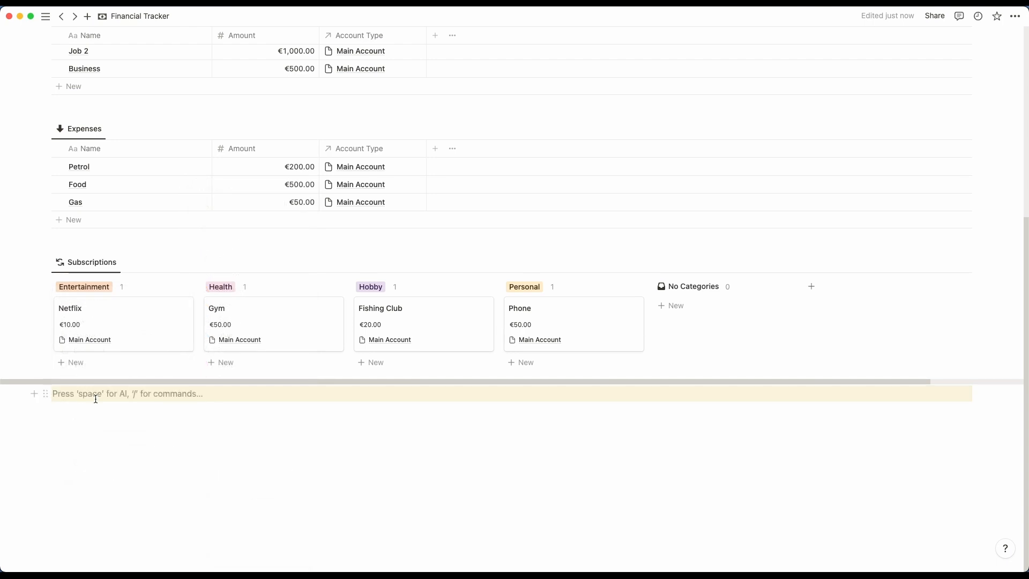
key(Return)
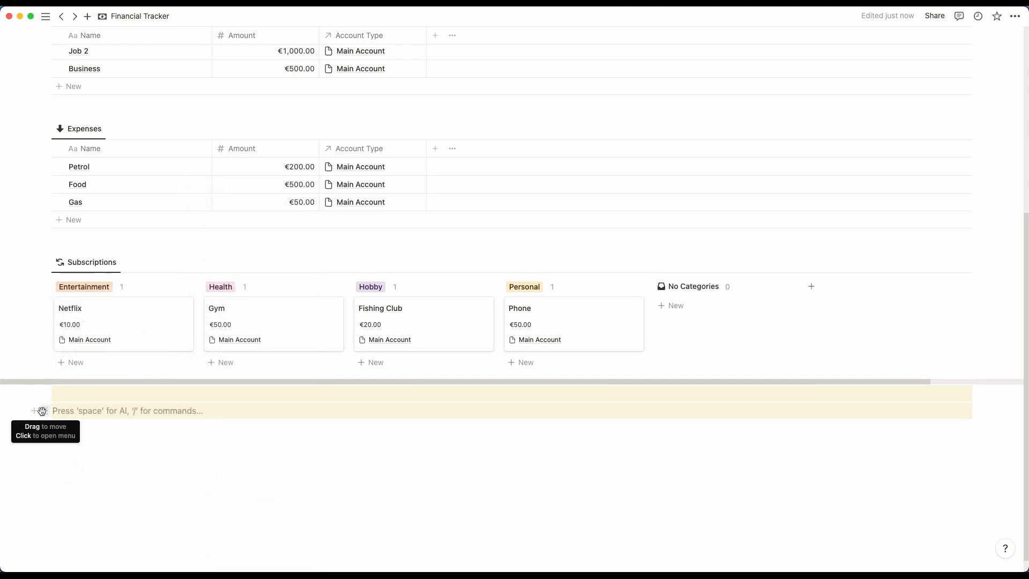
- Place the two yellow blocks as side-by-side columns above Income, with the Income database under the first and Expenses under the second
drag(46, 410, 979, 95)
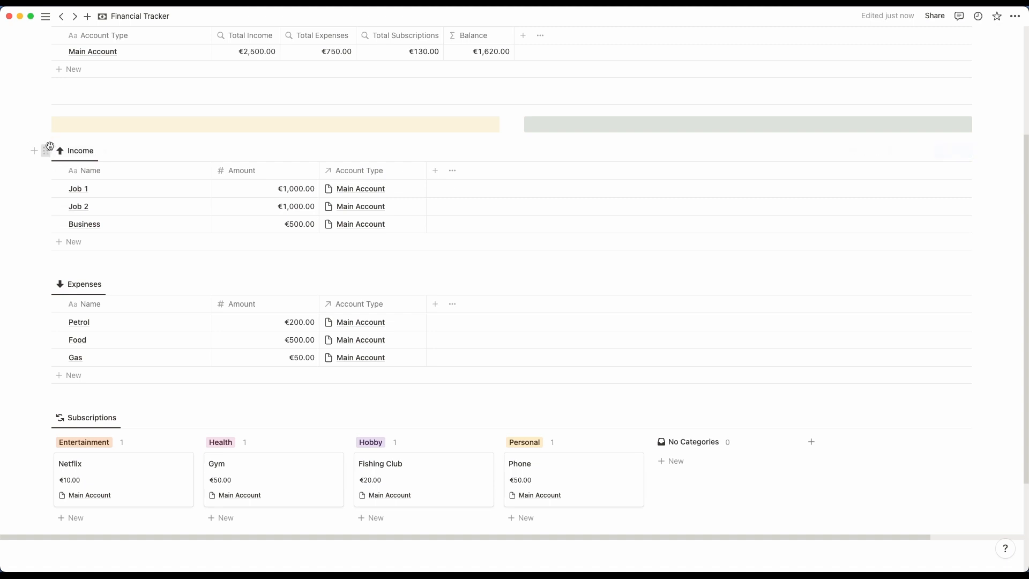
drag(46, 150, 59, 135)
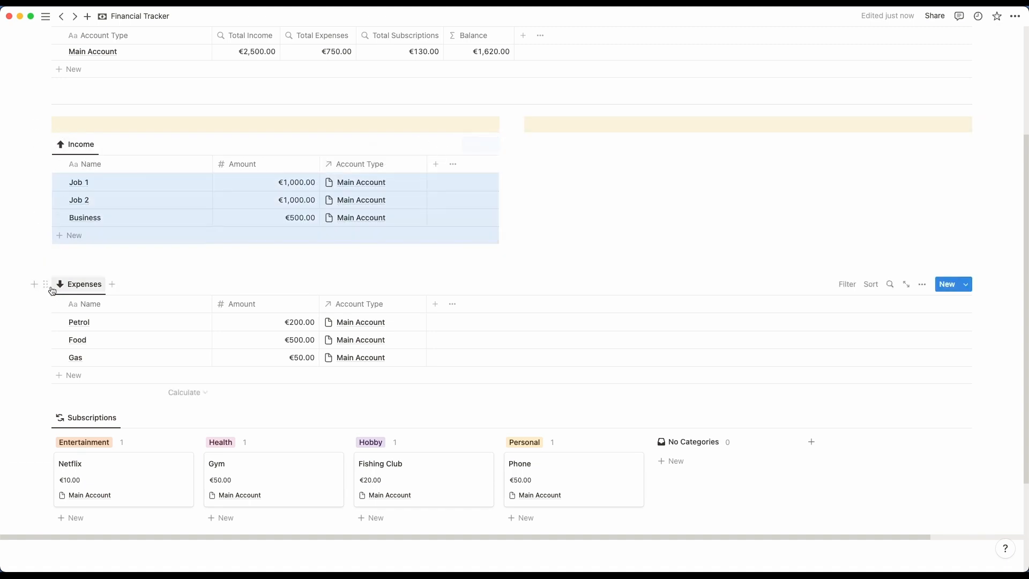
drag(46, 284, 535, 130)
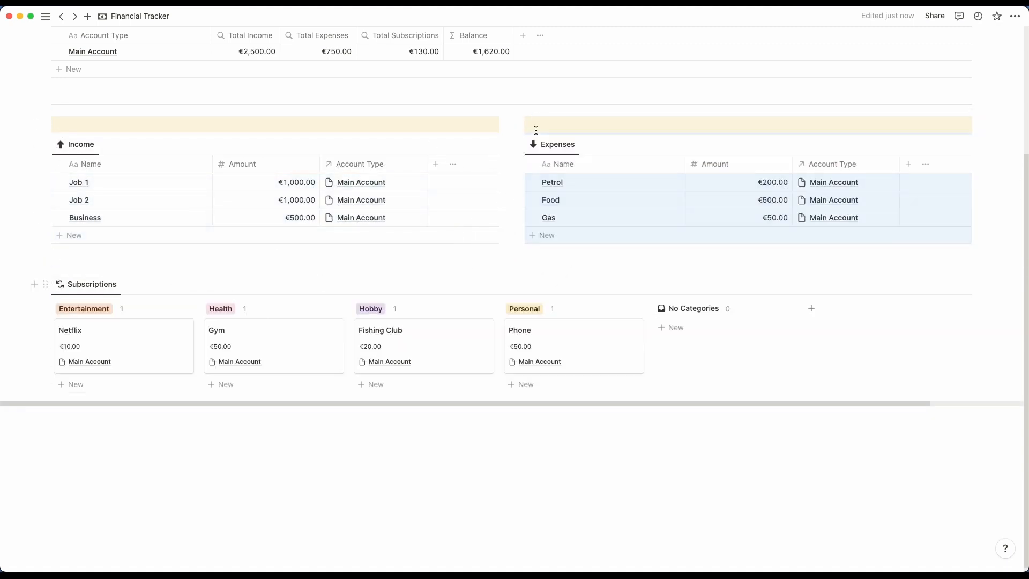
- Delete both yellow placeholder blocks above the Income and Expenses databases
click(46, 124)
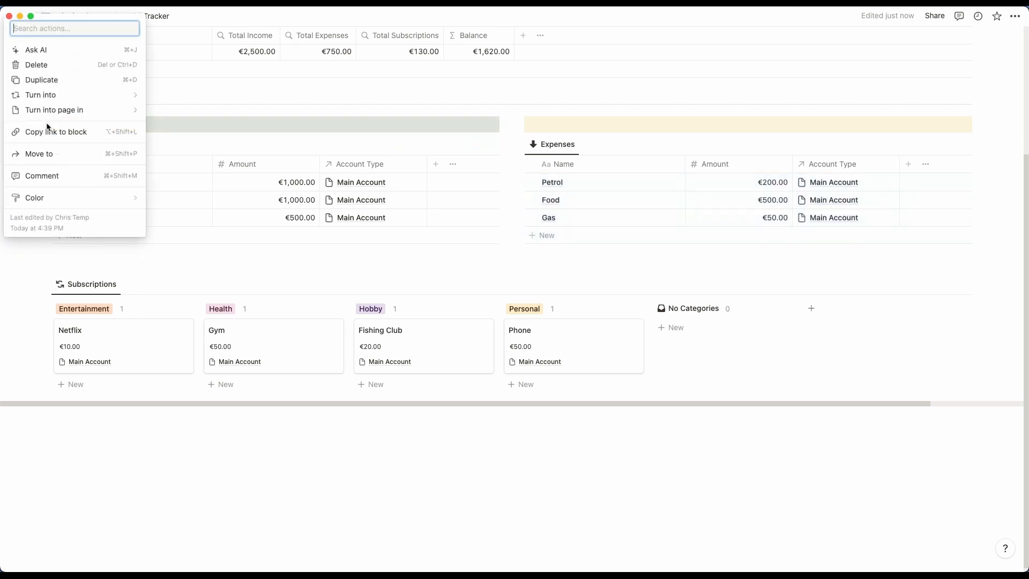
key(Delete)
click(518, 125)
key(Delete)
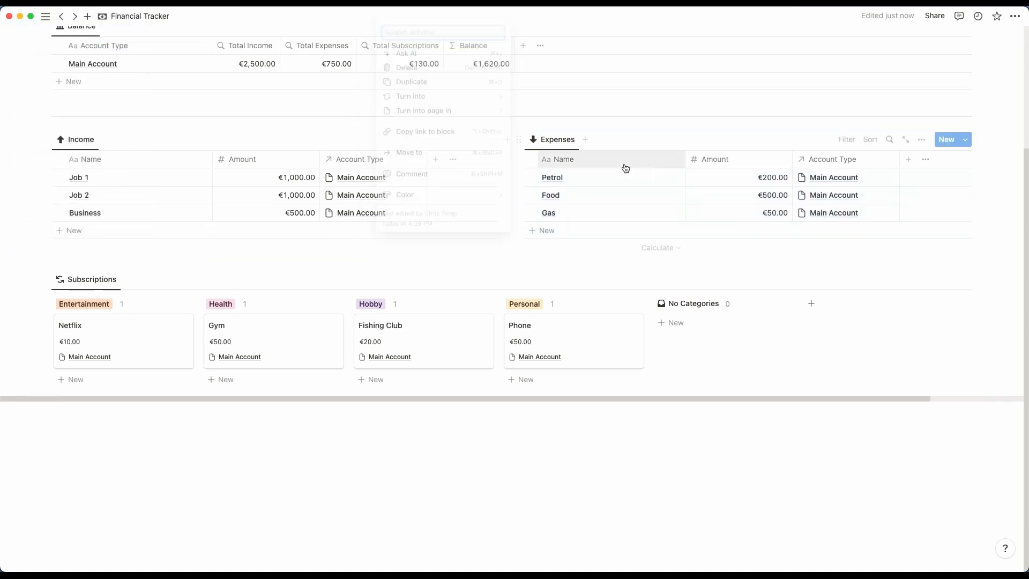
- Change the Balance view to the Gallery layout with its card preview set to None
scroll(1010, 155, up, 3)
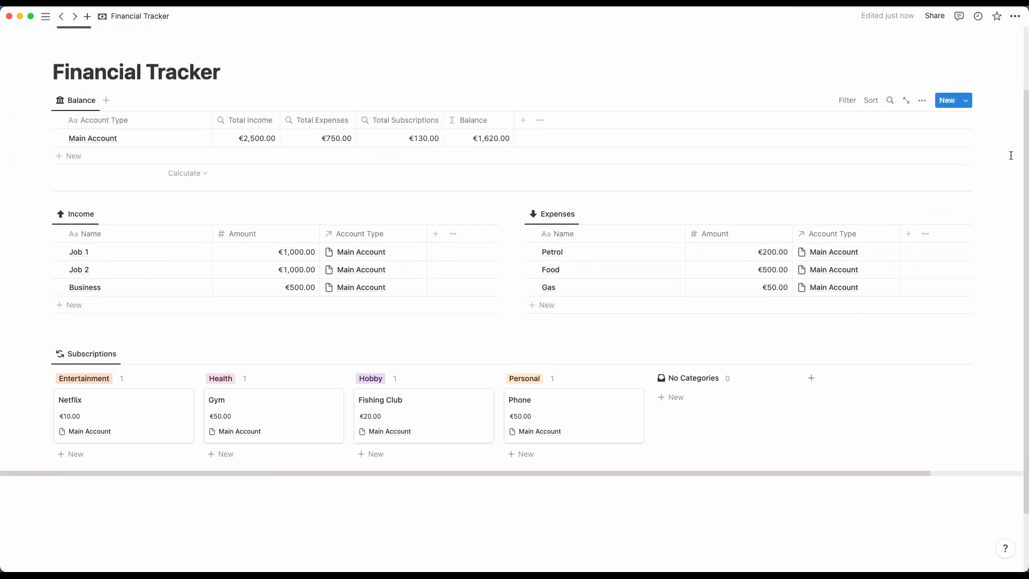
scroll(890, 176, up, 3)
scroll(890, 176, down, 1)
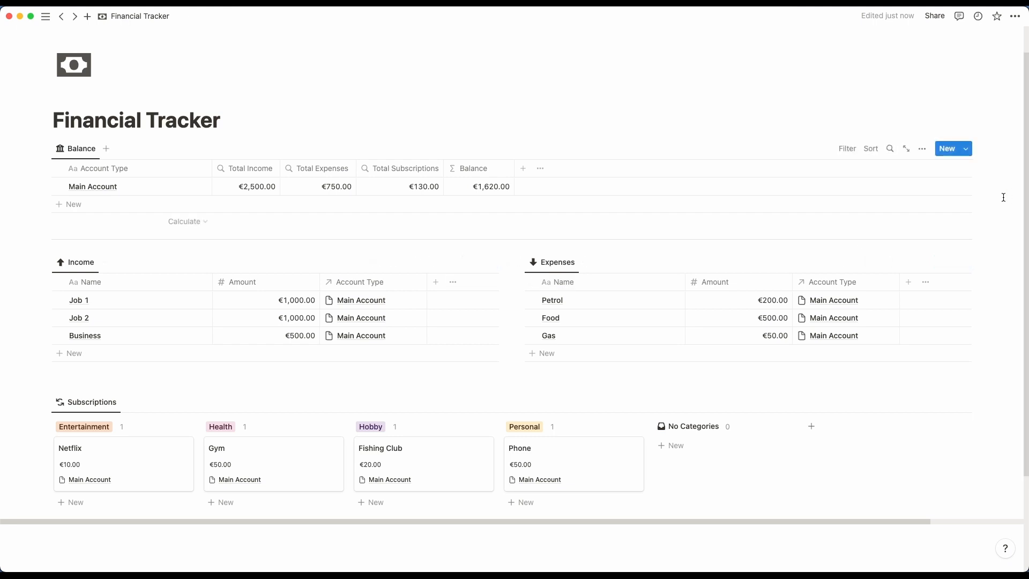
click(82, 148)
click(88, 185)
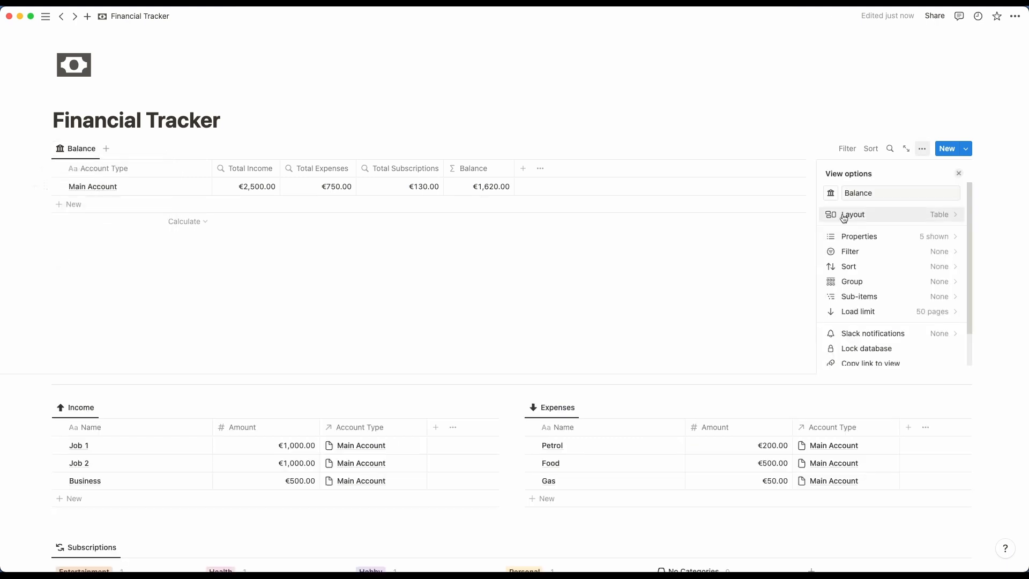
click(856, 214)
click(938, 240)
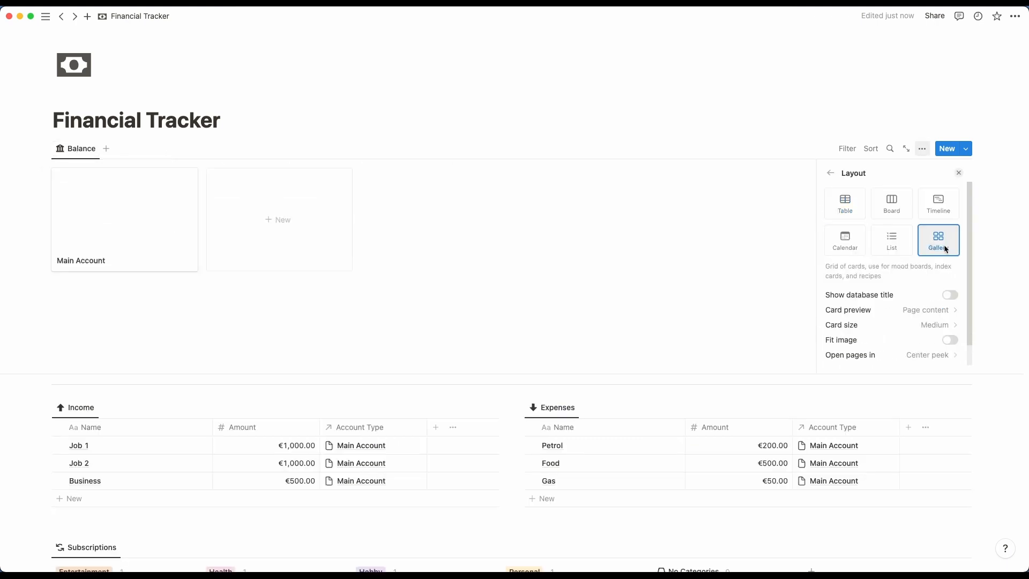
click(932, 311)
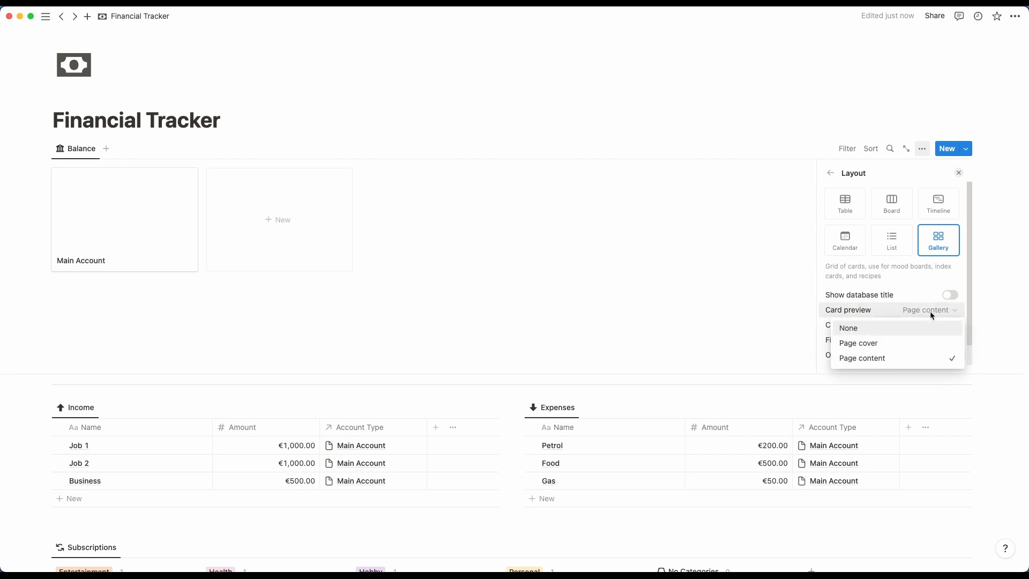
click(911, 331)
click(430, 323)
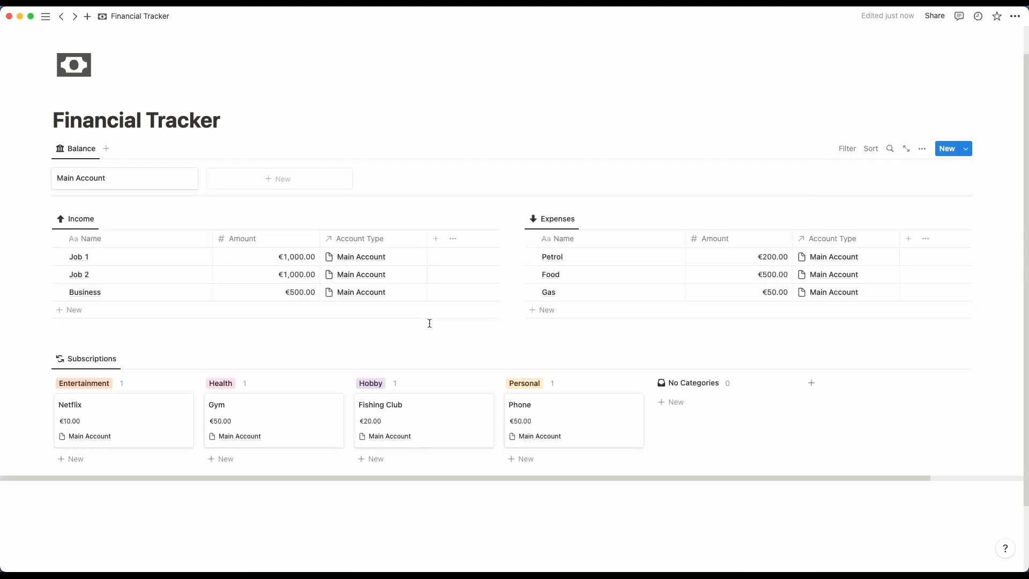
- Open the Main Account page and add a Text property named Total Income
click(123, 181)
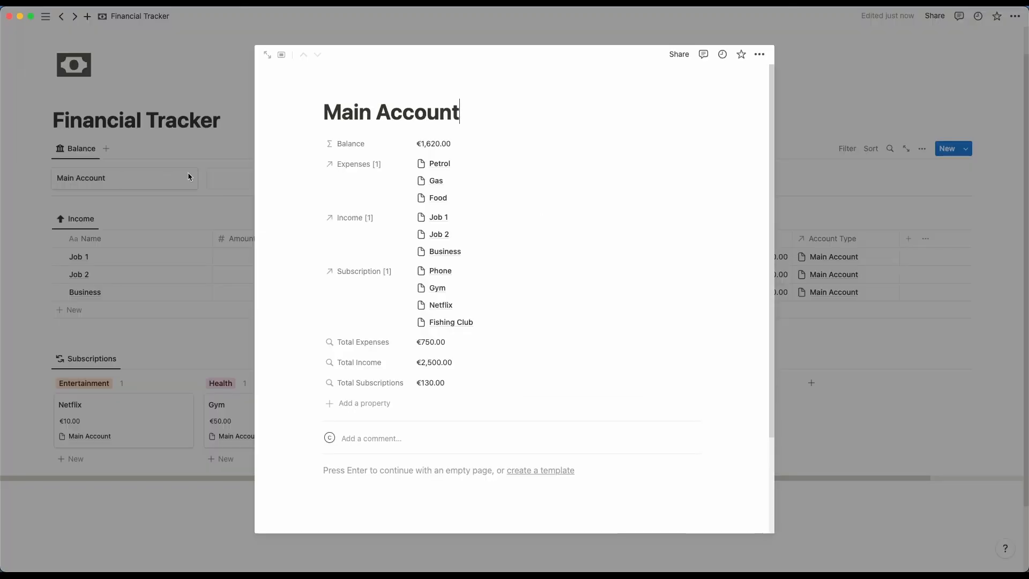
scroll(504, 264, down, 2)
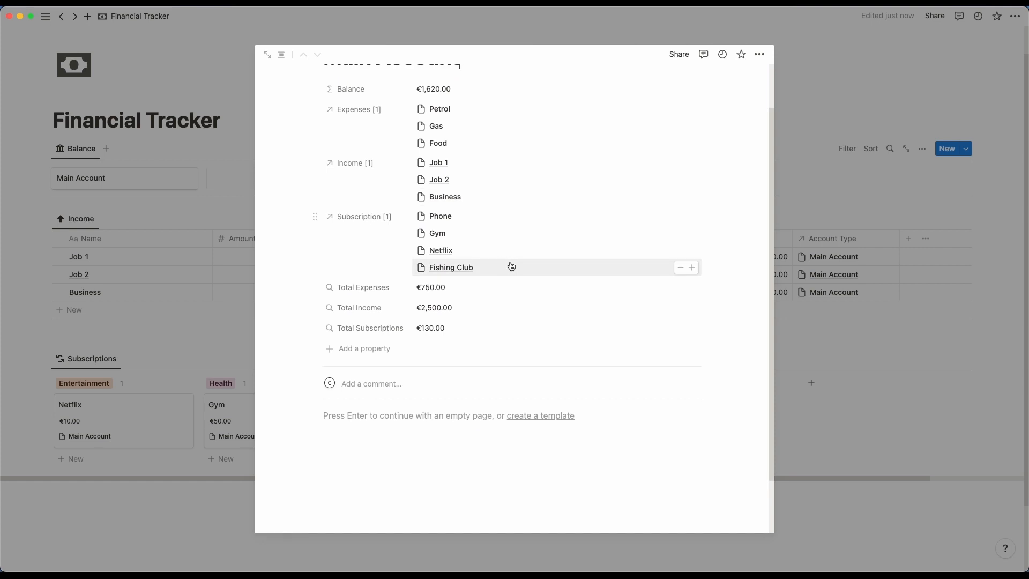
click(358, 349)
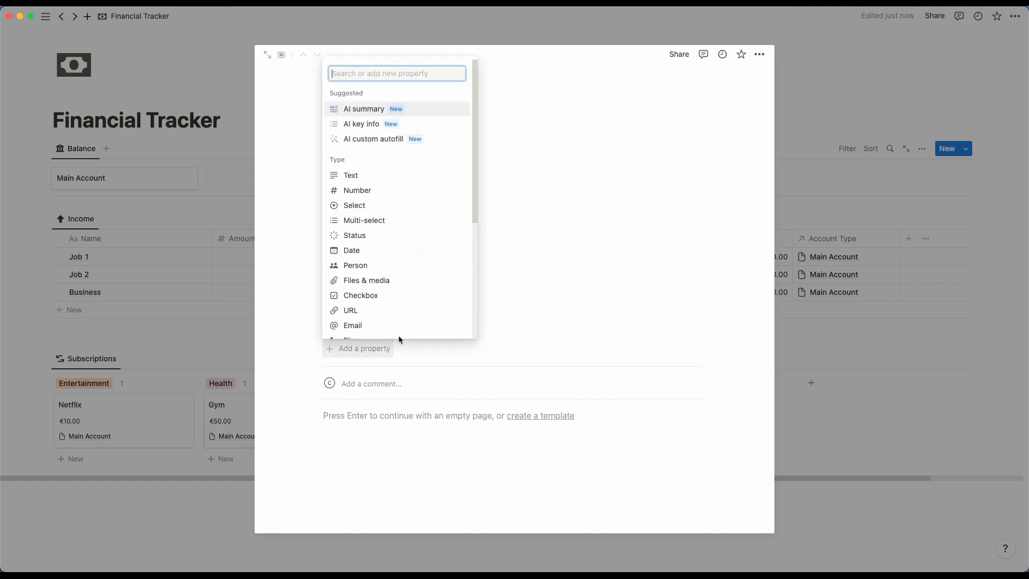
click(382, 179)
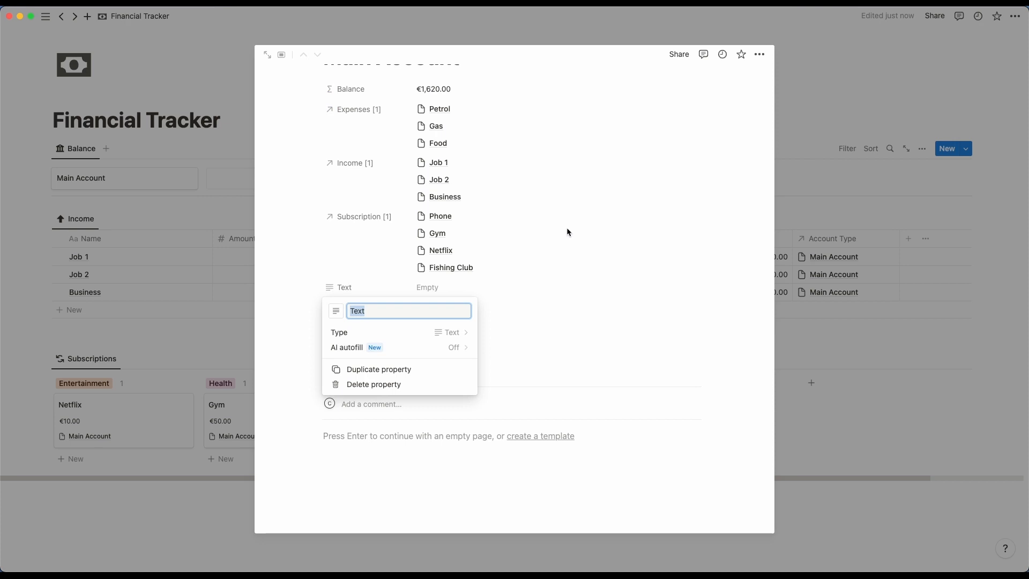
text(Total Incom)
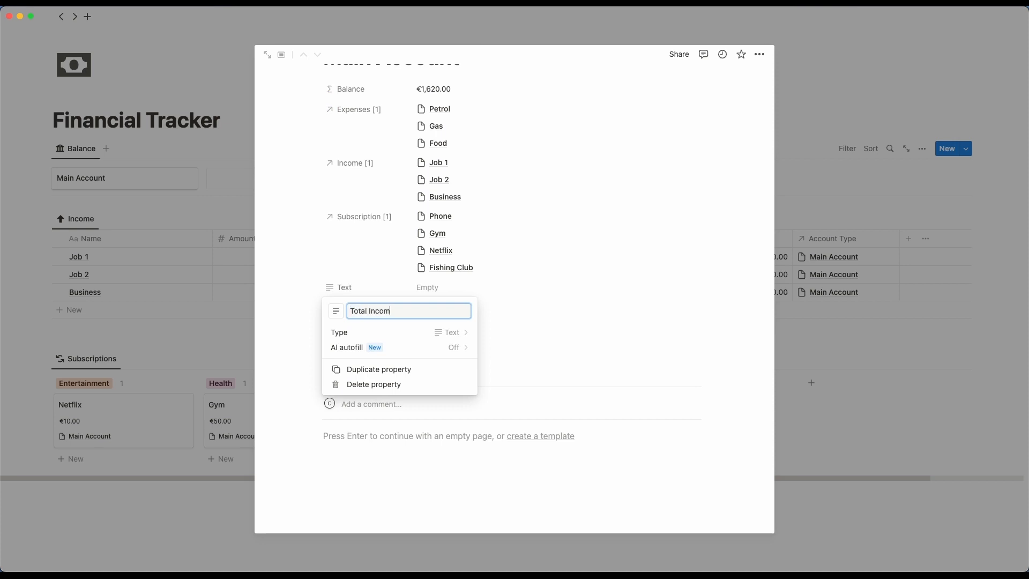
text(e)
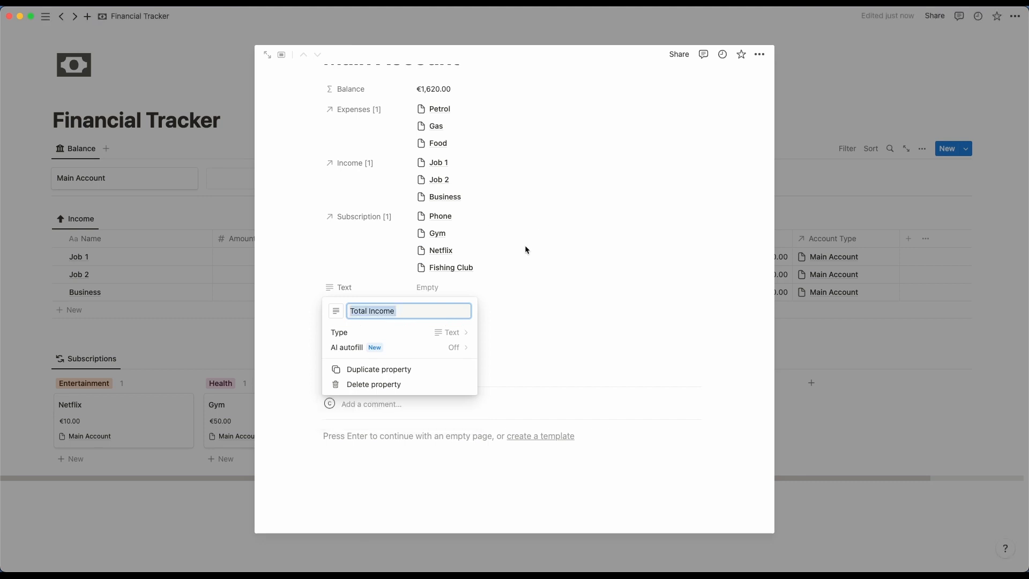
click(583, 300)
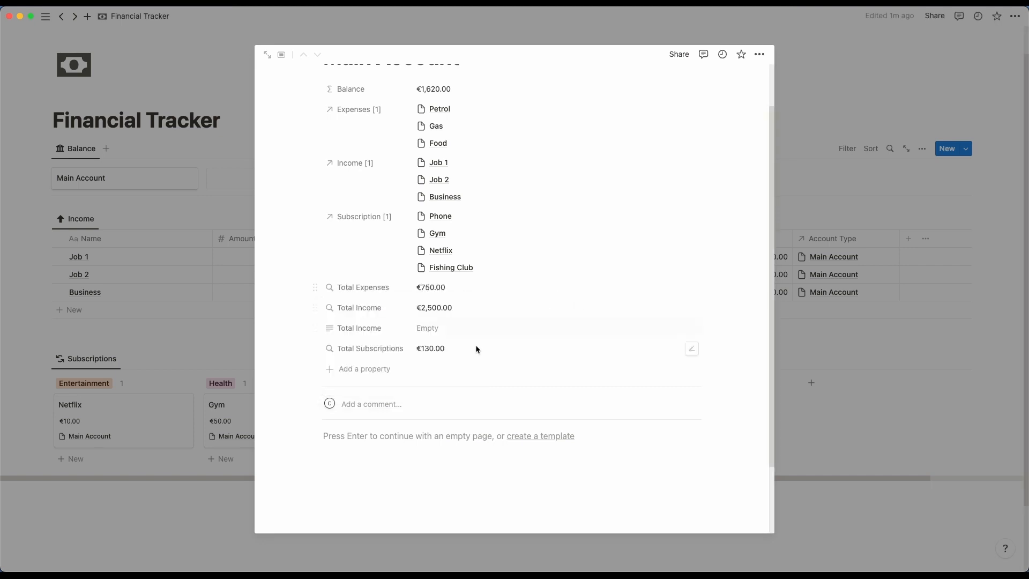
- Enter Total Income as the value of the new Total Income text property
click(457, 328)
text(Total Income)
key(Return)
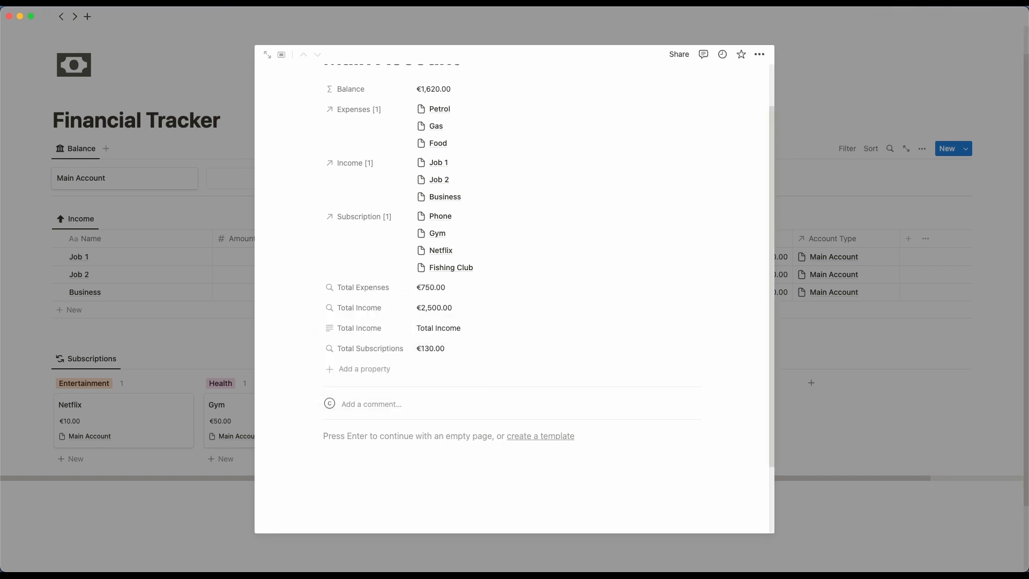
- Add a Text property named Total Expenses to the Main Account page and enter Total Expenses as its value
click(368, 376)
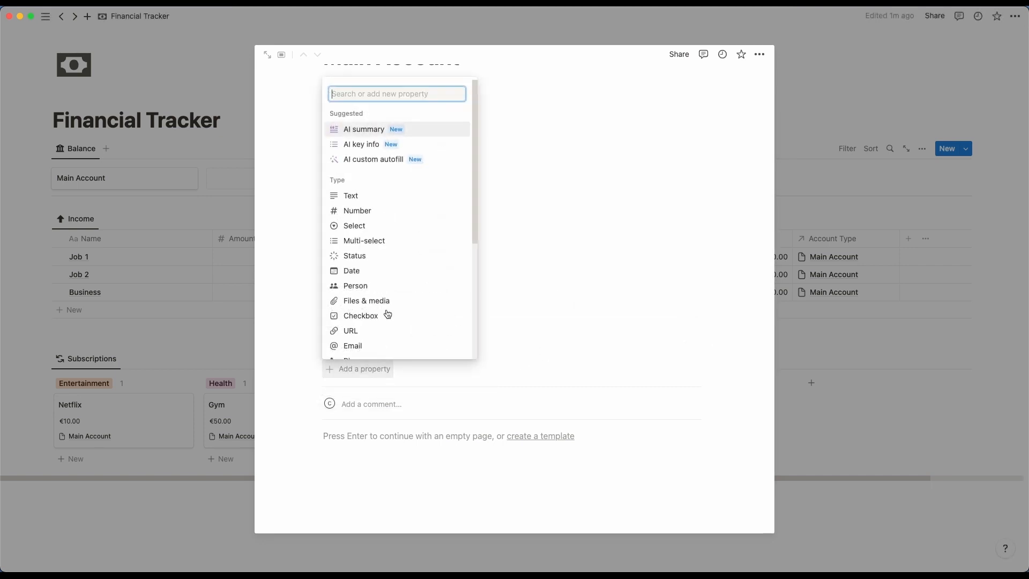
click(367, 191)
text(T)
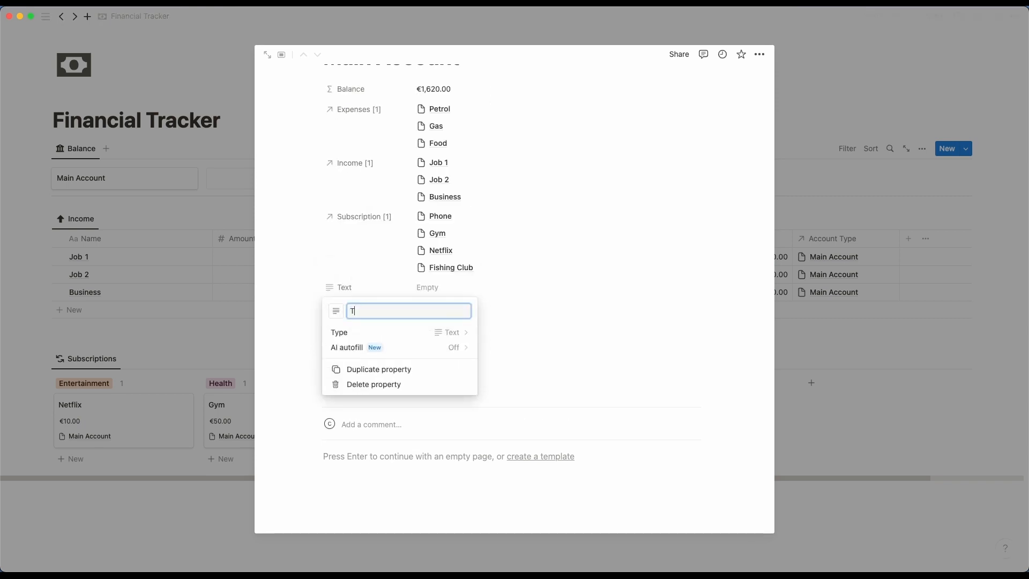
text(otal Expenses)
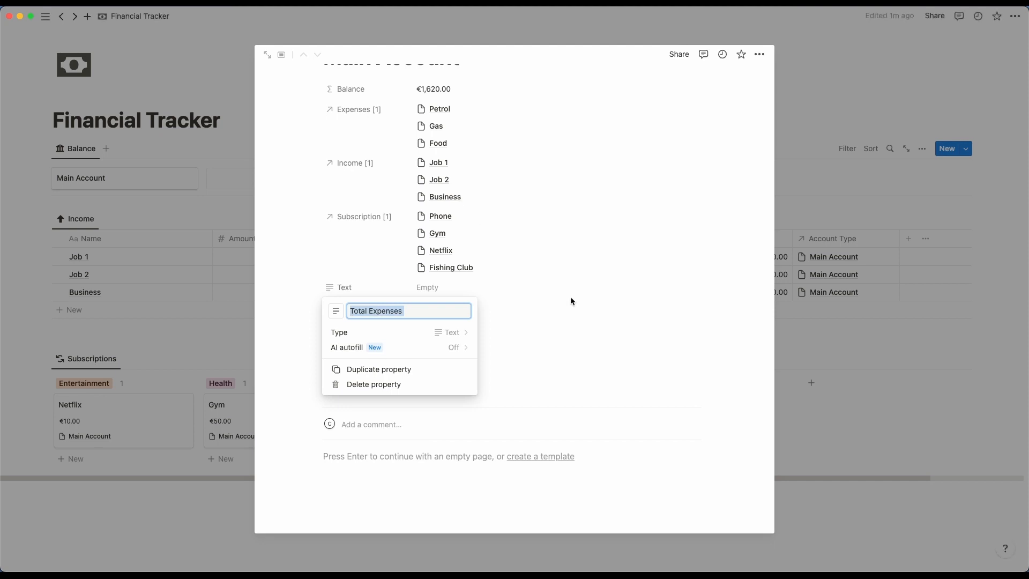
click(572, 301)
click(473, 313)
text(Total Expenses)
key(Return)
- Add a Text property named Subscriptions to the Main Account page and enter Subscriptions as its value
click(370, 391)
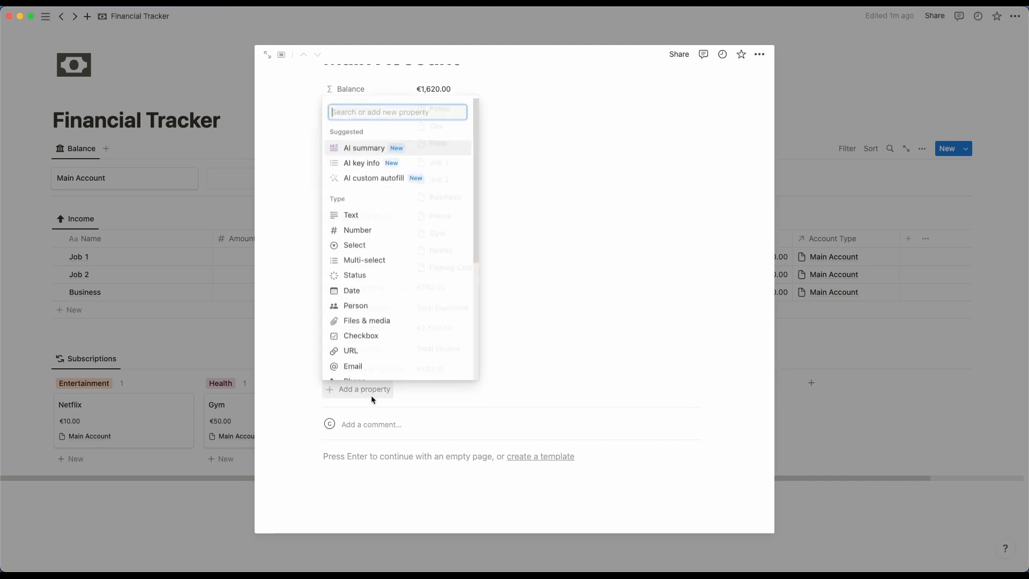
click(386, 216)
text(Subscriptions)
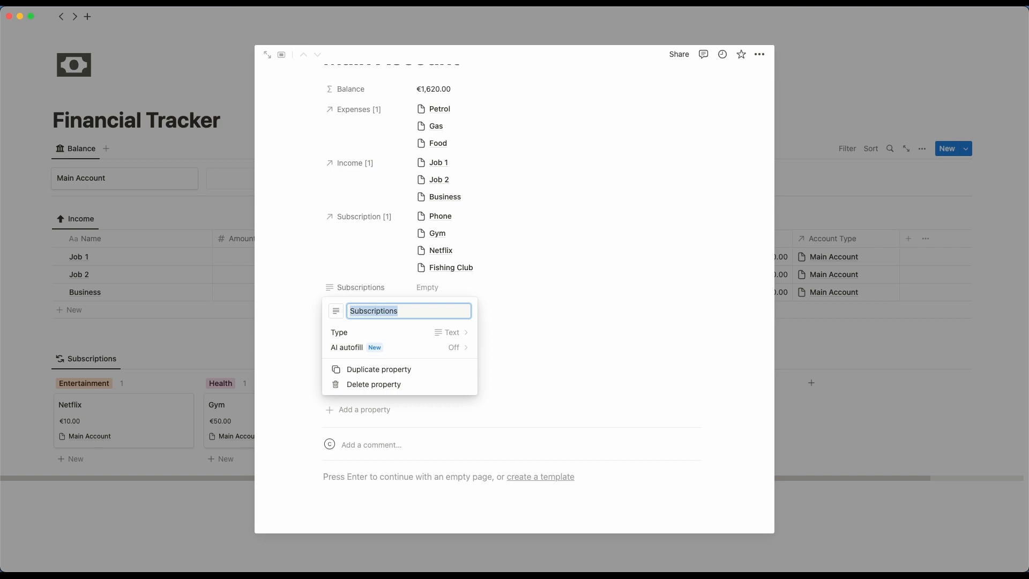
click(429, 289)
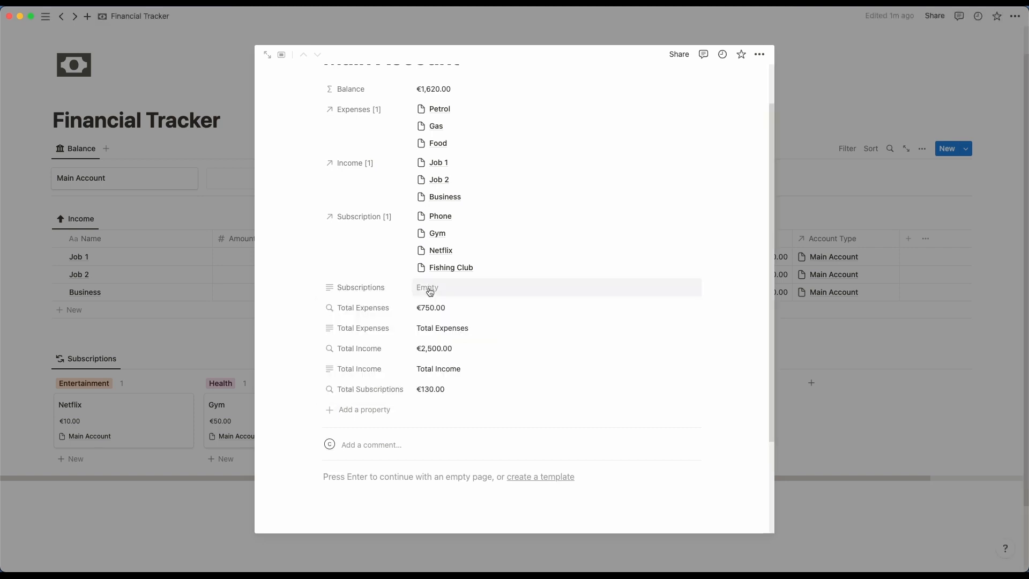
click(429, 290)
text(Subscriptions)
key(Return)
- Add a Text property named Balance to the Main Account page and enter Balance as its value
click(381, 410)
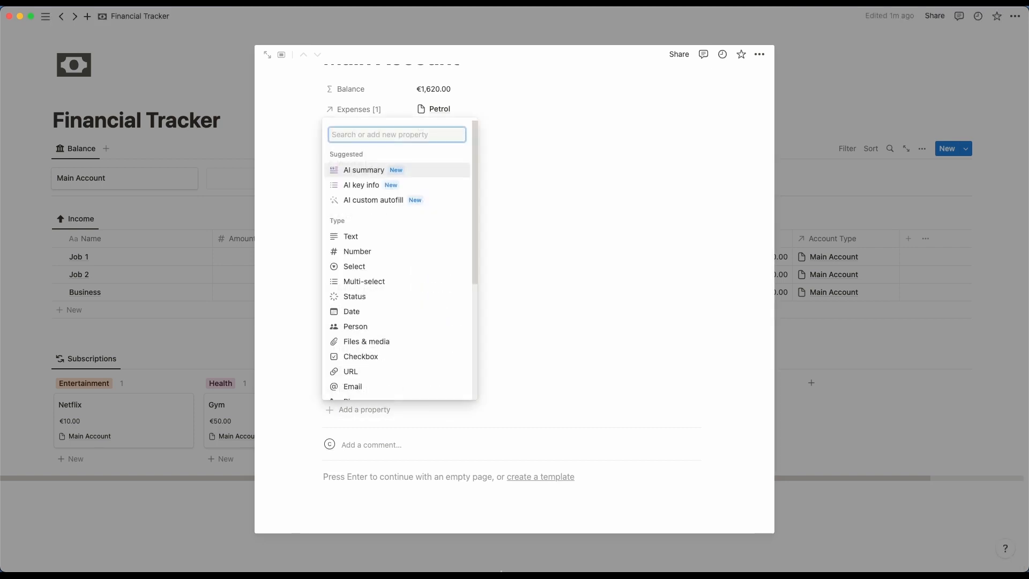
click(368, 236)
text(Balance)
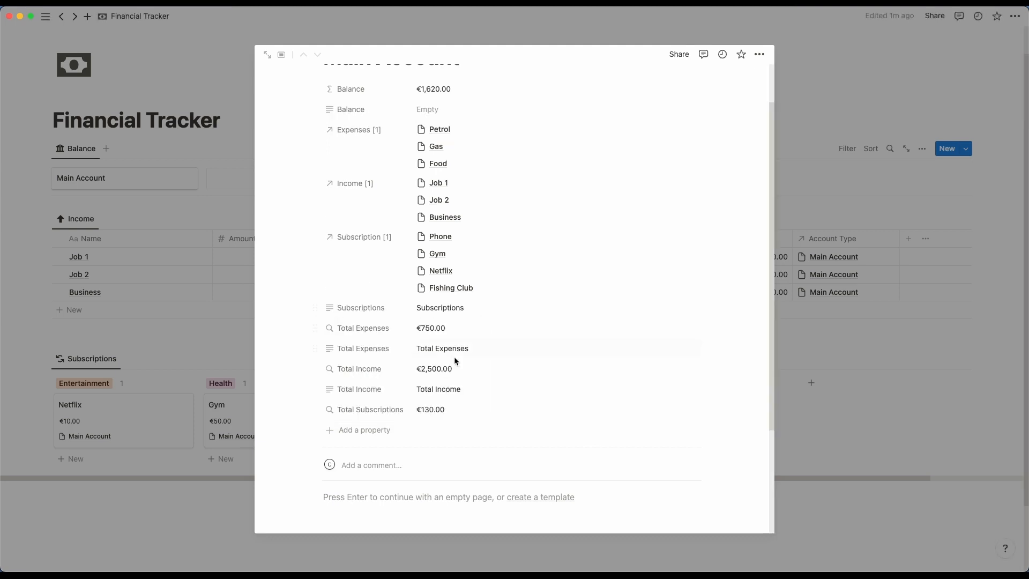
scroll(454, 356, down, 5)
scroll(430, 383, up, 5)
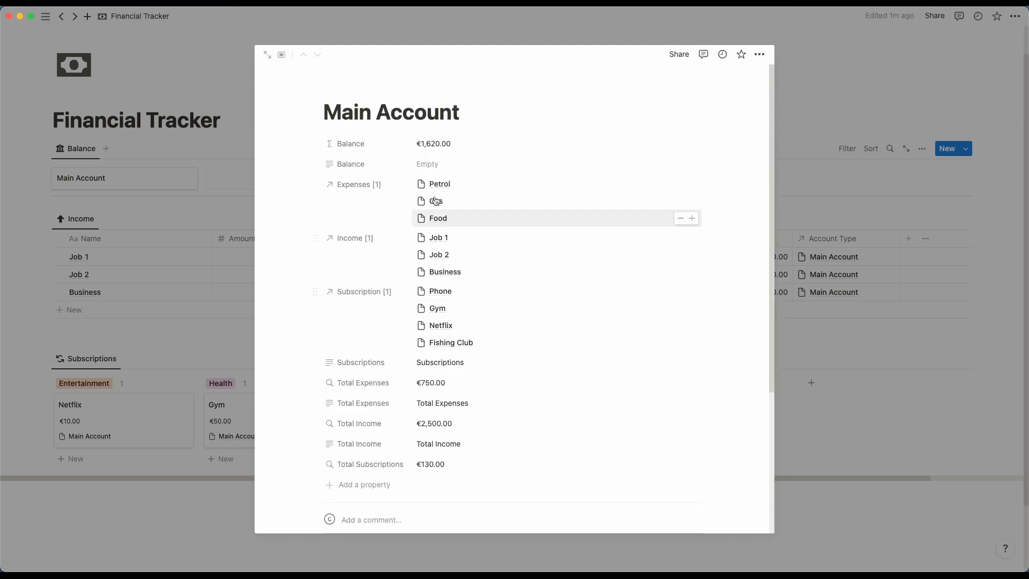
click(504, 164)
text(Balance)
key(Escape)
- Reorder the Main Account properties so each text label sits directly above its matching amount, and close the page
drag(316, 163, 310, 362)
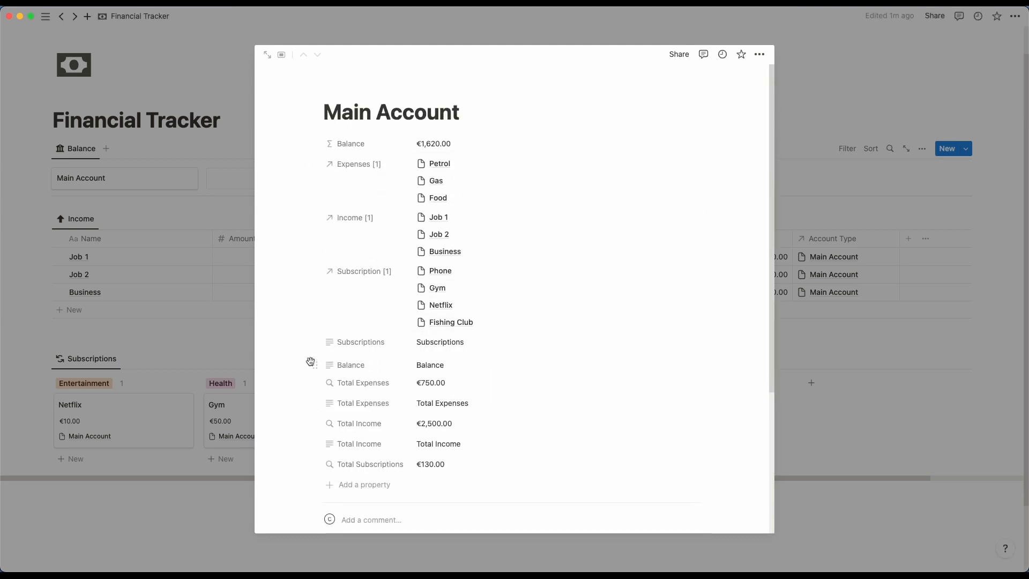
scroll(325, 359, down, 2)
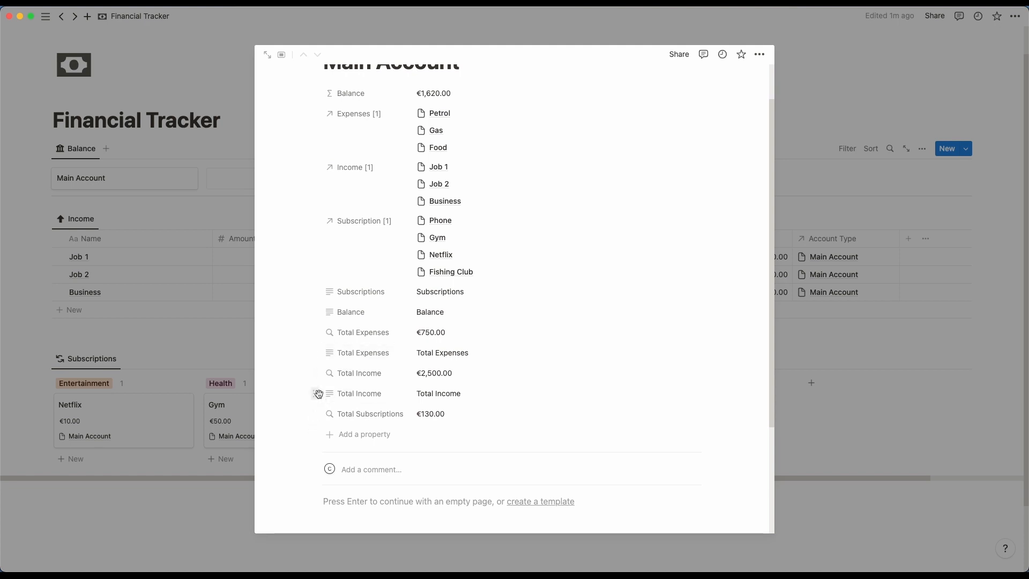
drag(319, 397, 314, 329)
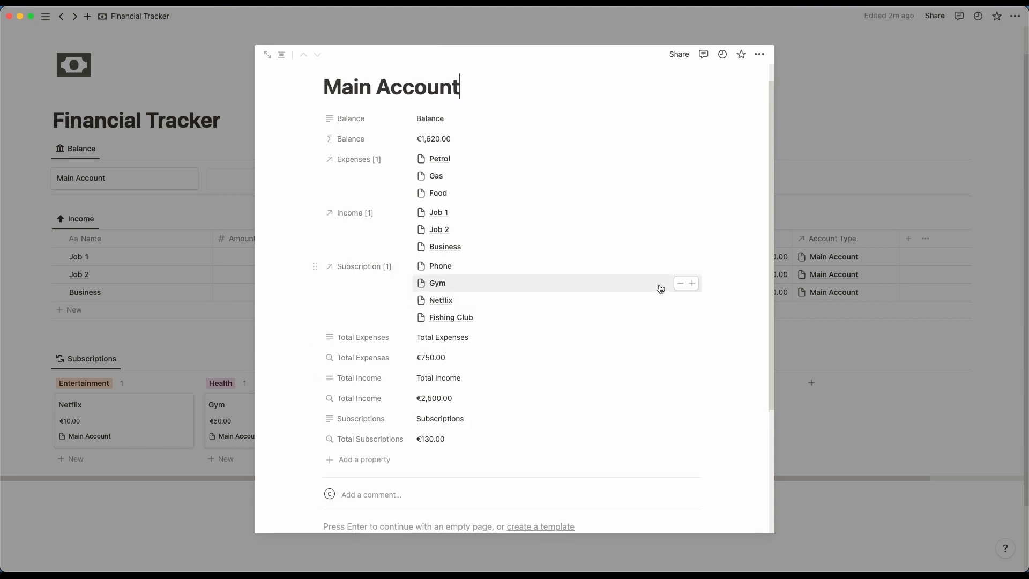
click(831, 121)
- Create a blank card in the Balance gallery to check its properties, and delete it
click(291, 179)
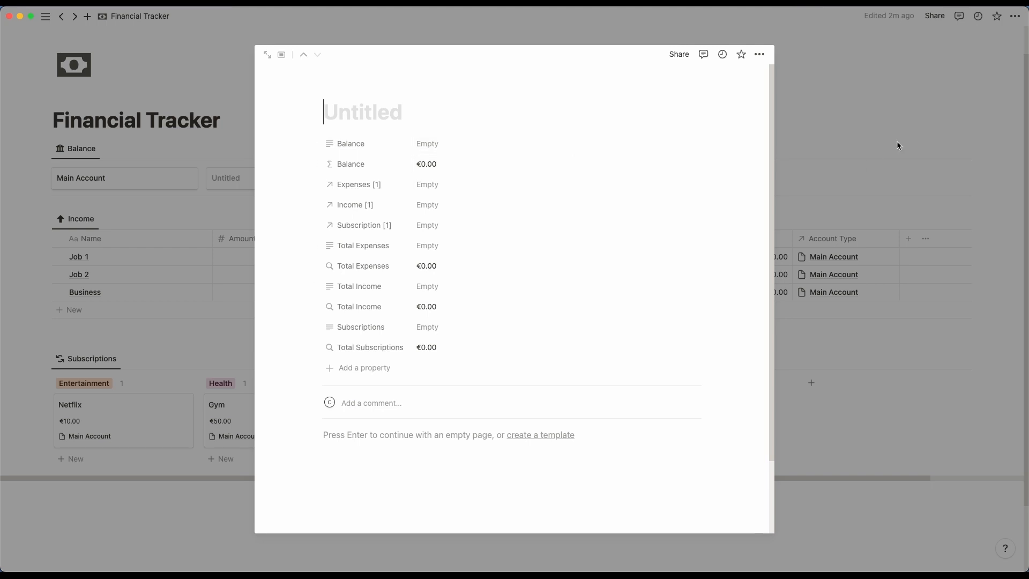
click(873, 138)
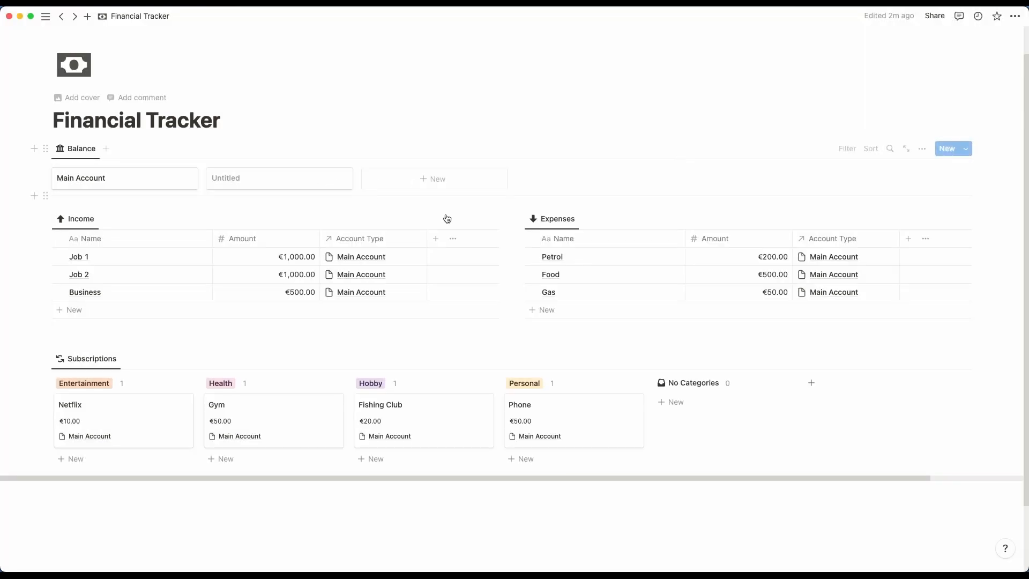
click(341, 182)
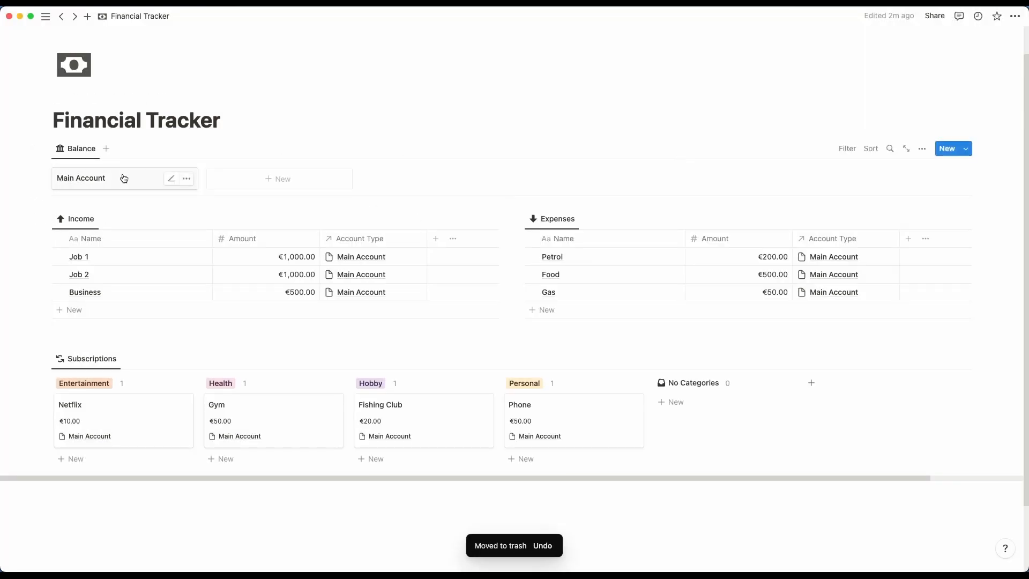
- Create a page template for the Balance database from the Main Account page and set its Balance text property to Balance
click(124, 179)
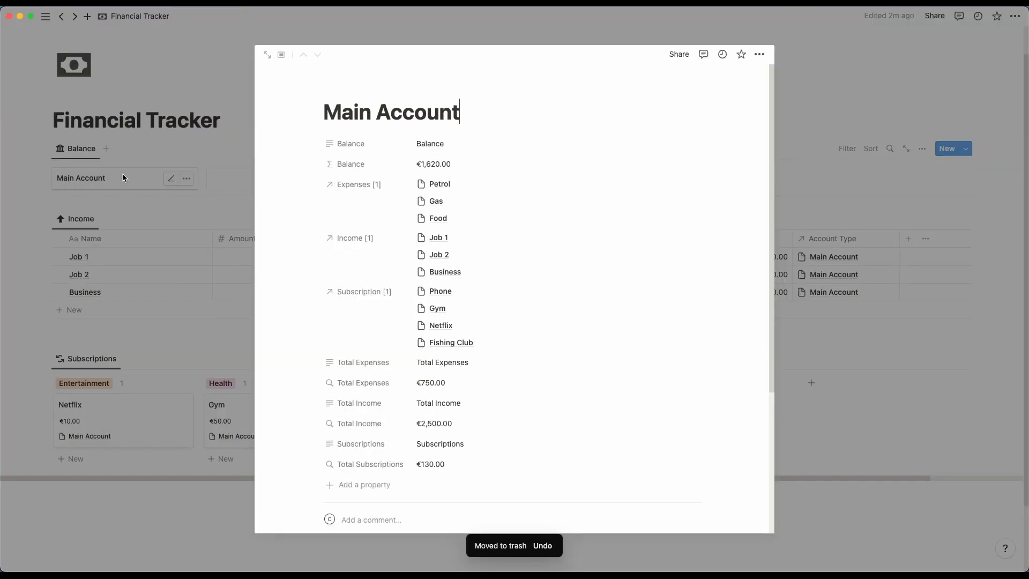
scroll(509, 322, down, 4)
click(546, 351)
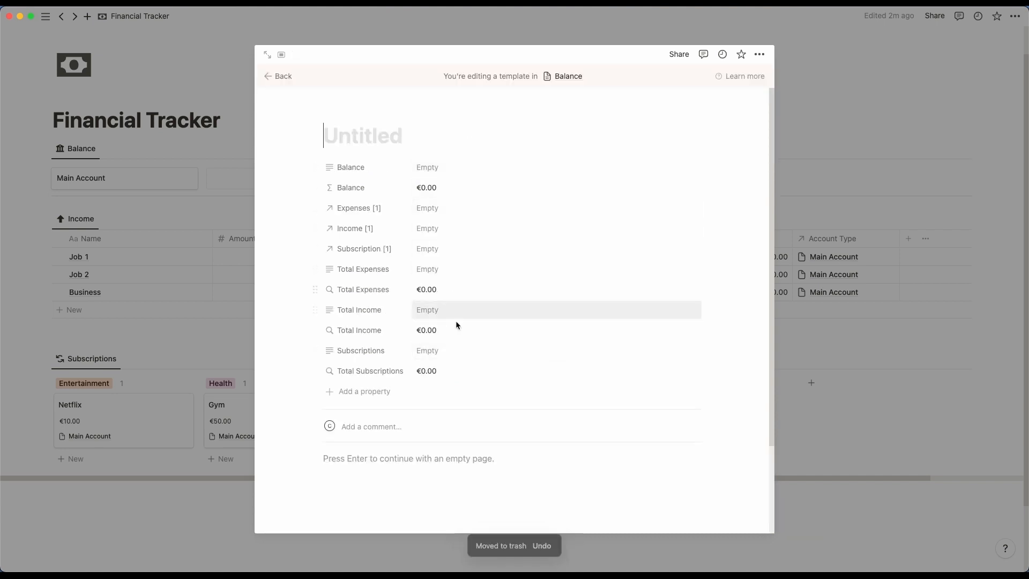
click(451, 167)
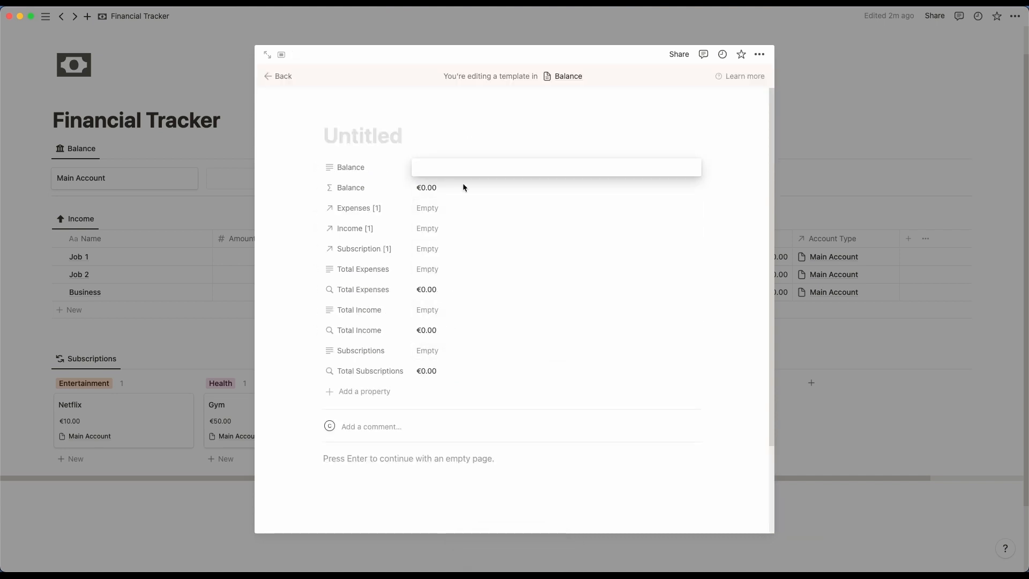
click(512, 231)
- Copy the Total Expenses property name into the template's Total Expenses text value
click(437, 269)
click(370, 269)
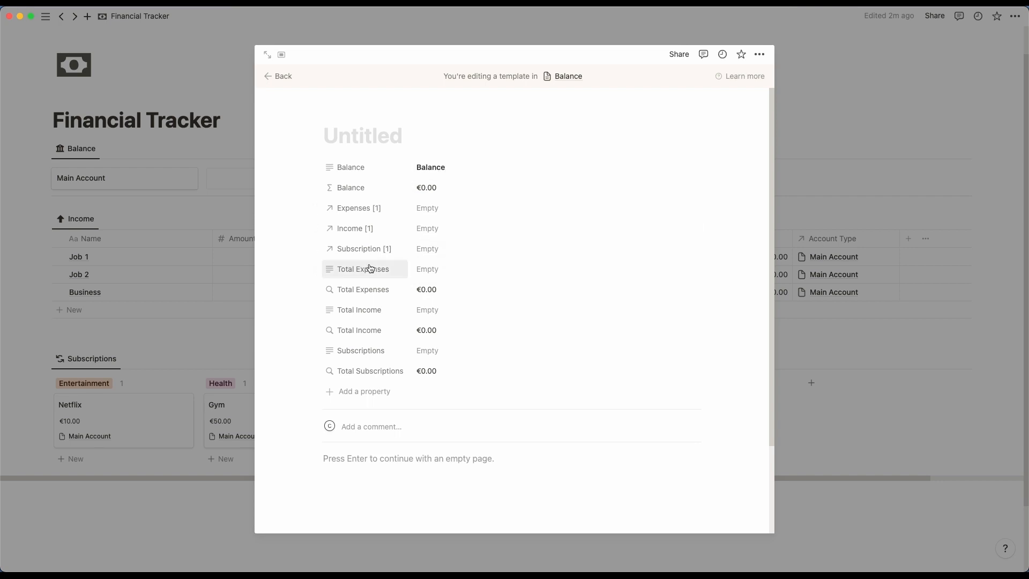
click(370, 269)
click(397, 289)
key(super+c)
click(603, 299)
click(473, 268)
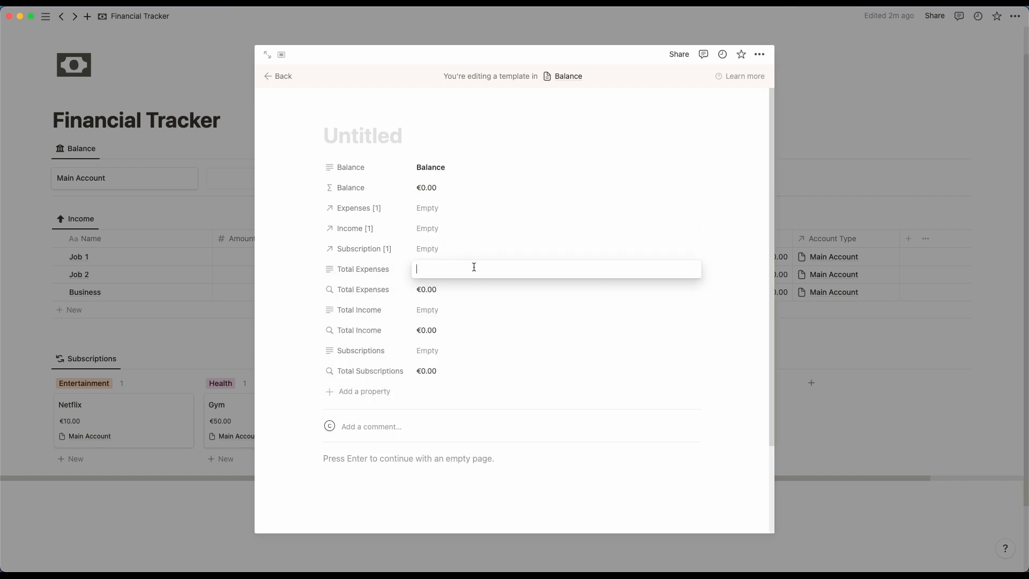
key(super+v)
click(431, 310)
- Copy the Total Income property name into the template's Total Income text value
click(375, 310)
click(385, 330)
key(super+c)
click(499, 326)
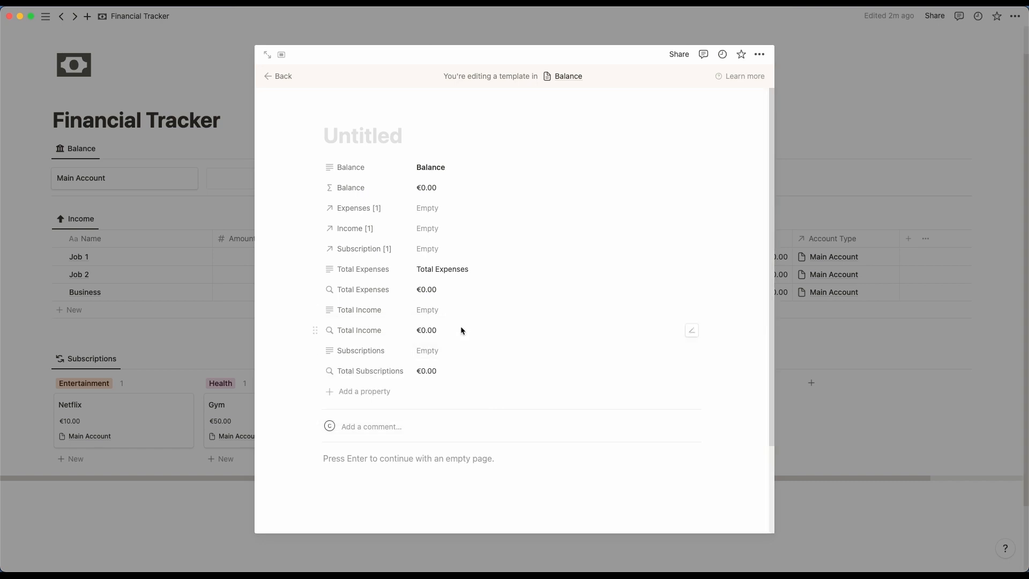
click(465, 312)
key(super+v)
click(532, 348)
- Copy the Subscriptions property name into the template's Subscriptions text value
click(377, 354)
click(377, 370)
key(super+c)
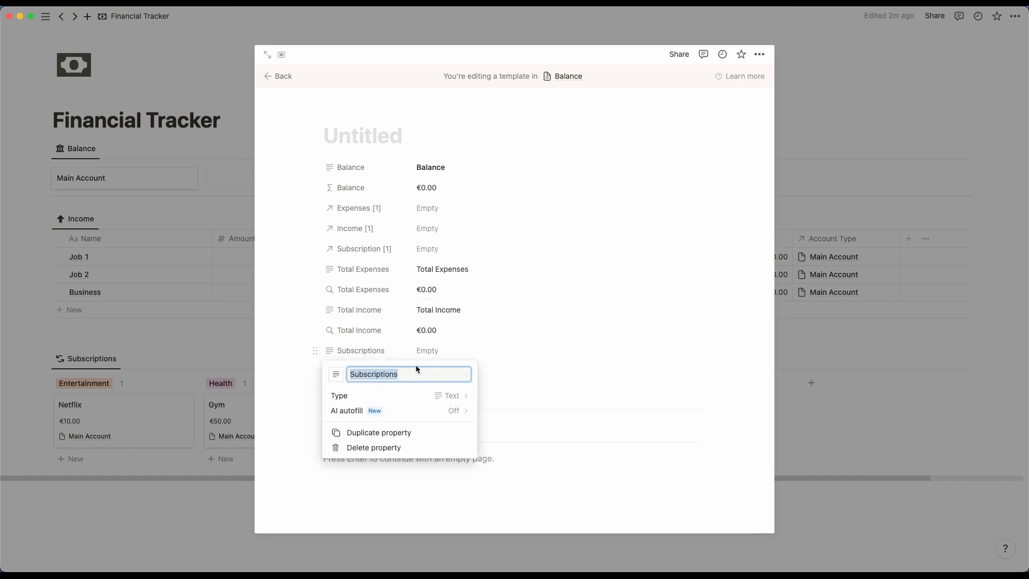
click(427, 356)
click(427, 351)
key(super+v)
key(Return)
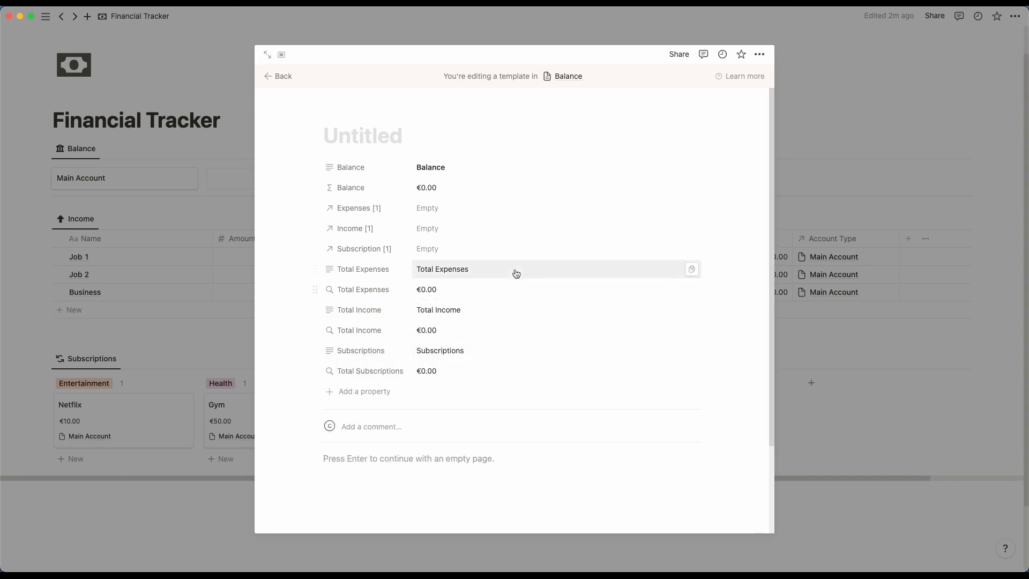
- Title the Balance template Account Name and close it
text(A)
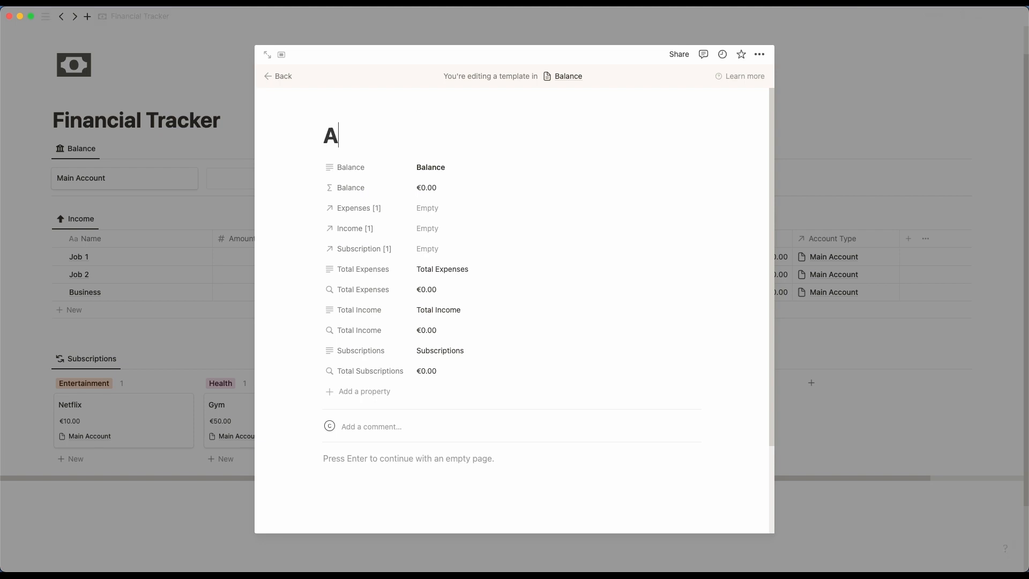
text(ccount Nam)
text(e)
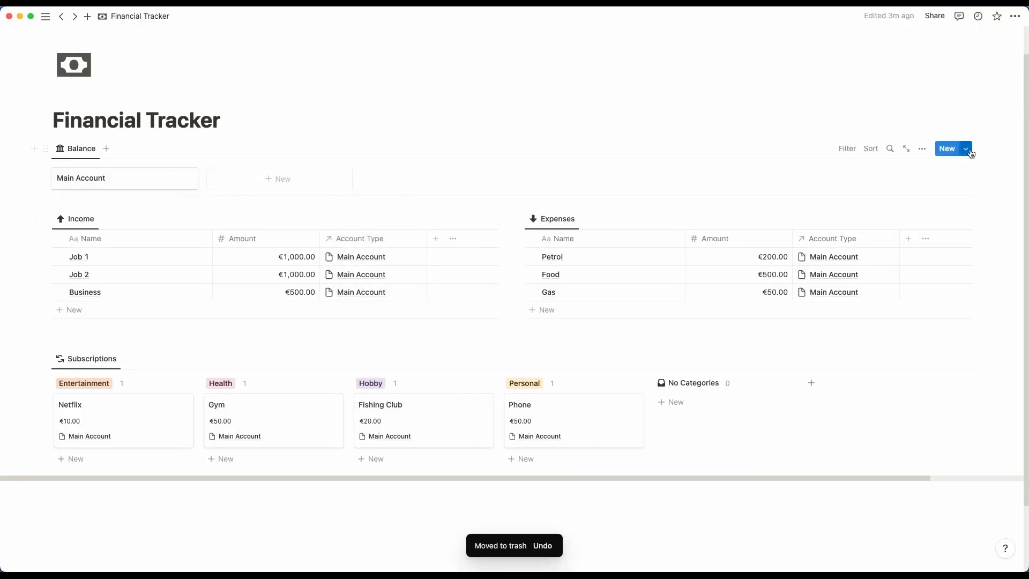
- Set the Account Name template as the default for all views in the Balance database
click(970, 153)
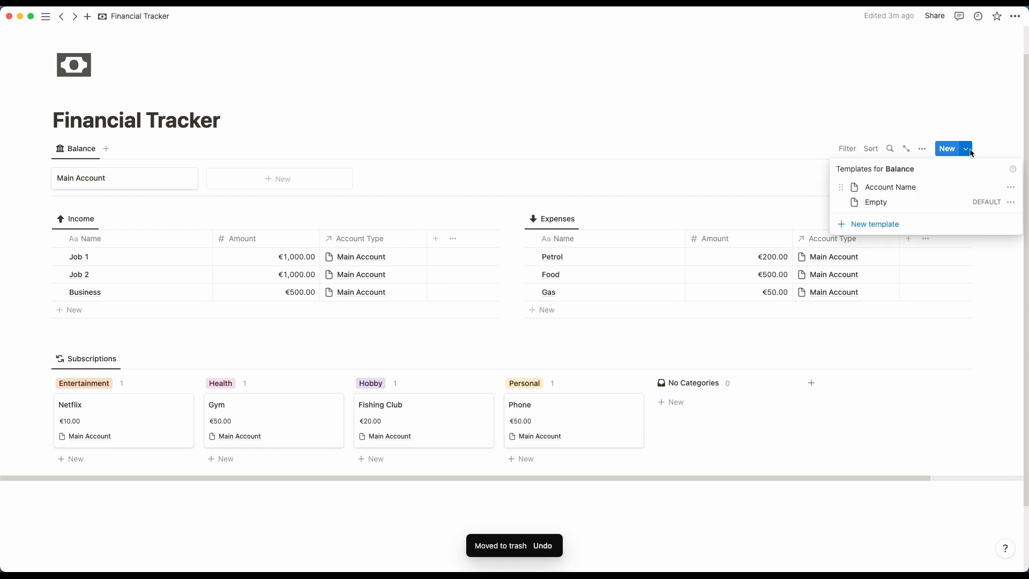
click(1010, 188)
click(947, 174)
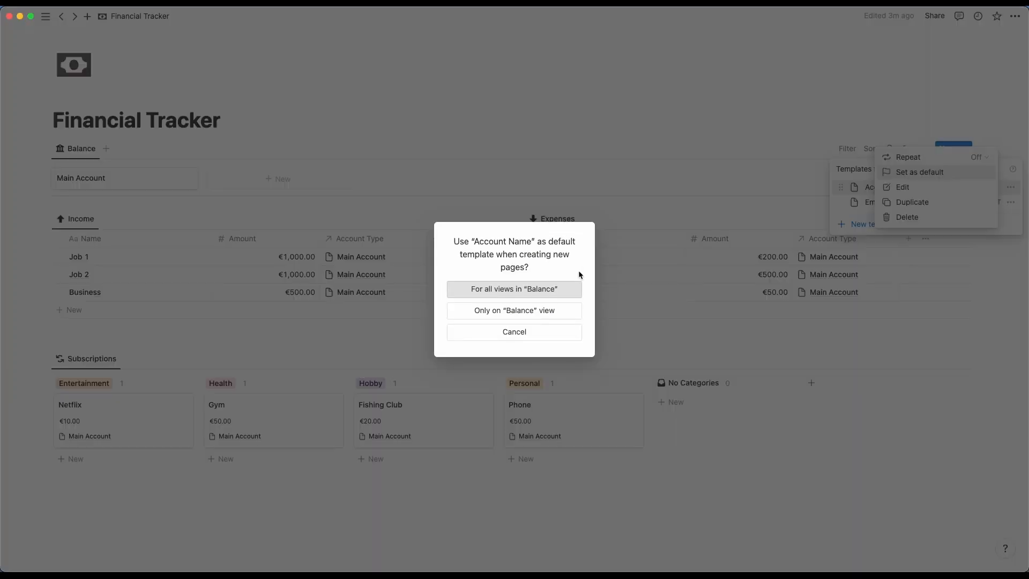
click(543, 294)
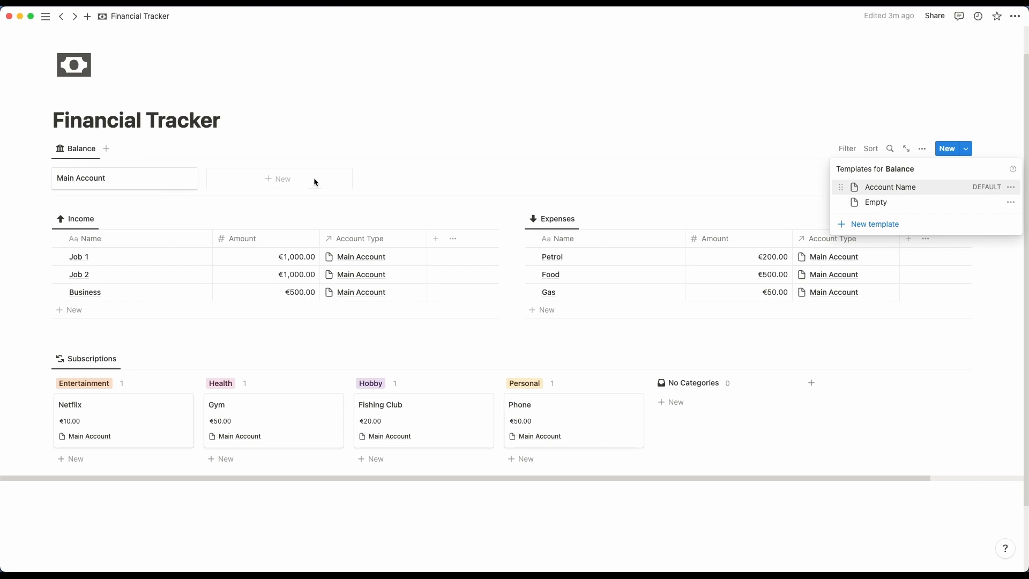
- Create a test card from the default Account Name template in the Balance gallery, and delete it
click(274, 181)
click(266, 181)
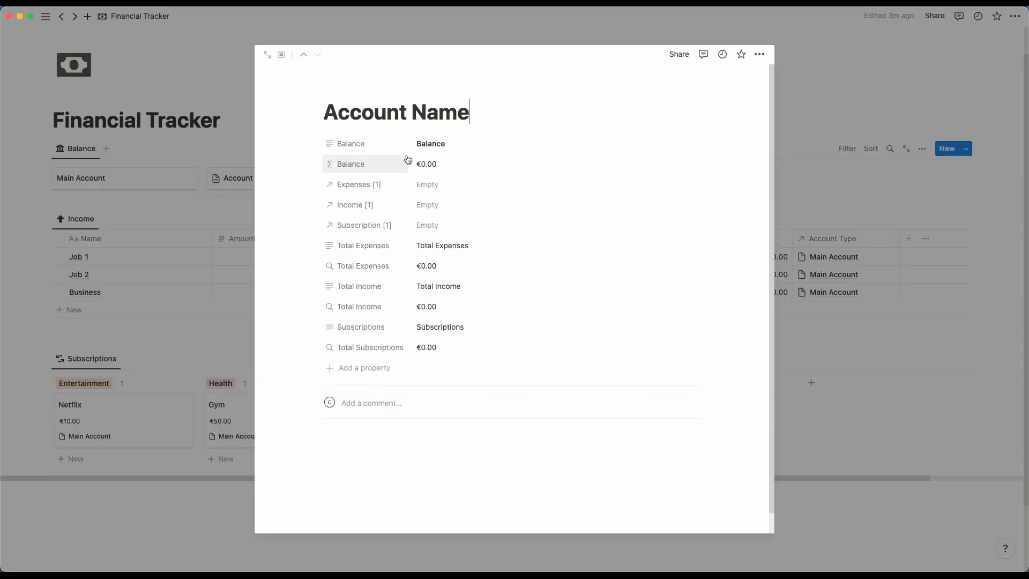
click(825, 100)
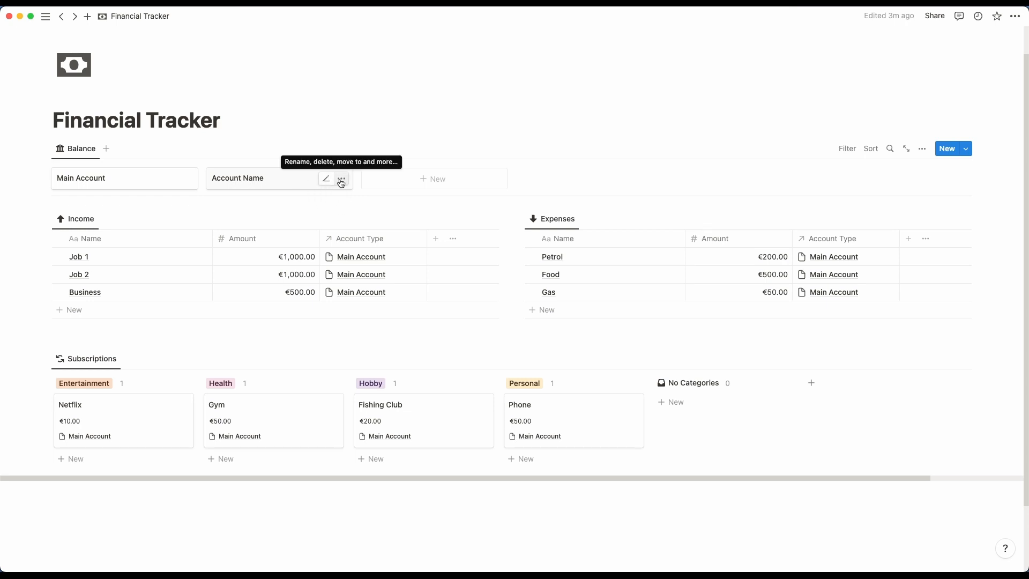
click(341, 182)
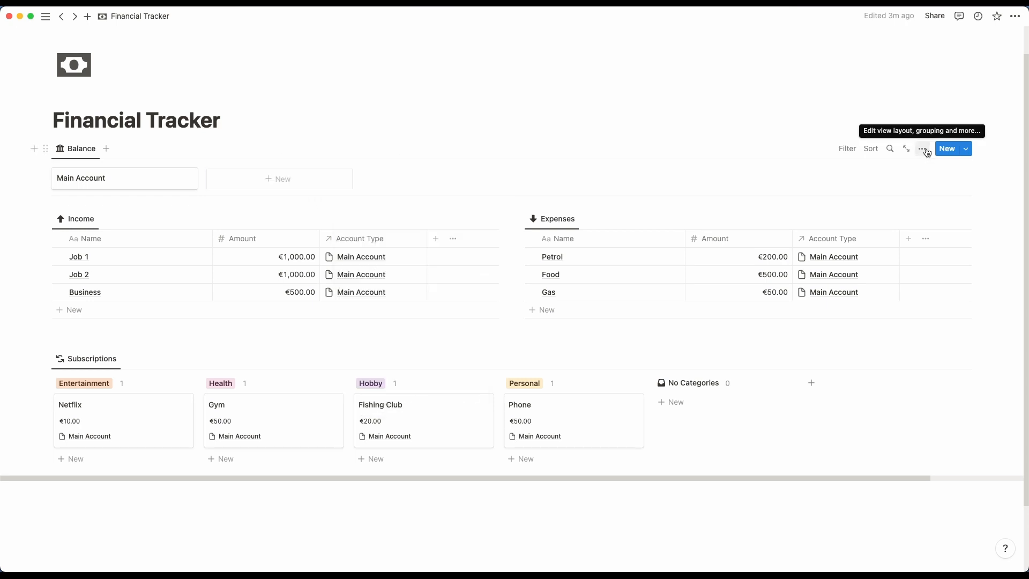
- Show the Balance, Total Income and Total Expenses labels and values, the Subscriptions label and the Total Subscriptions value on the Balance gallery cards
click(925, 151)
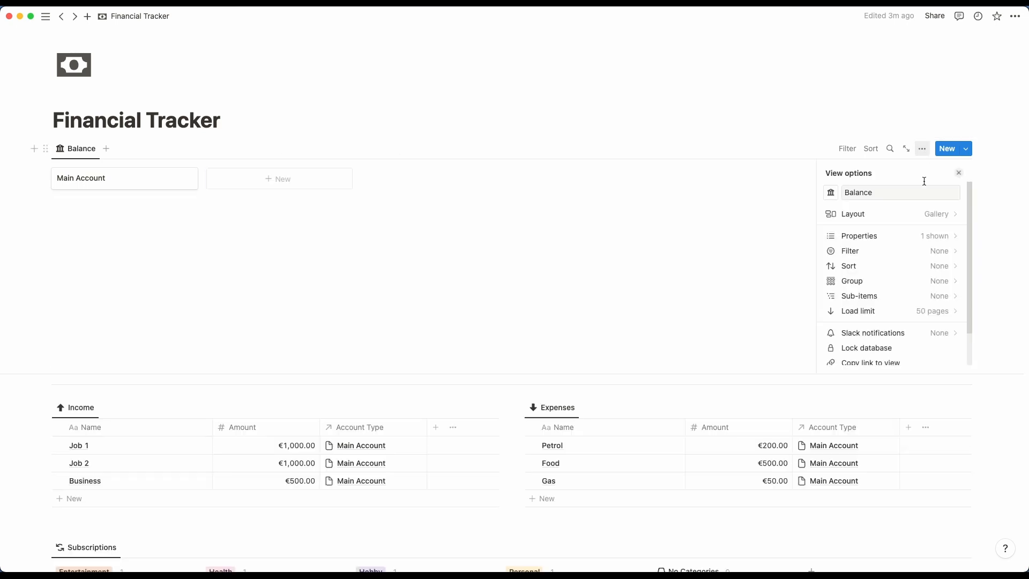
click(922, 243)
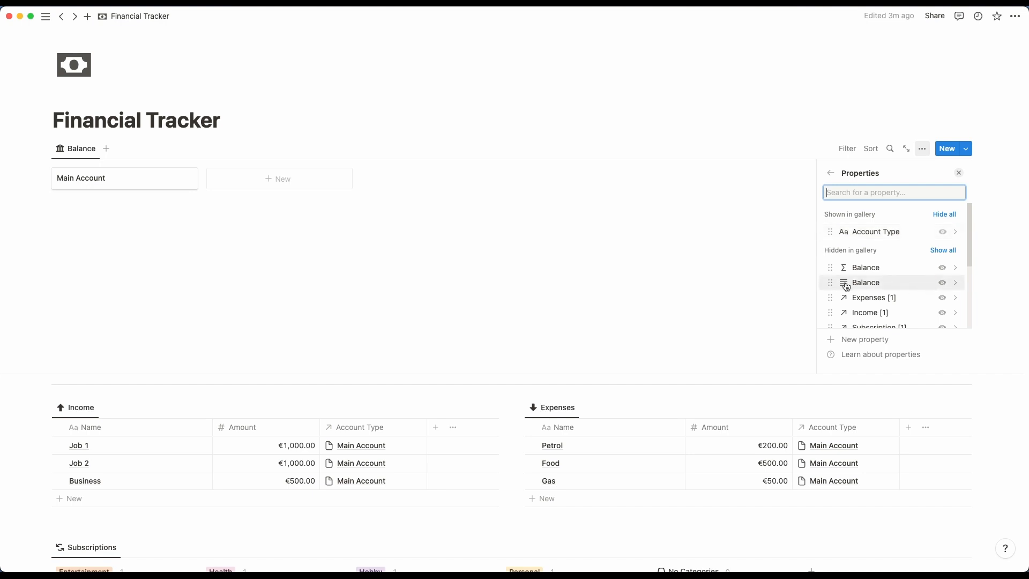
click(941, 282)
scroll(943, 287, down, 5)
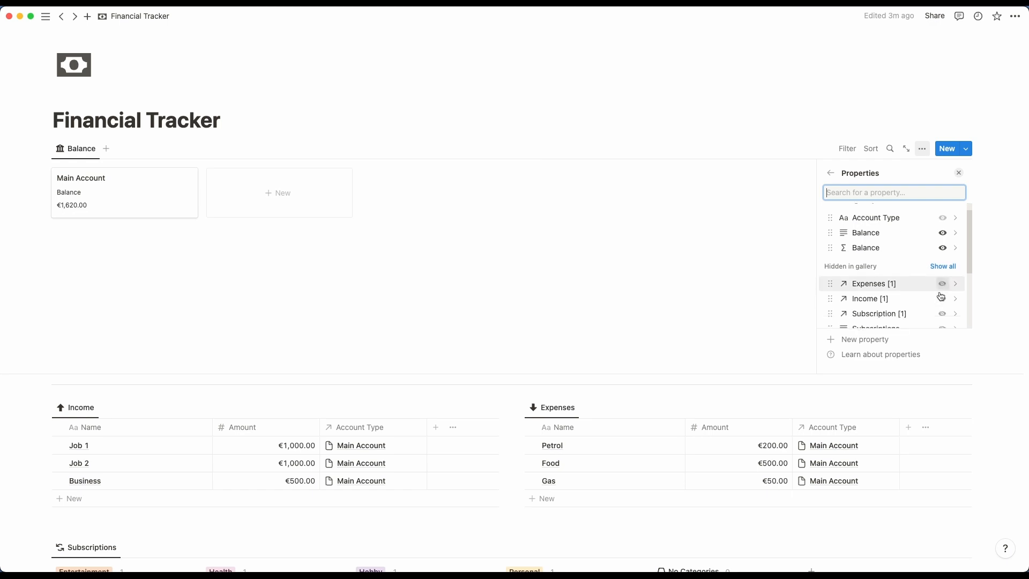
click(942, 296)
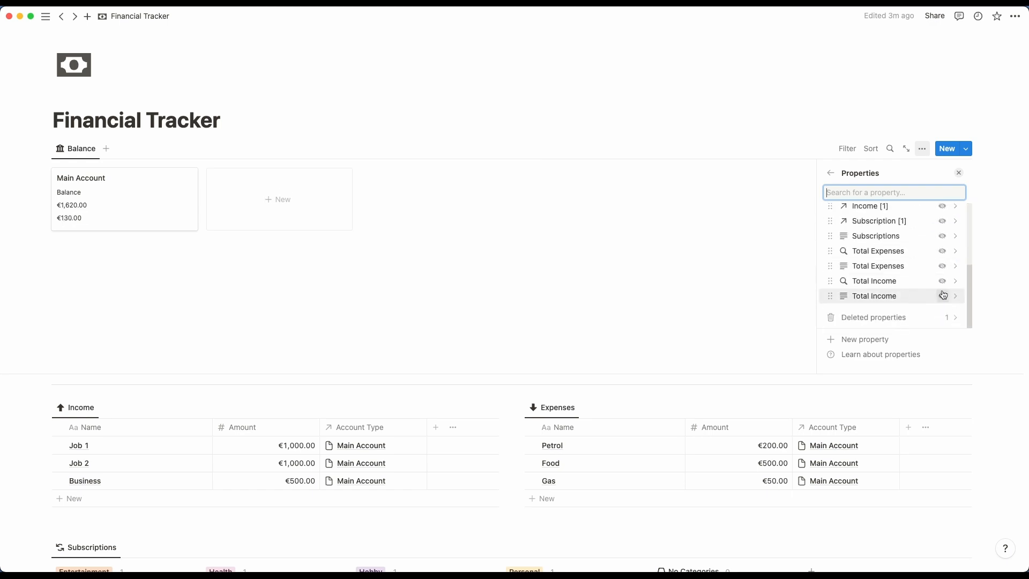
click(943, 294)
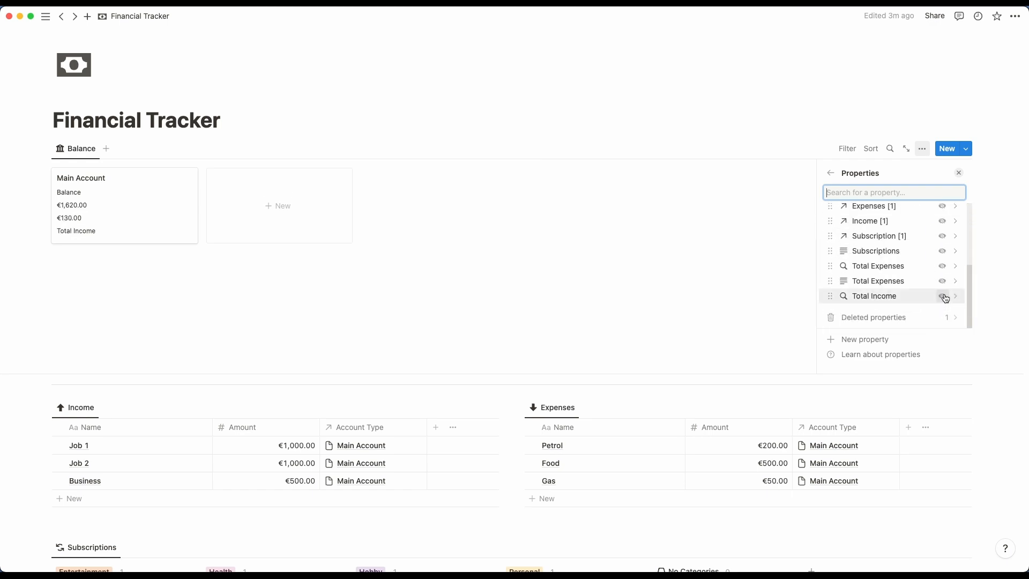
click(943, 296)
click(943, 296)
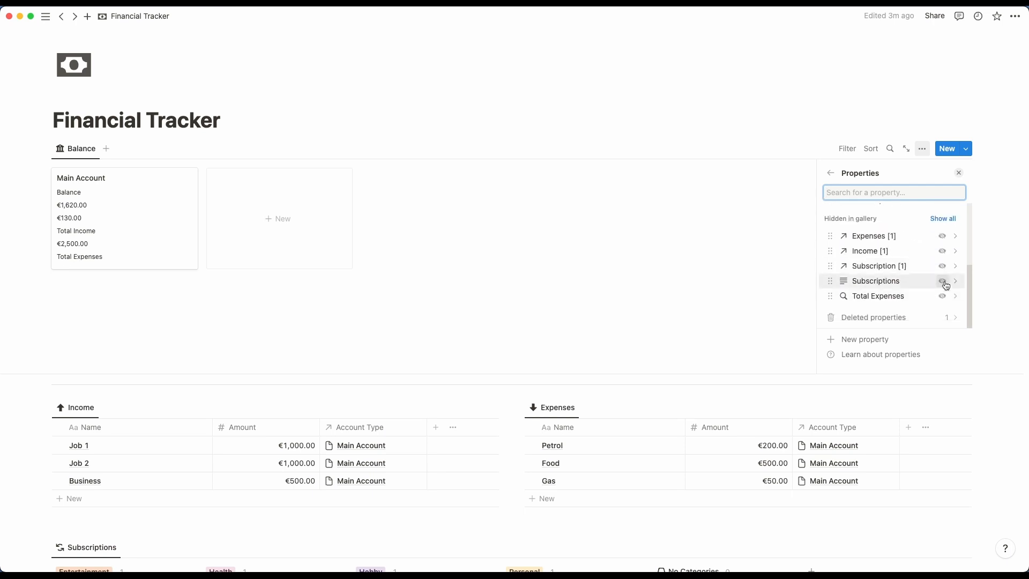
click(943, 297)
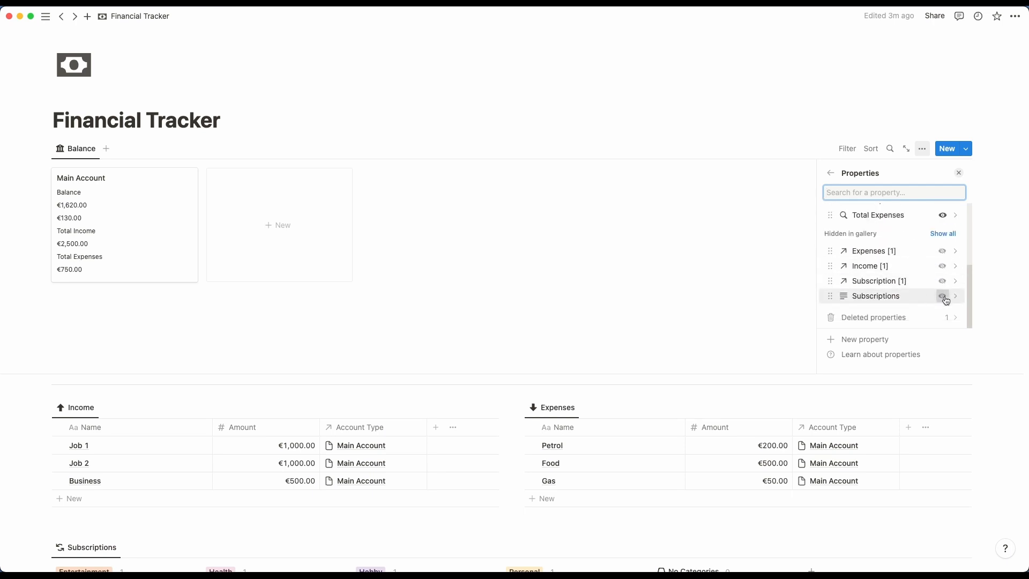
click(942, 297)
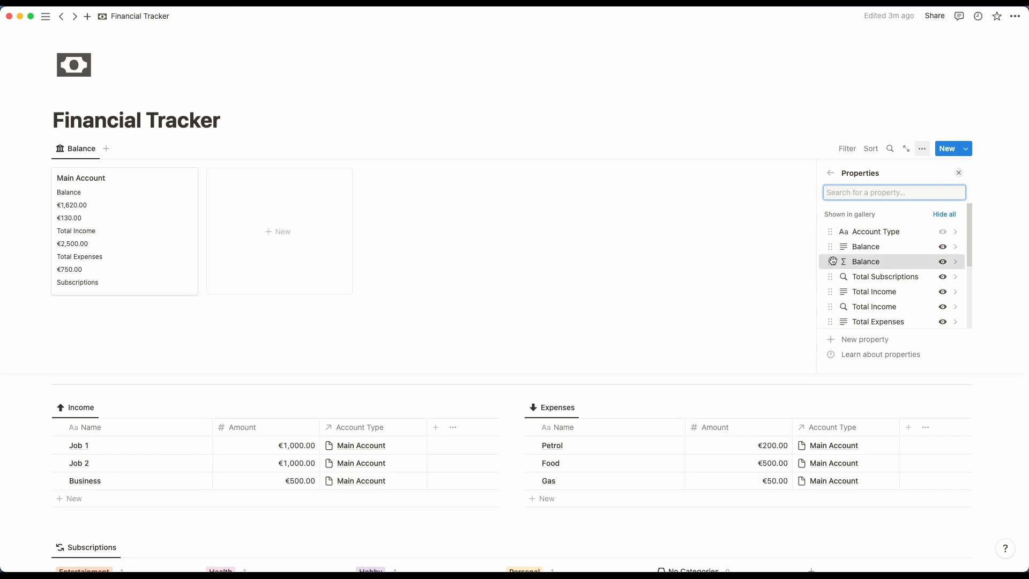
- Reorder the Balance gallery's shown properties into label-value pairs: Total Income, Total Expenses, Subscriptions with Total Subscriptions, and Balance last
drag(831, 290, 855, 230)
scroll(840, 244, up, 3)
scroll(875, 232, up, 1)
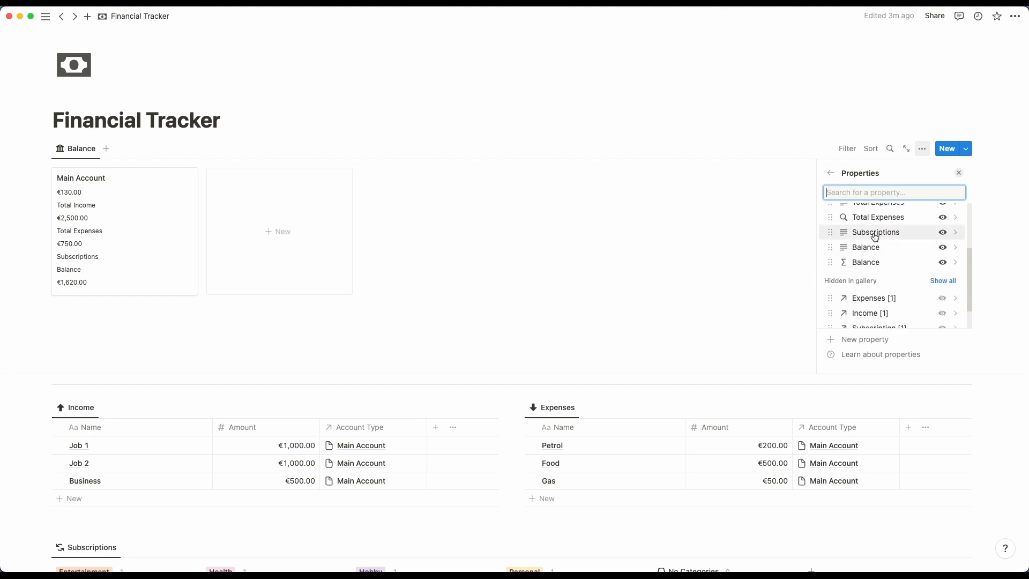
scroll(876, 238, up, 4)
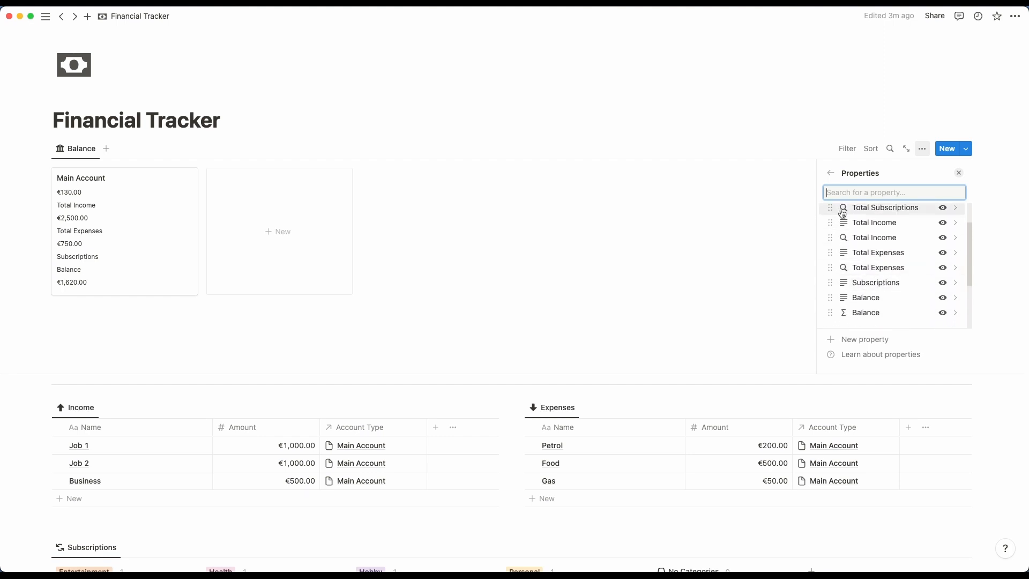
drag(831, 207, 837, 285)
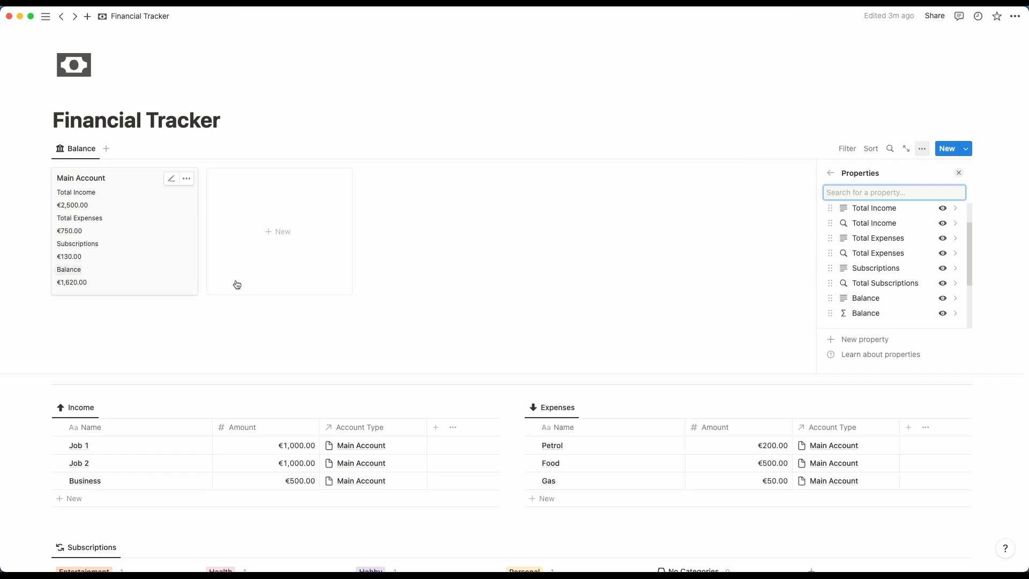
click(617, 336)
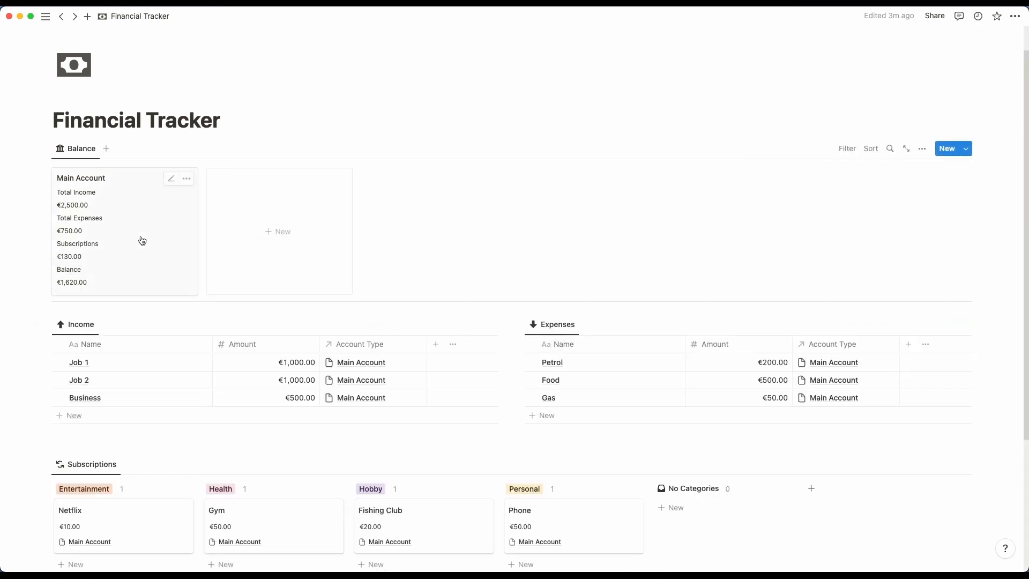
- Add a card to the Balance gallery from the default template, title it Business Account, and close it
click(281, 234)
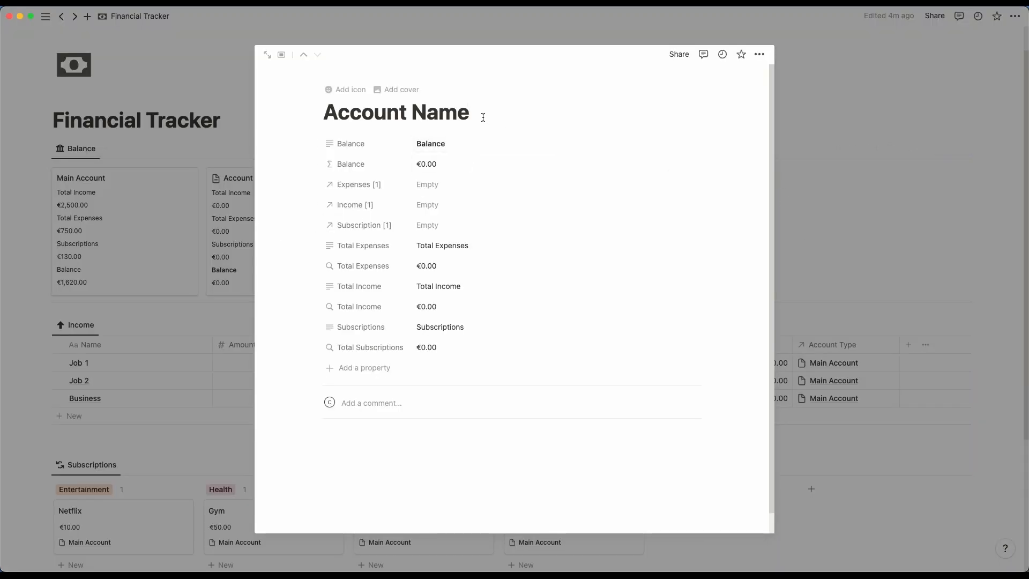
drag(483, 117, 323, 109)
text(Business Accouht)
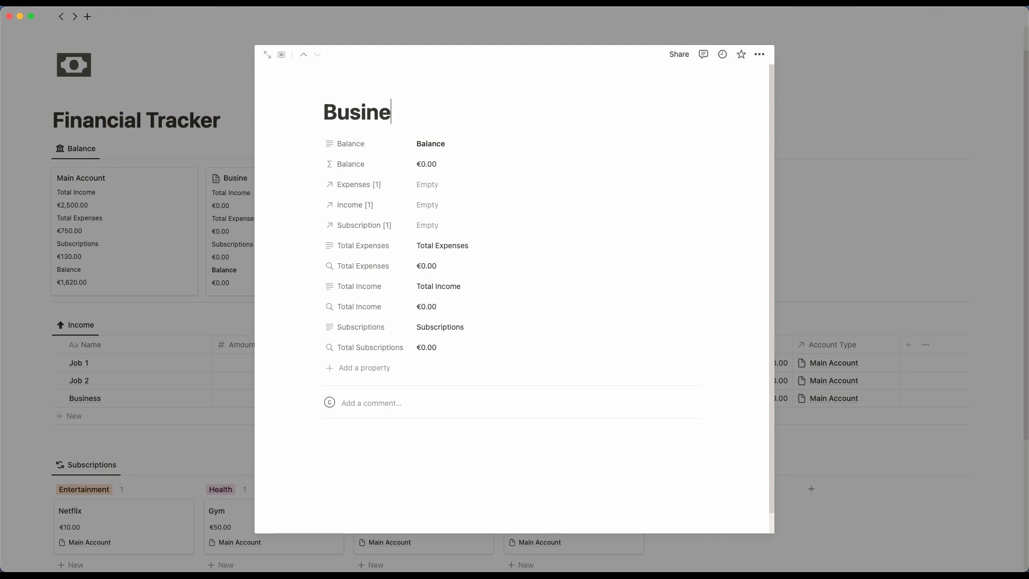
key(BackSpace)
key(BackSpace)
text(nt)
key(Return)
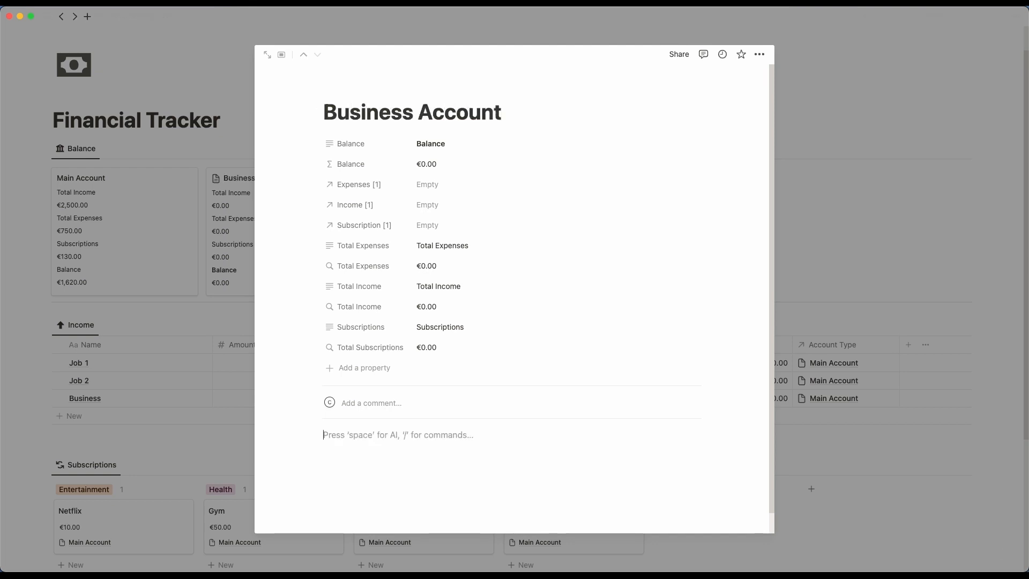
click(228, 197)
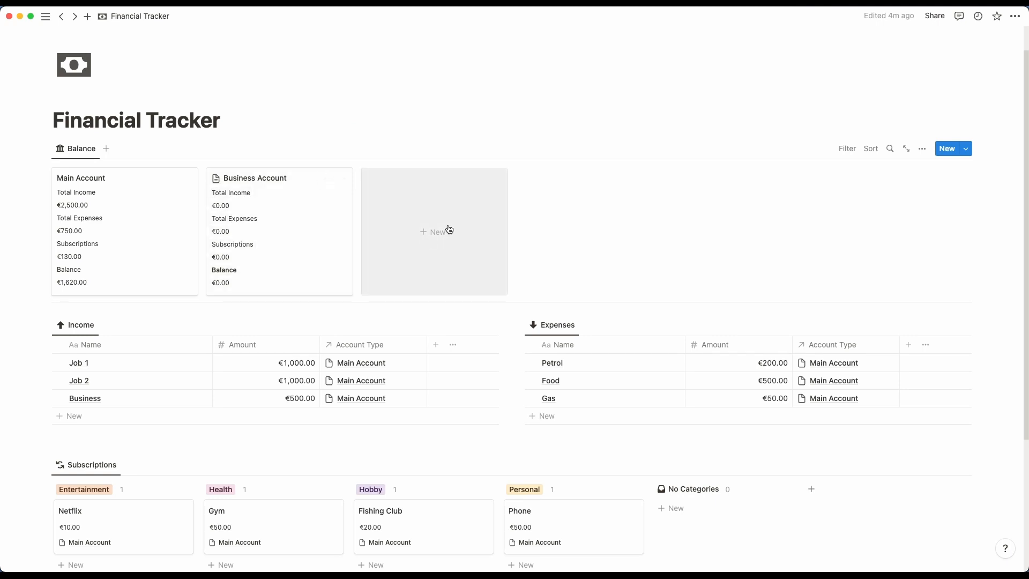
- Change the Account Type of Job 2 in the Income table from Main Account to Business Account
scroll(536, 268, down, 3)
click(363, 298)
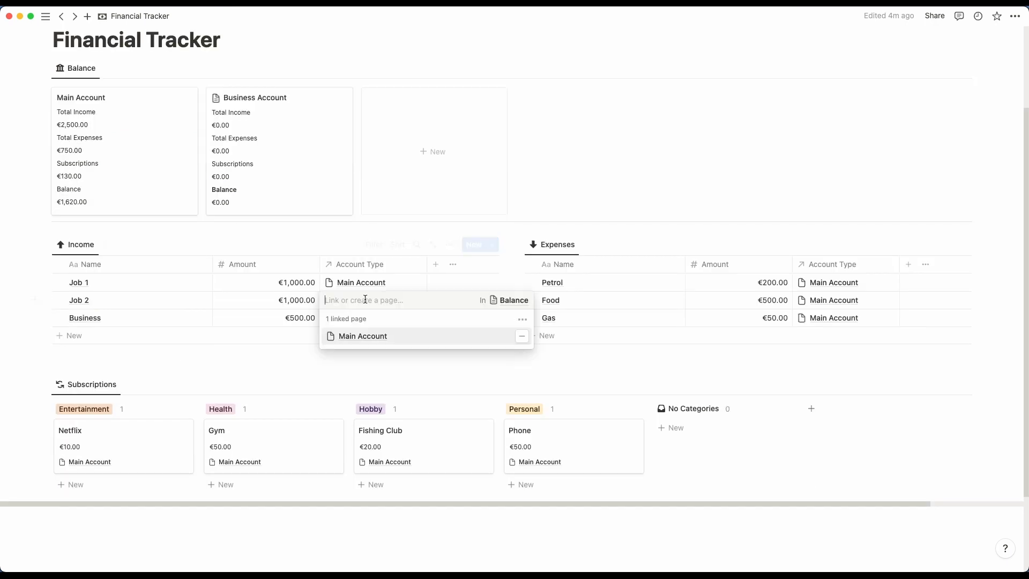
click(518, 371)
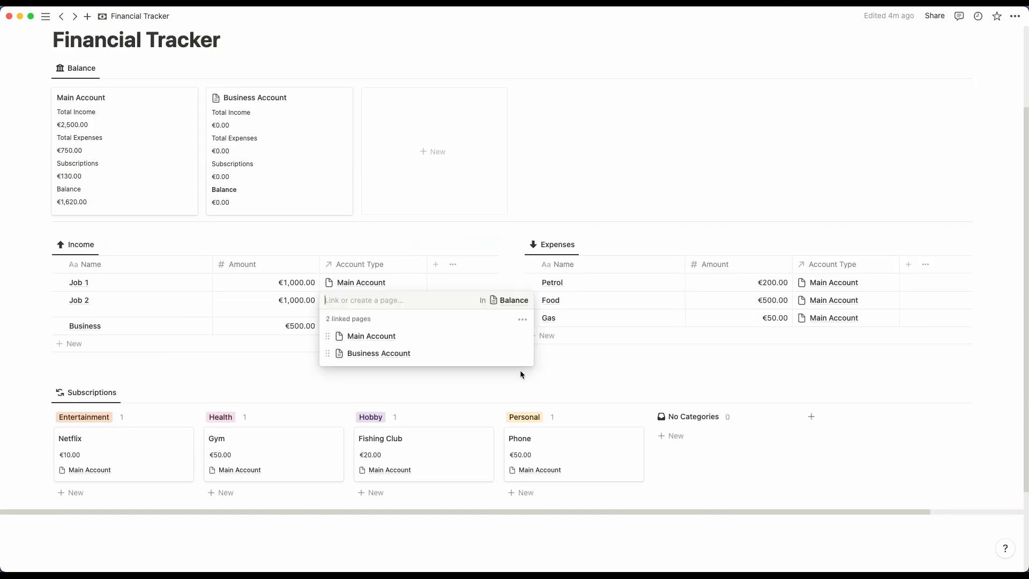
click(522, 338)
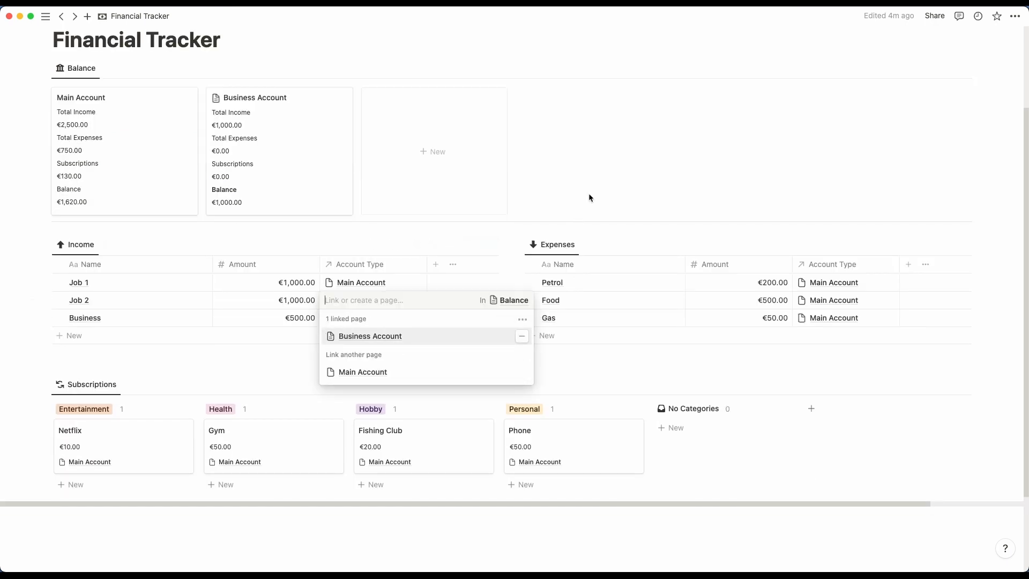
key(Escape)
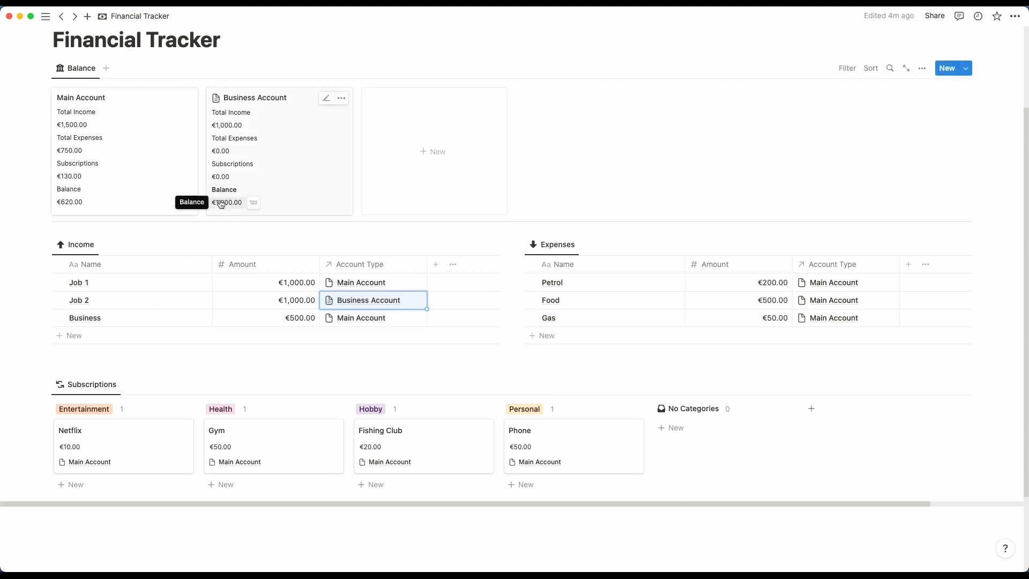